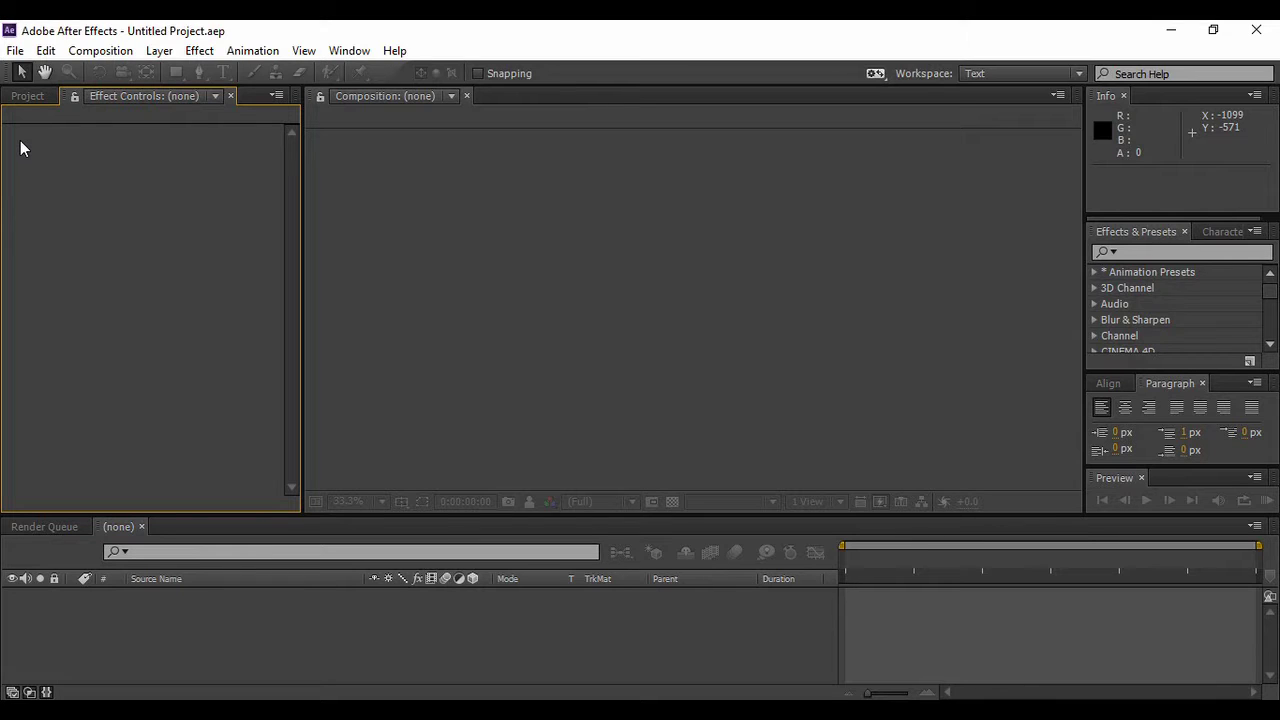
Browse the saved projects in the After Effects Tutorials folder without opening any of them.
{"action": "left_click", "coordinate": [16, 52]}
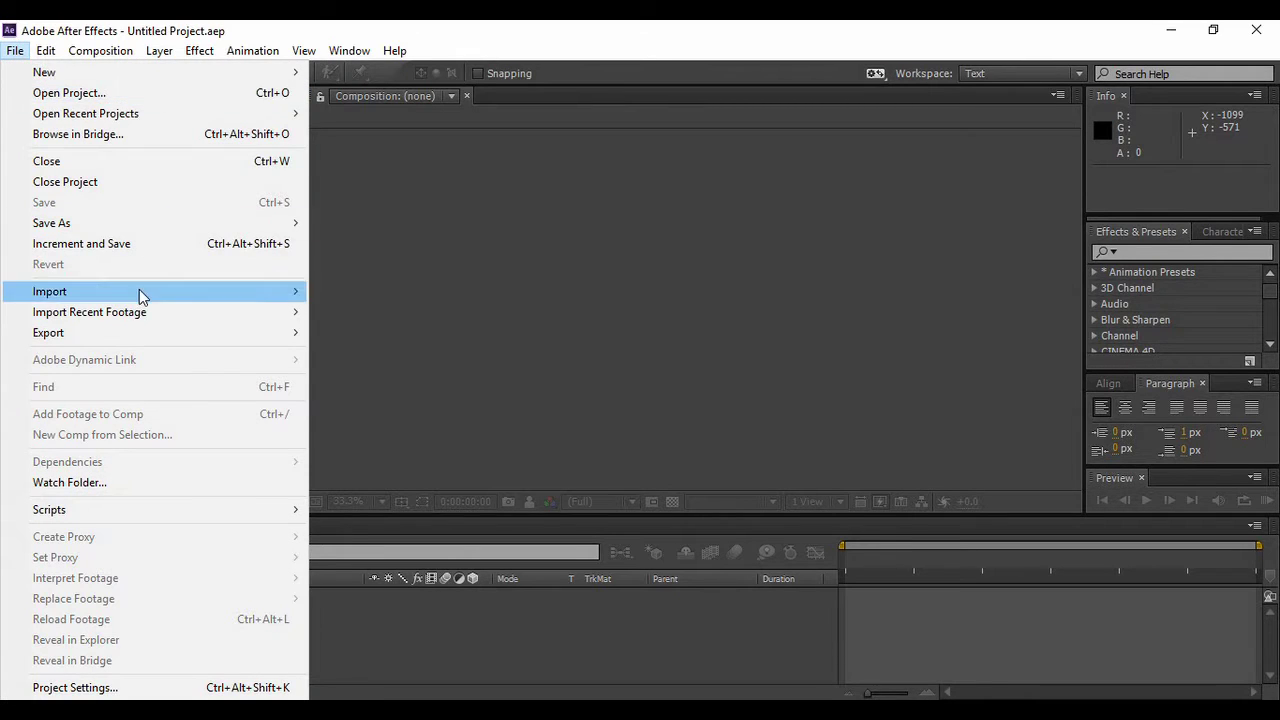
{"action": "mouse_move", "coordinate": [149, 113]}
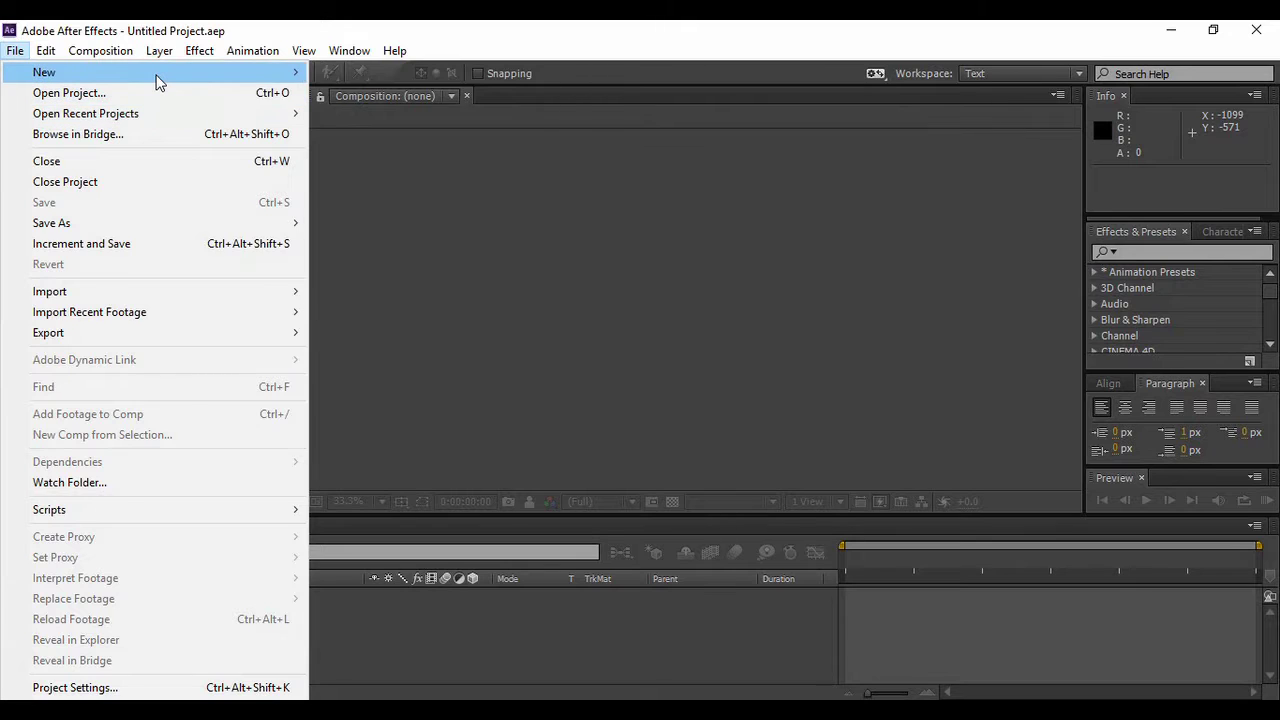
{"action": "mouse_move", "coordinate": [157, 80]}
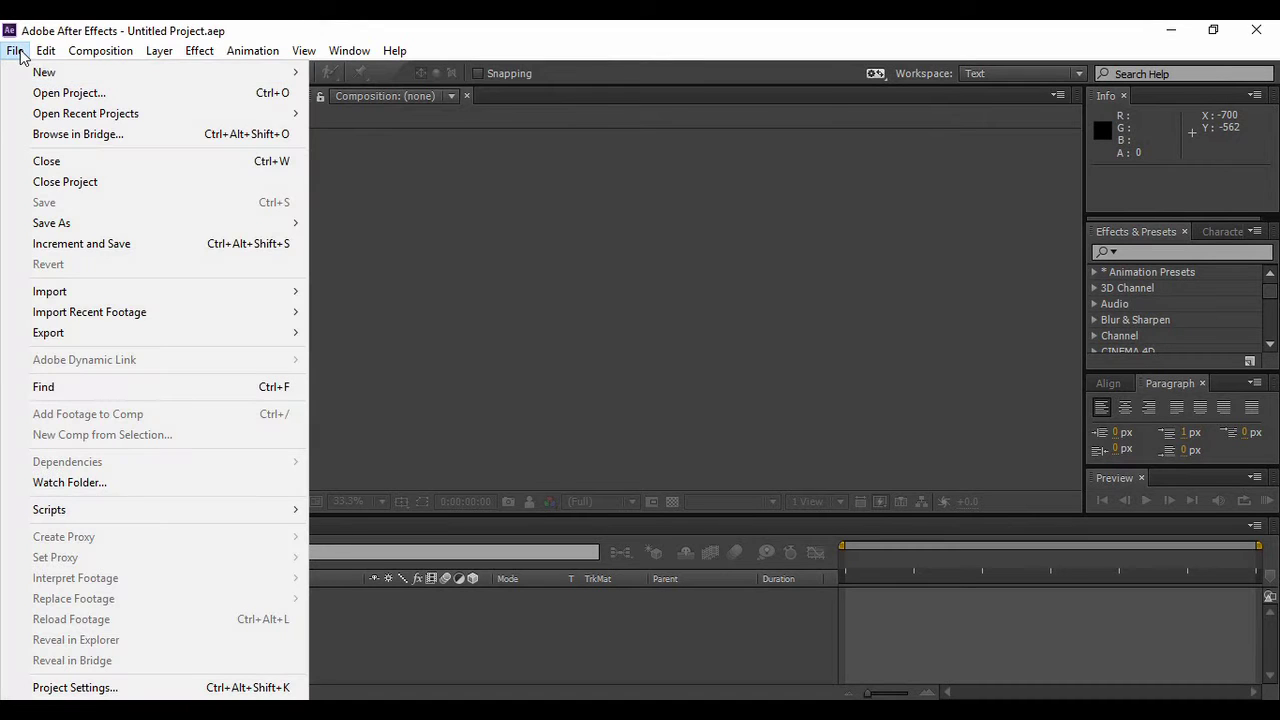
{"action": "left_click", "coordinate": [53, 93]}
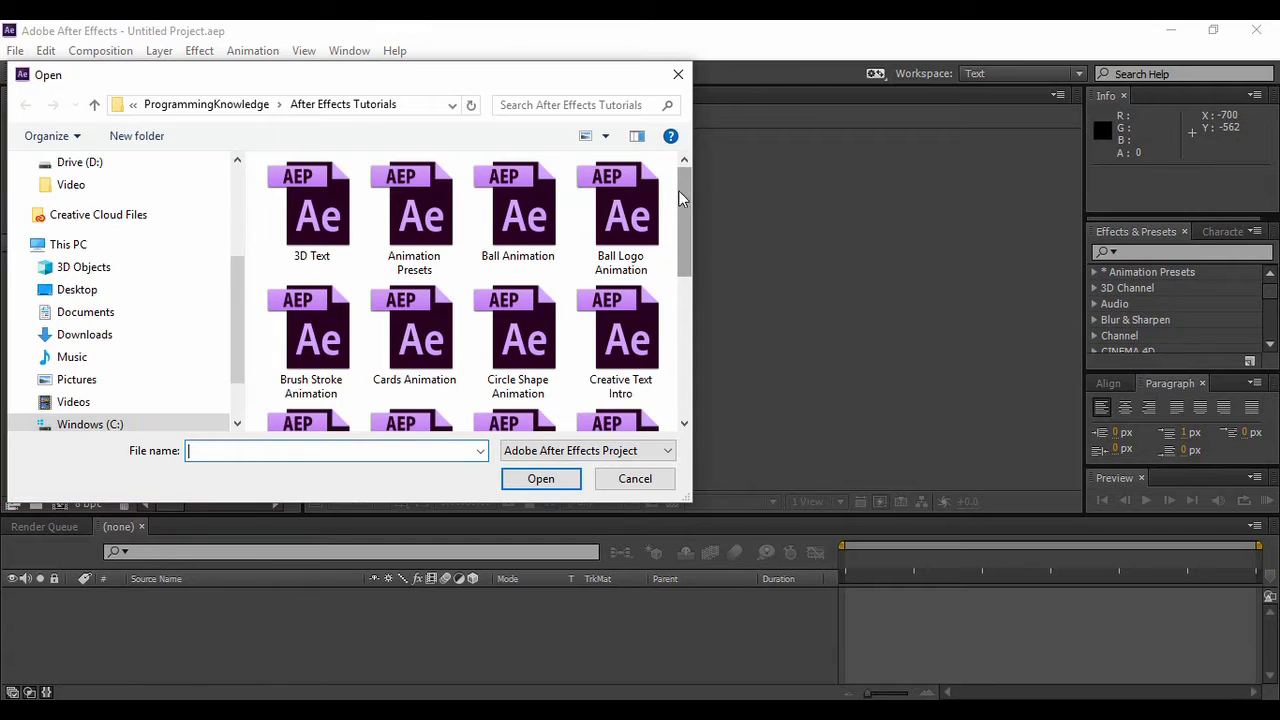
{"action": "mouse_move", "coordinate": [681, 193]}
{"action": "left_mouse_down"}
{"action": "mouse_move", "coordinate": [673, 354]}
{"action": "mouse_move", "coordinate": [678, 180]}
{"action": "left_mouse_up"}
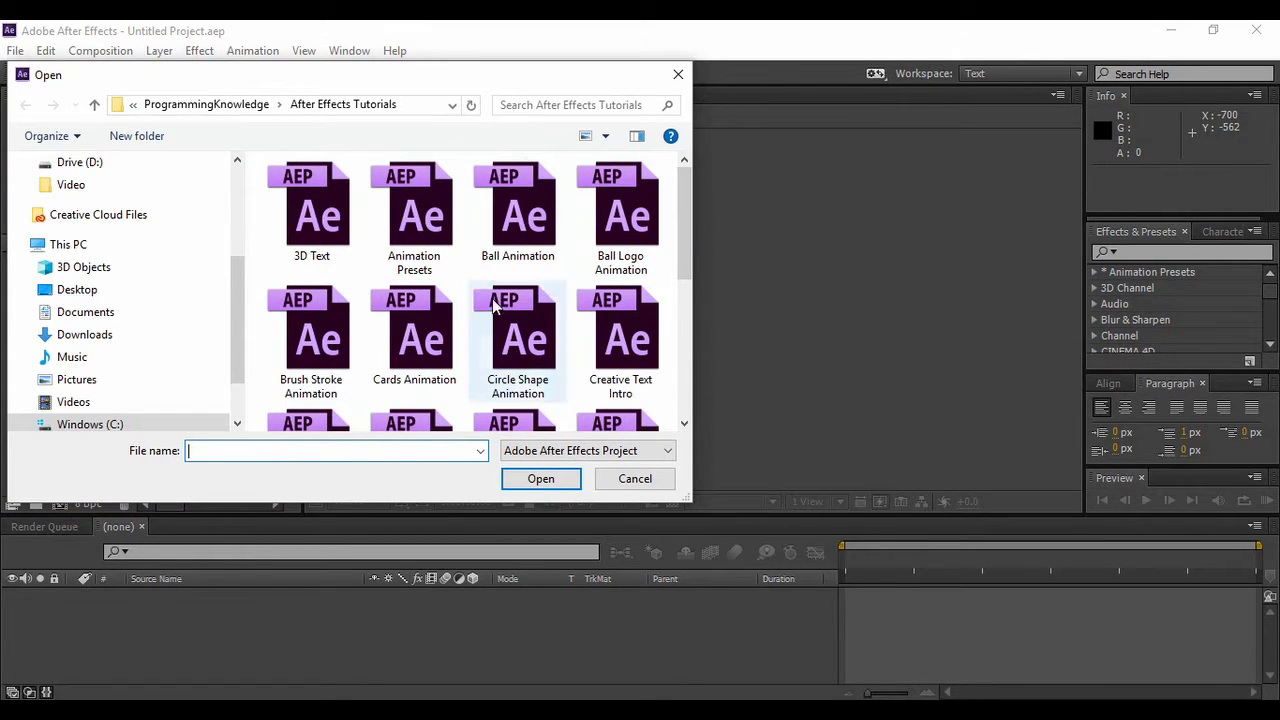
{"action": "left_click", "coordinate": [634, 478]}
{"action": "left_click", "coordinate": [15, 50]}
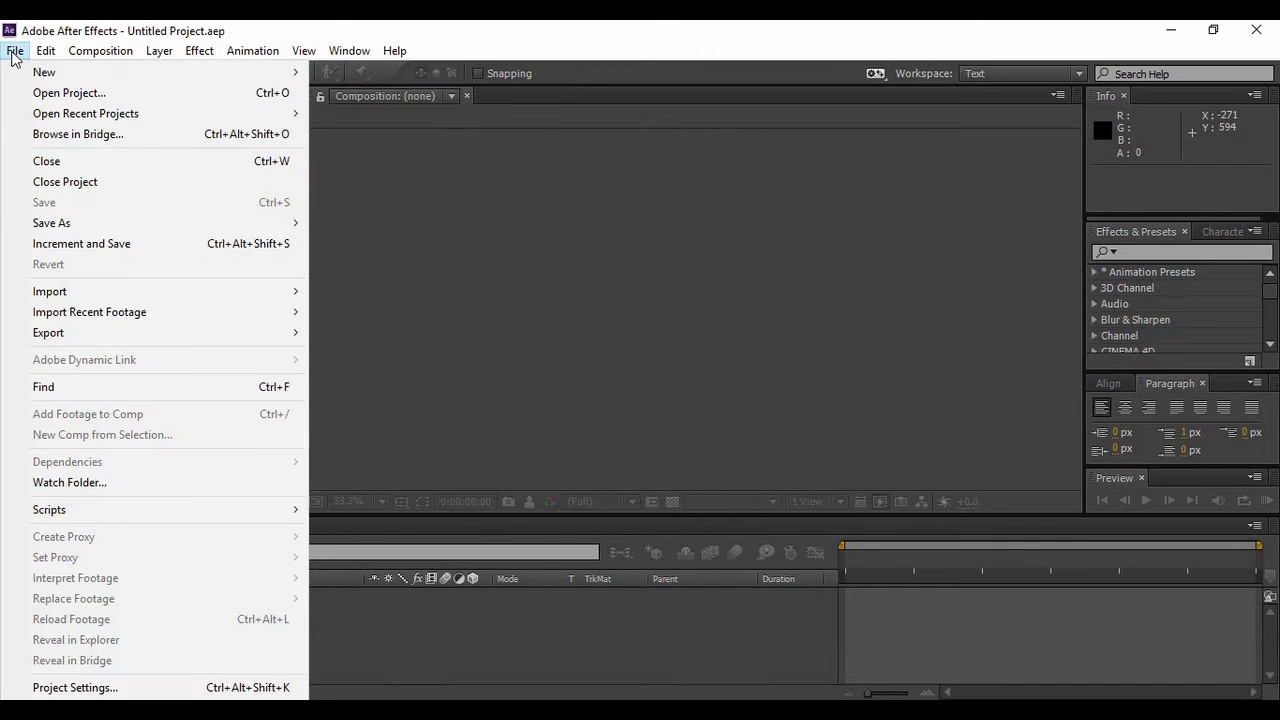
{"action": "mouse_move", "coordinate": [40, 52]}
{"action": "mouse_move", "coordinate": [52, 118]}
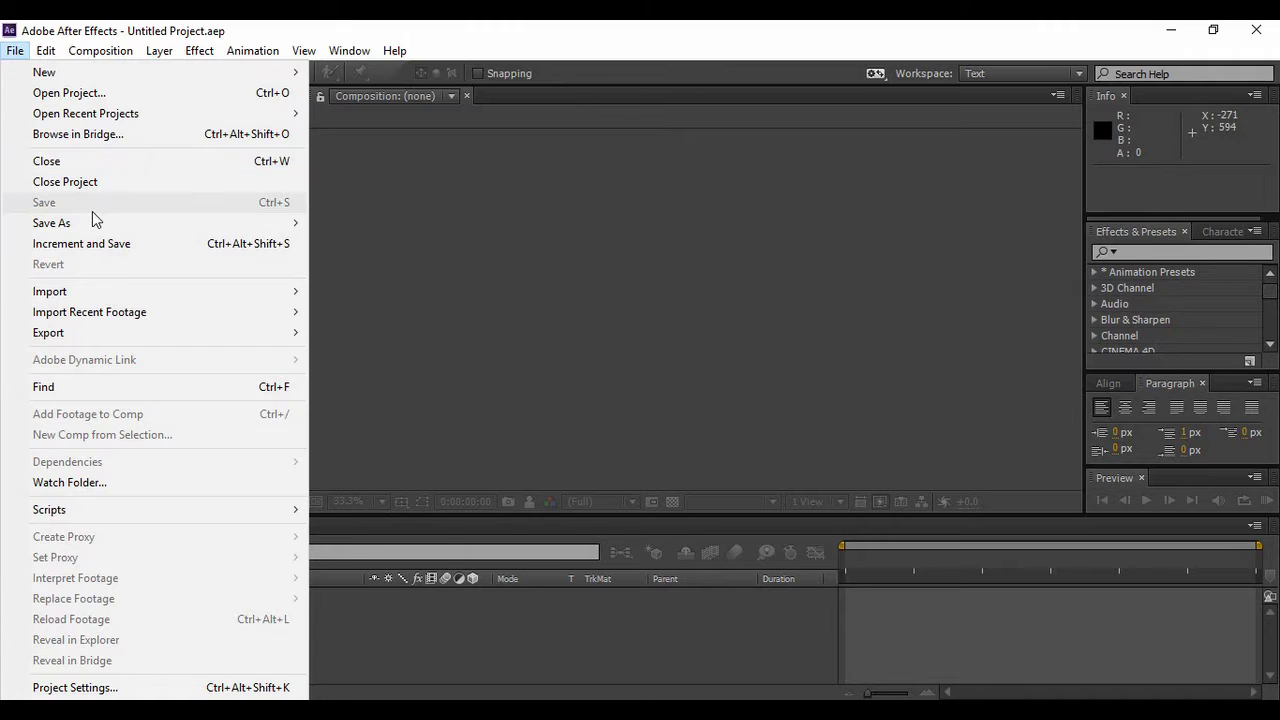
{"action": "mouse_move", "coordinate": [92, 227]}
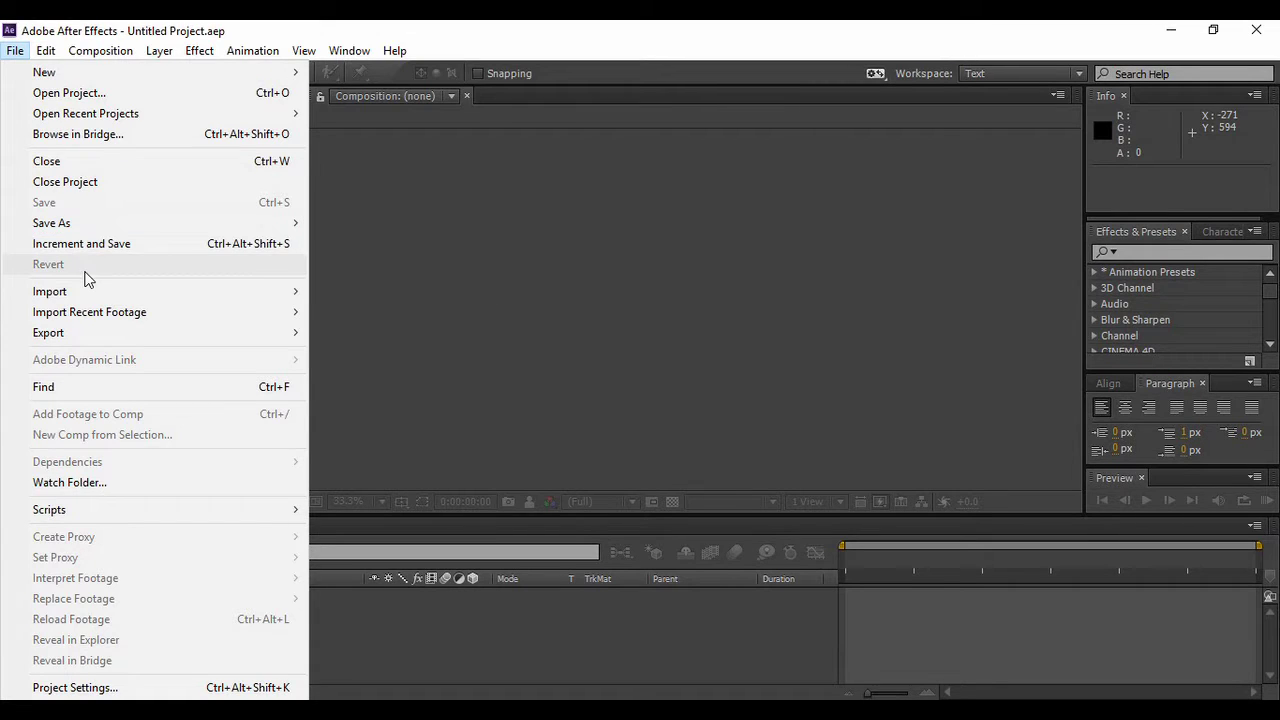
{"action": "mouse_move", "coordinate": [86, 291]}
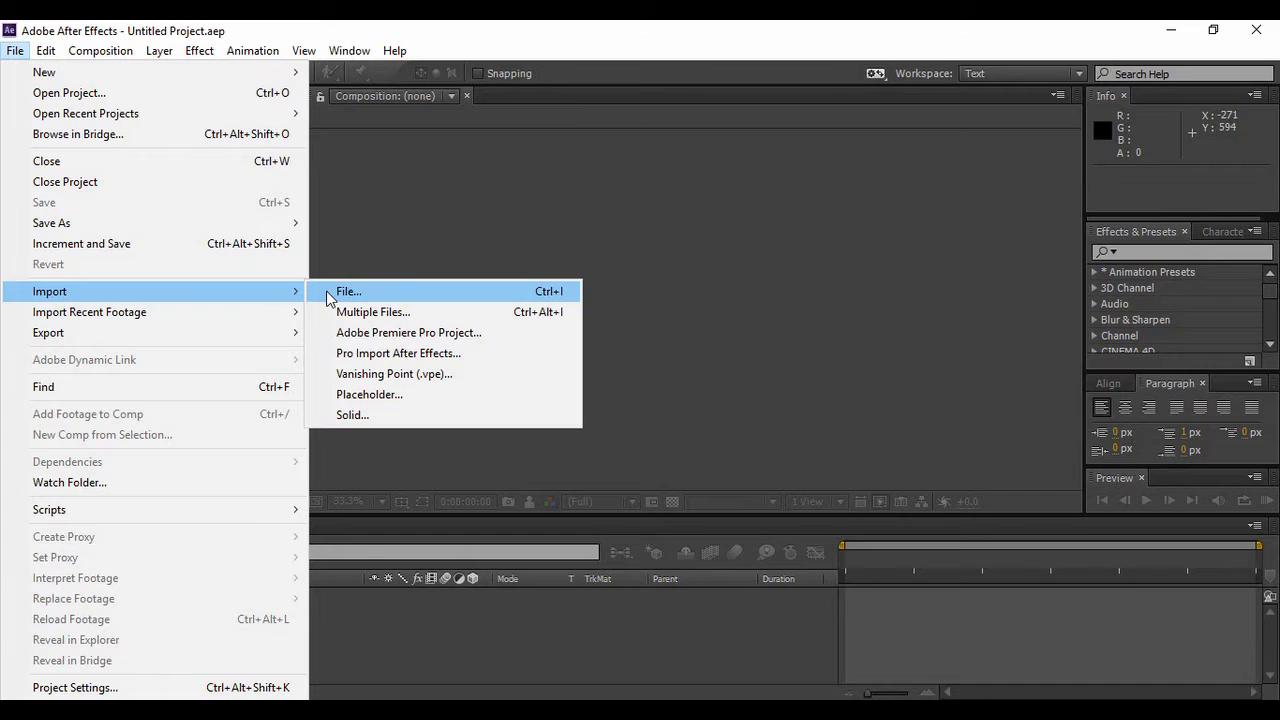
{"action": "left_click", "coordinate": [15, 50]}
Add the two imported PNG images to the render queue.
{"action": "left_click", "coordinate": [15, 50]}
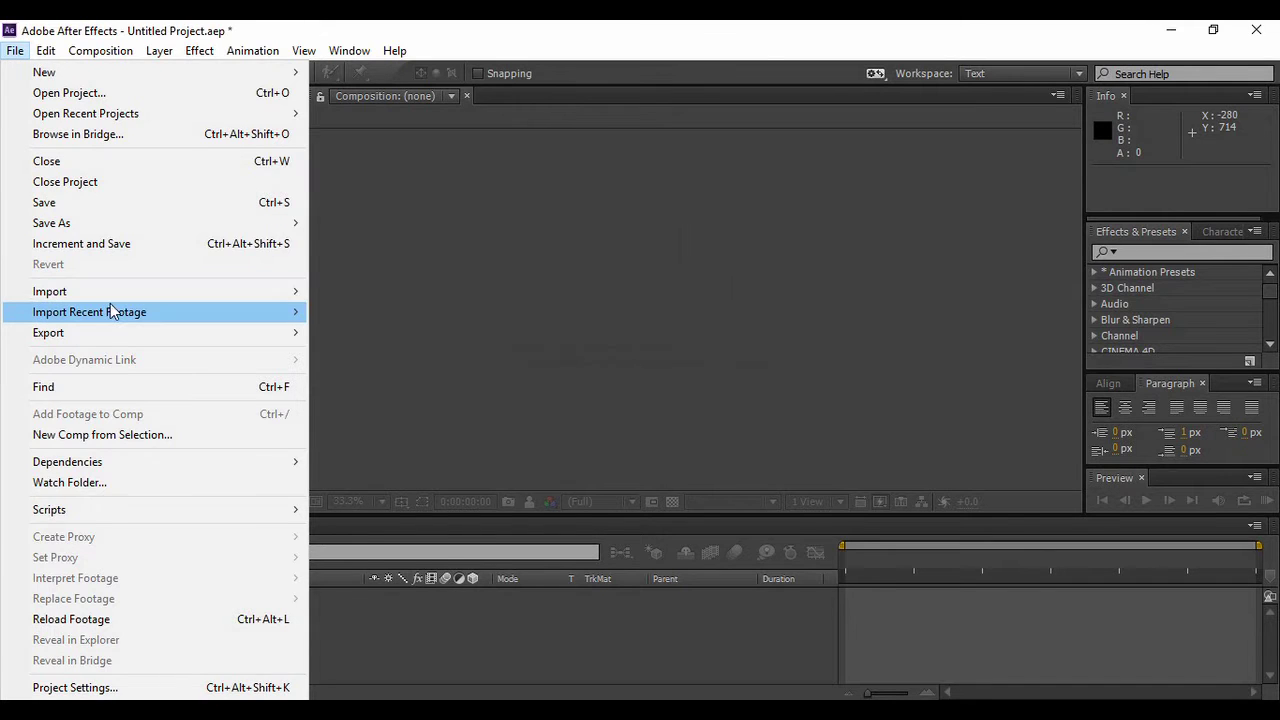
{"action": "mouse_move", "coordinate": [109, 318]}
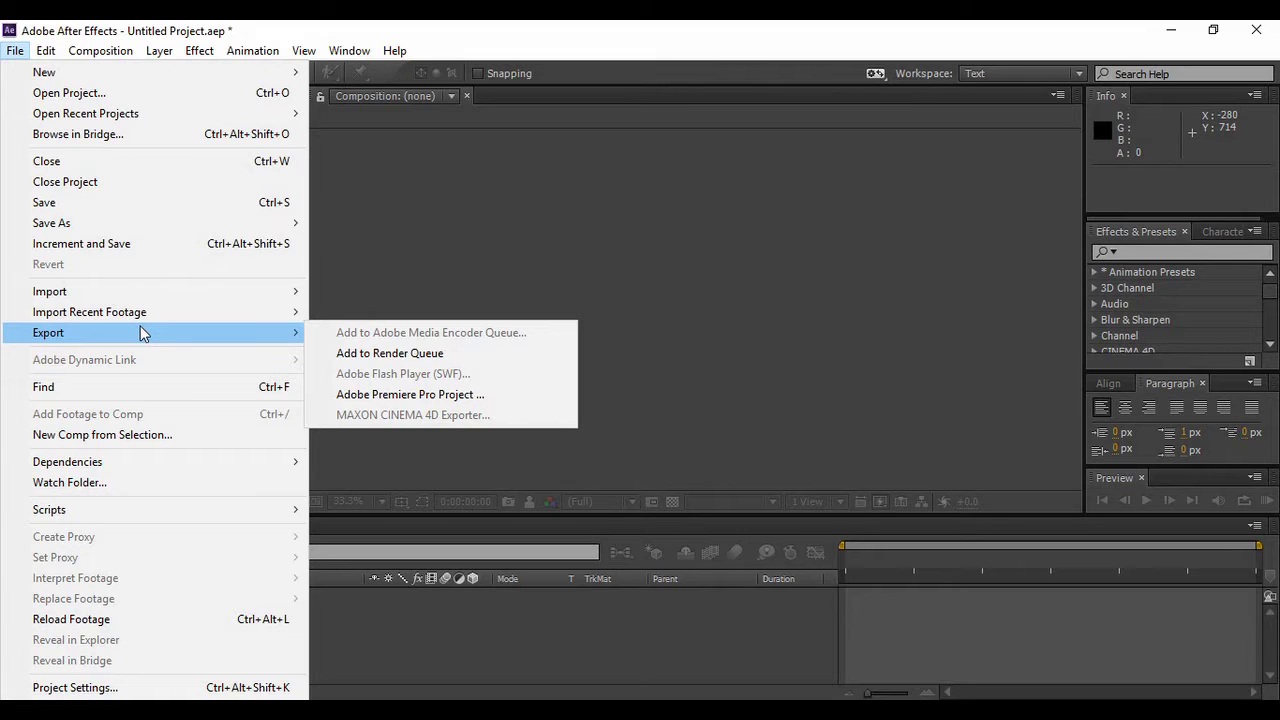
{"action": "left_click", "coordinate": [400, 355]}
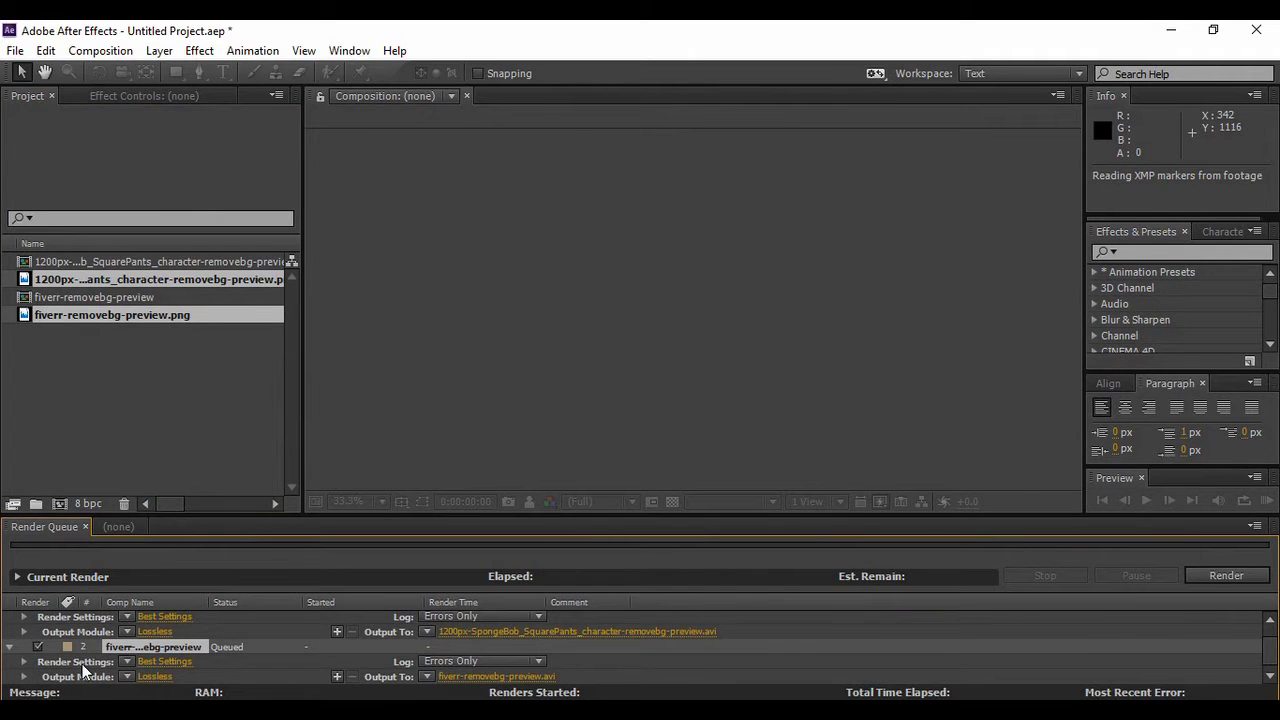
In the render settings of fiverr-removebg-preview, choose Best quality and Full resolution.
{"action": "left_click", "coordinate": [162, 663]}
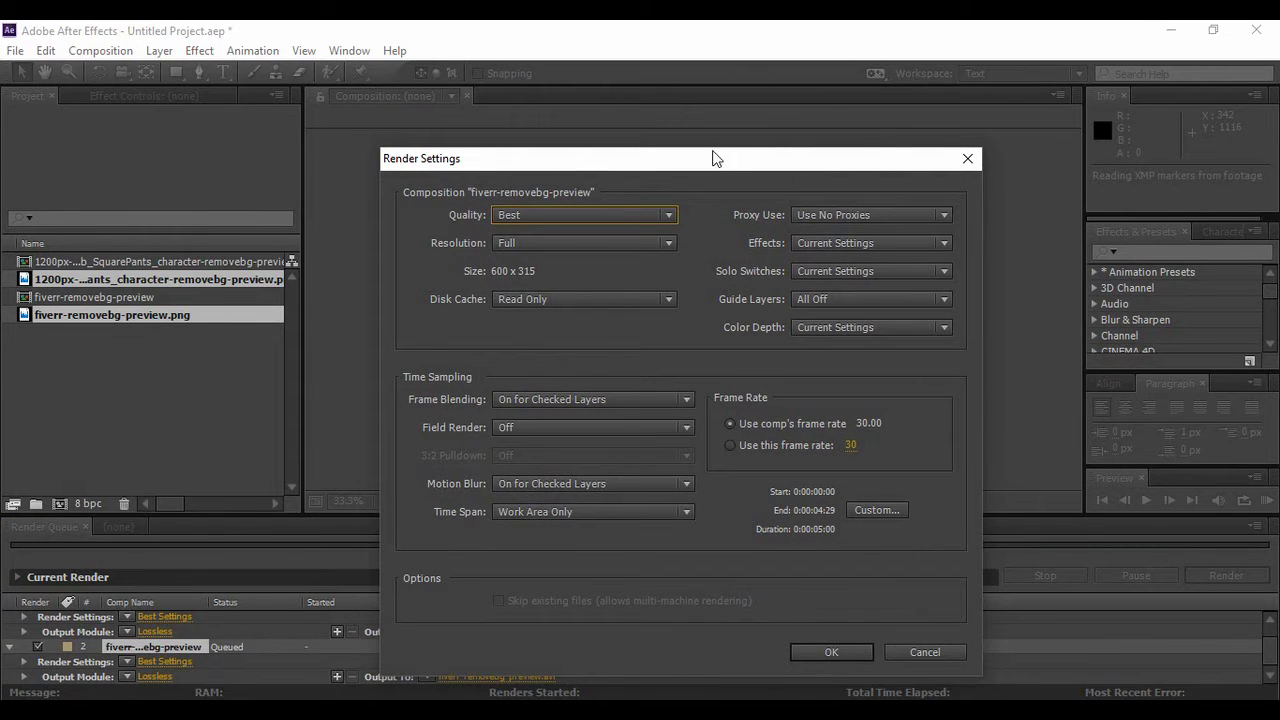
{"action": "left_click_drag", "start_coordinate": [711, 157], "coordinate": [708, 127]}
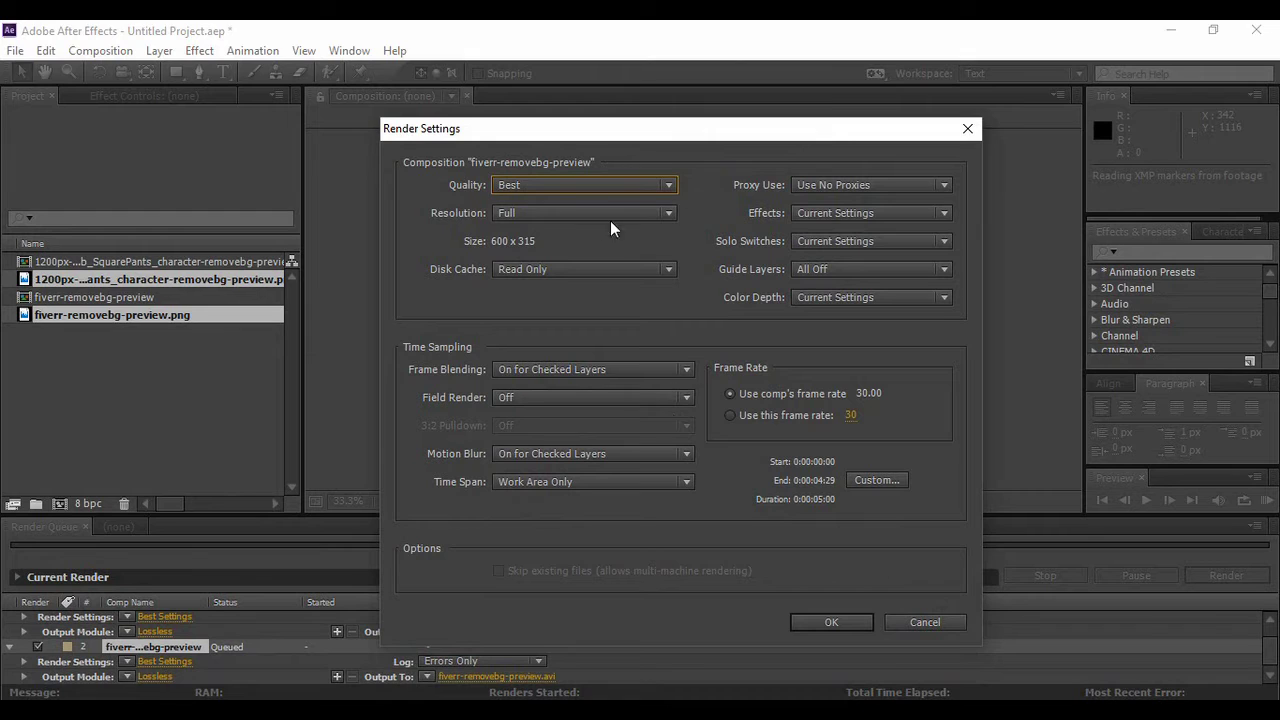
{"action": "left_click", "coordinate": [619, 189]}
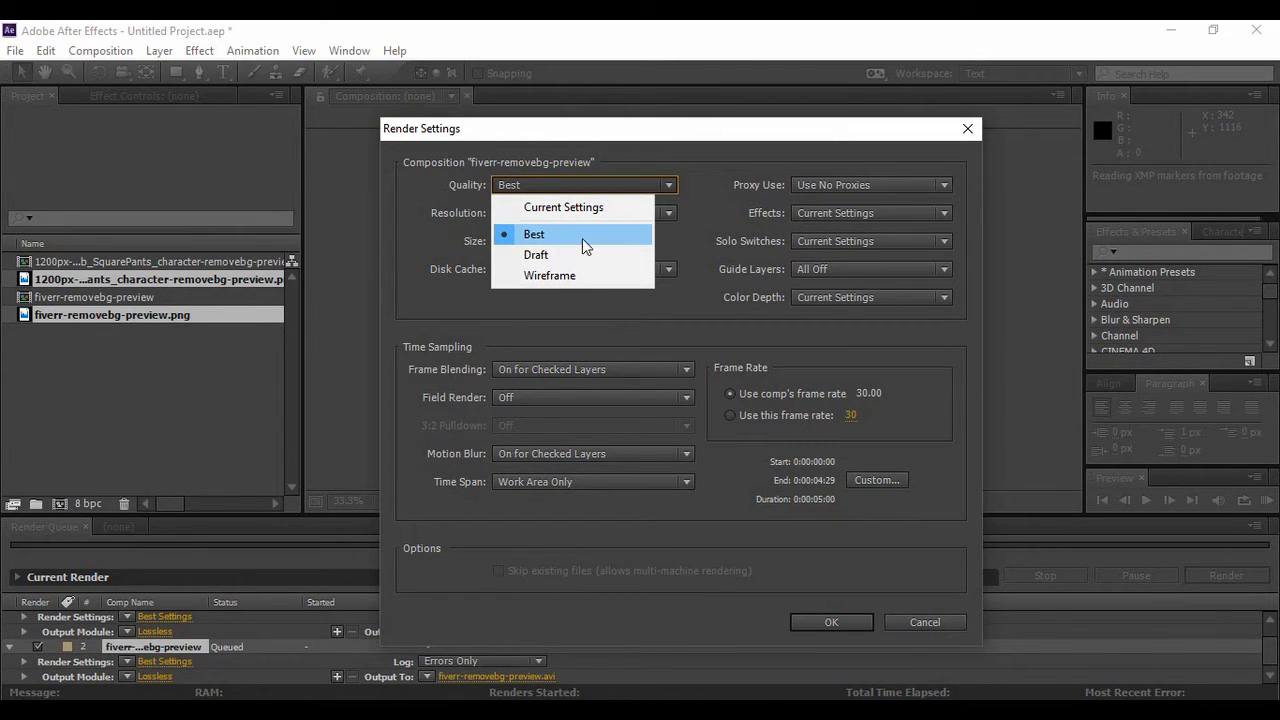
{"action": "left_click", "coordinate": [589, 231]}
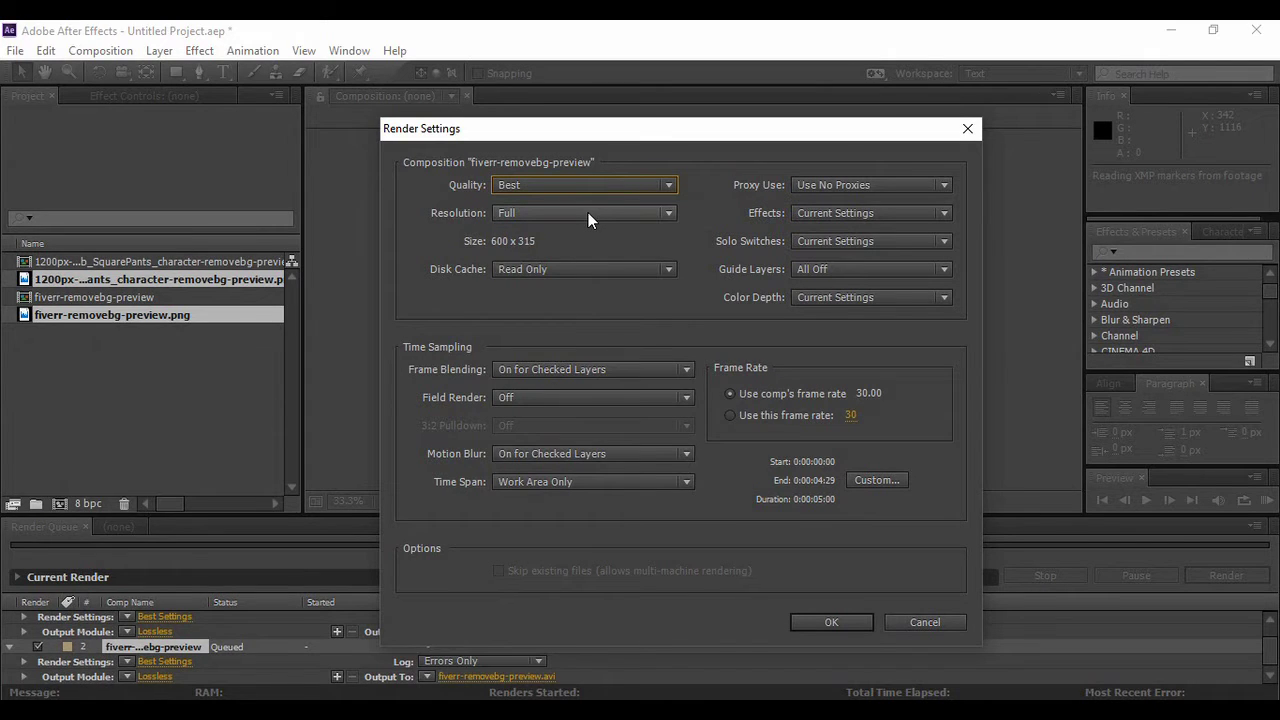
{"action": "left_click", "coordinate": [588, 212]}
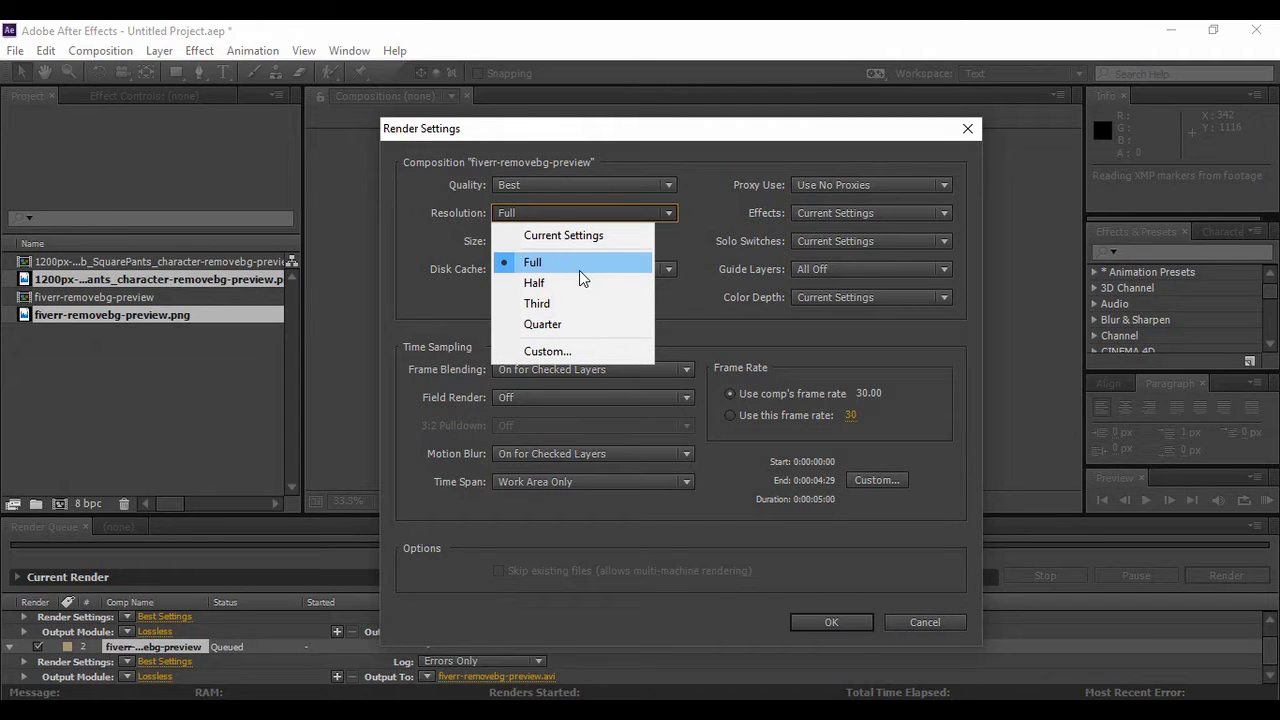
{"action": "left_click", "coordinate": [580, 268]}
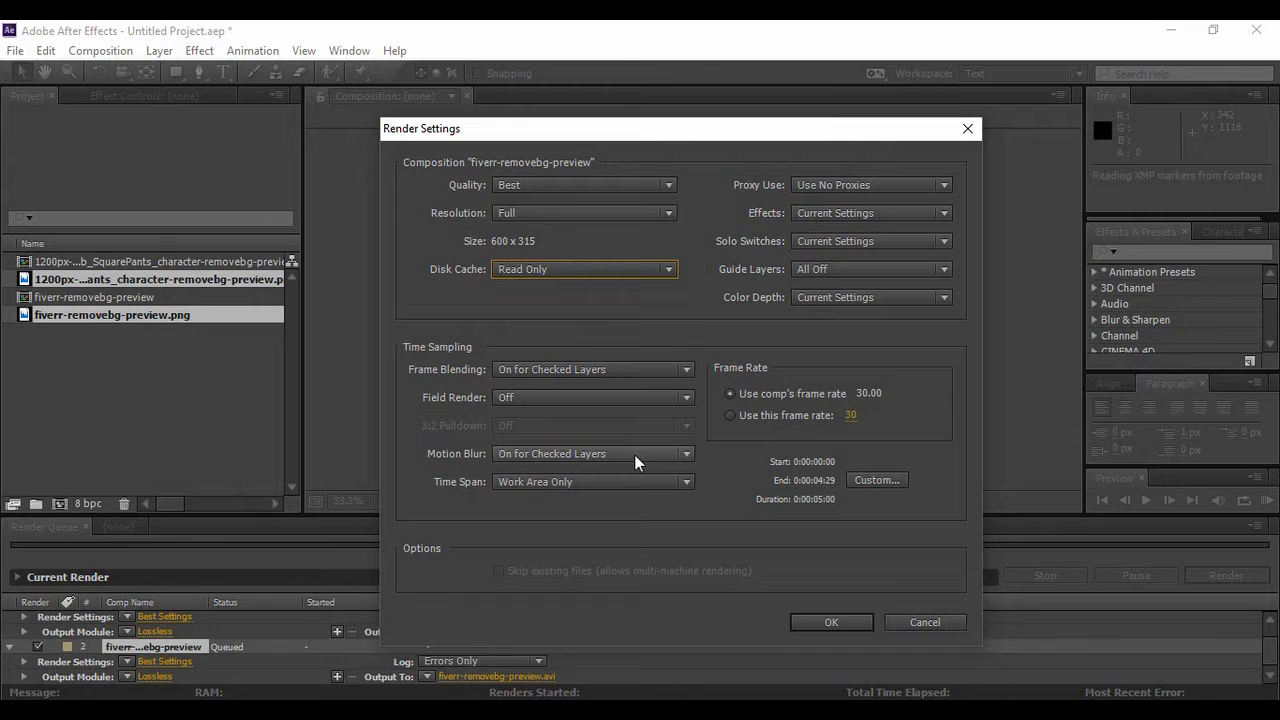
Override the composition's frame rate with 24 for this render and confirm the render settings.
{"action": "left_click", "coordinate": [731, 416]}
{"action": "left_click", "coordinate": [852, 416]}
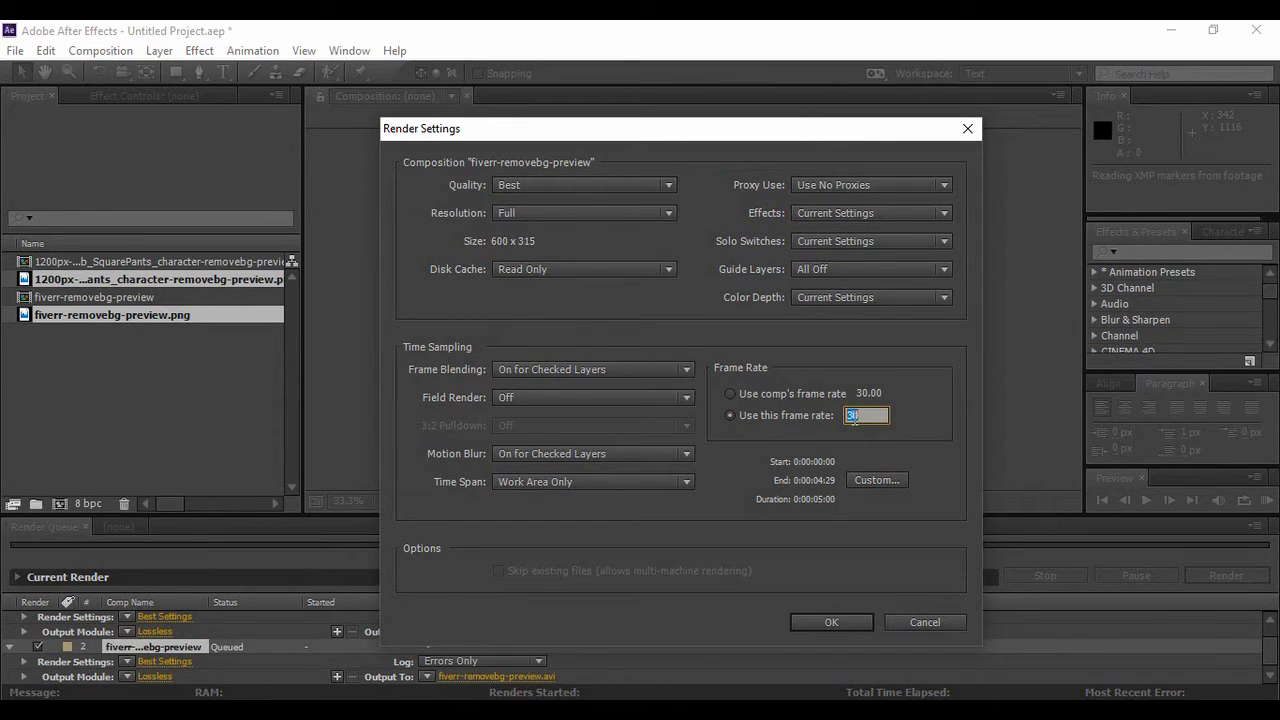
{"action": "type", "text": "24"}
{"action": "key", "text": "Return"}
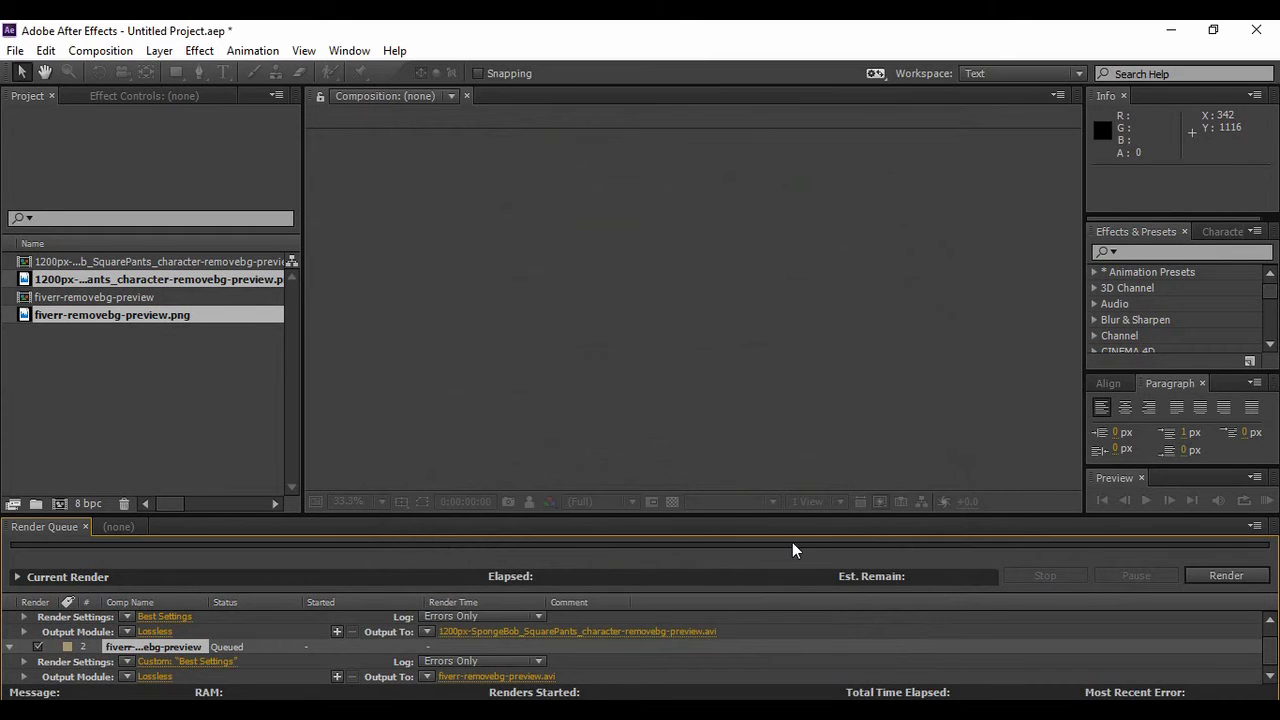
Reopen the render settings of fiverr-removebg-preview and apply a custom time span with its start, end and duration as given.
{"action": "left_click", "coordinate": [200, 659]}
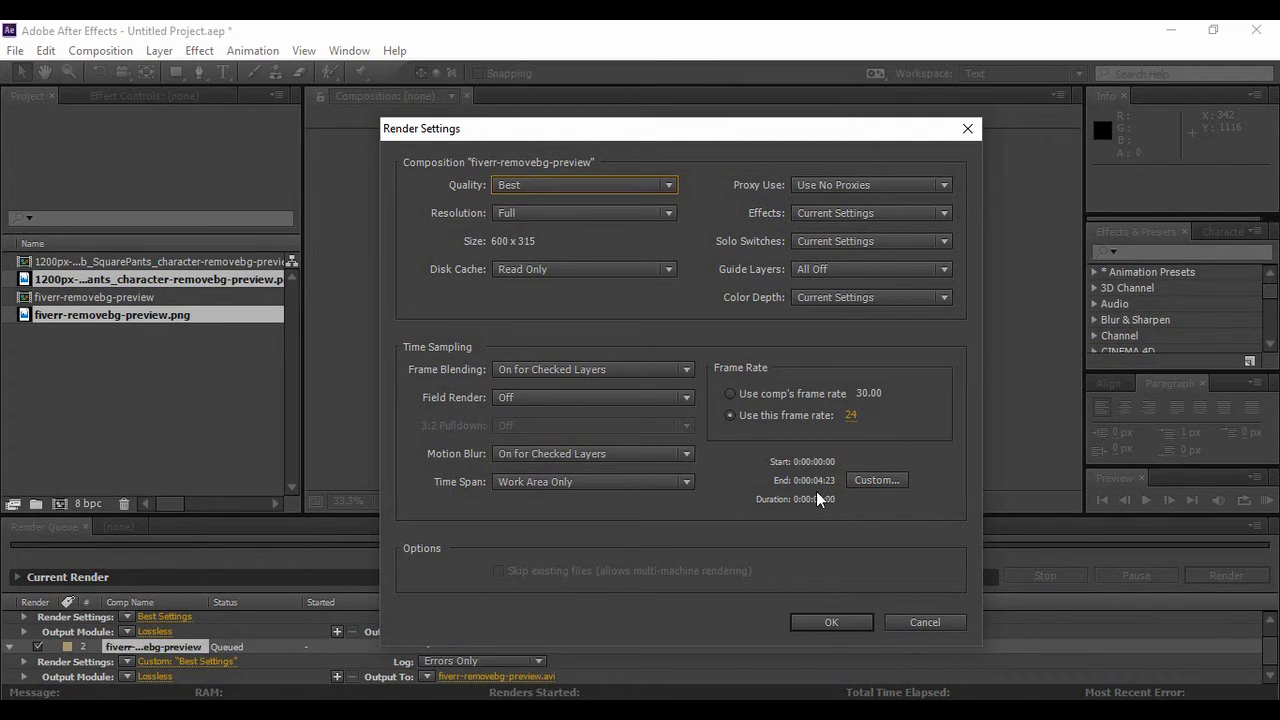
{"action": "left_click", "coordinate": [860, 474]}
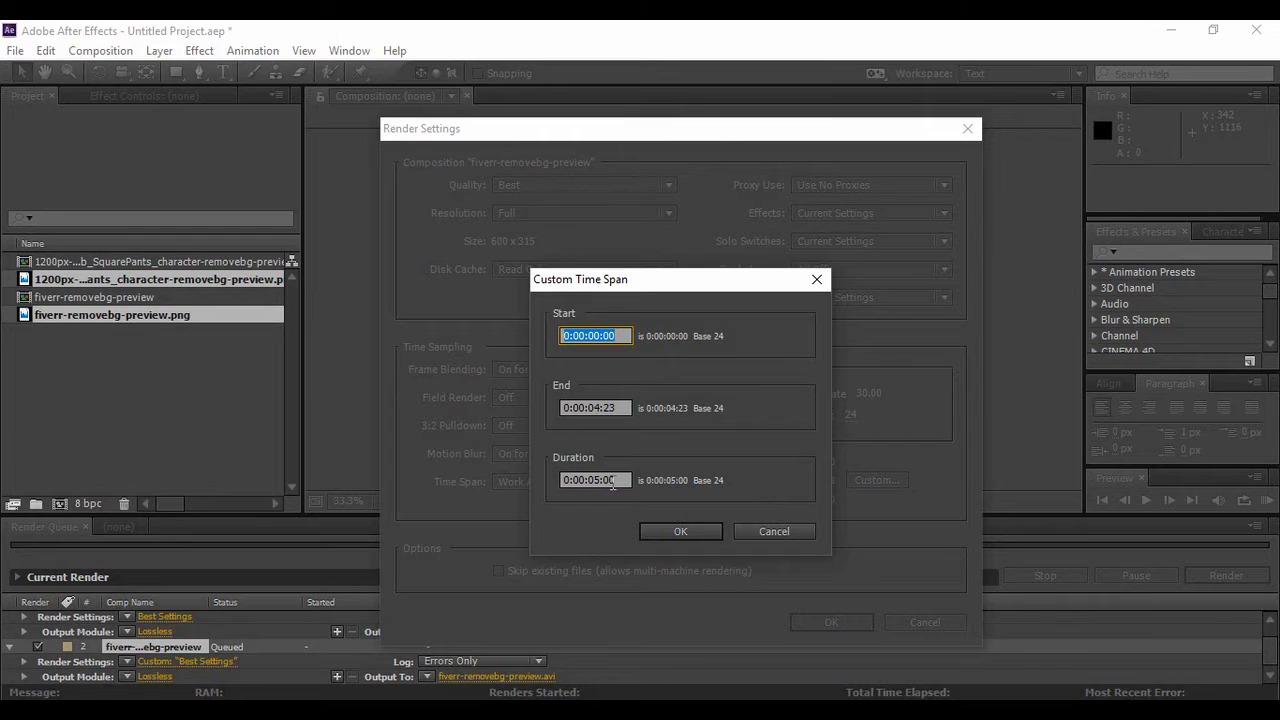
{"action": "left_click", "coordinate": [617, 342]}
{"action": "left_click", "coordinate": [671, 530]}
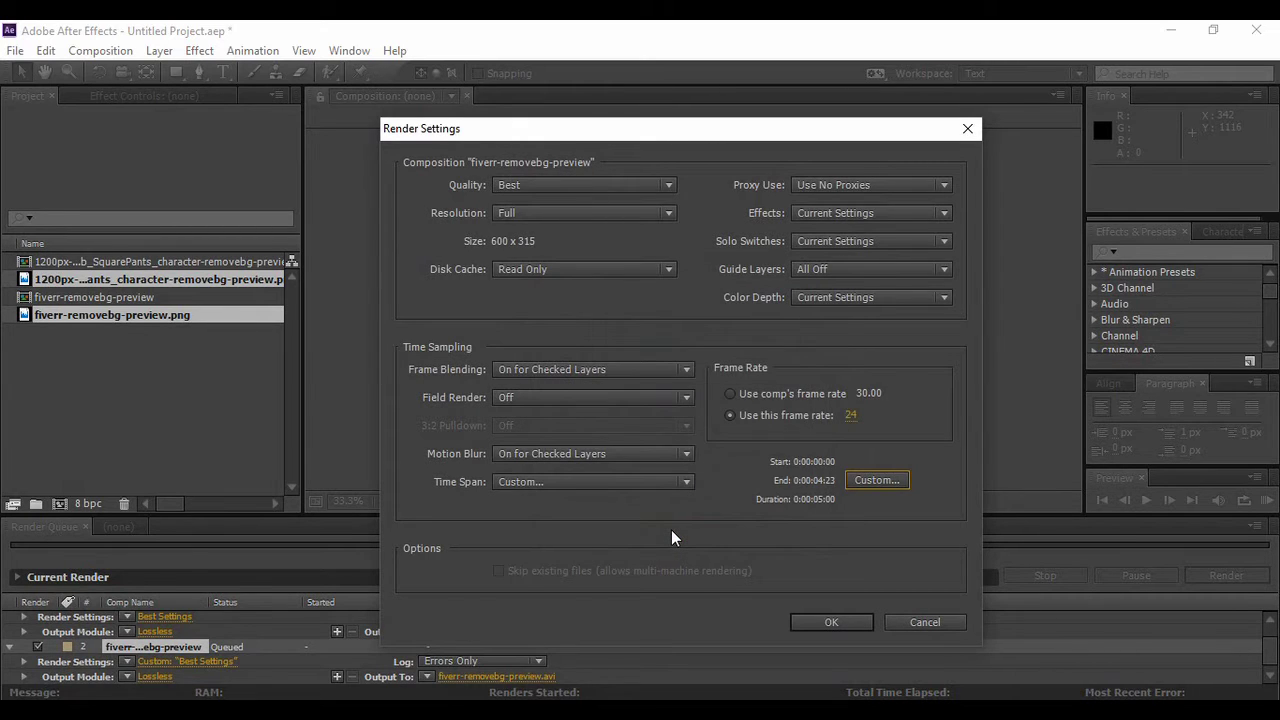
Try the Length of Comp time span, settle on Work Area Only and confirm the render settings.
{"action": "left_click", "coordinate": [531, 482]}
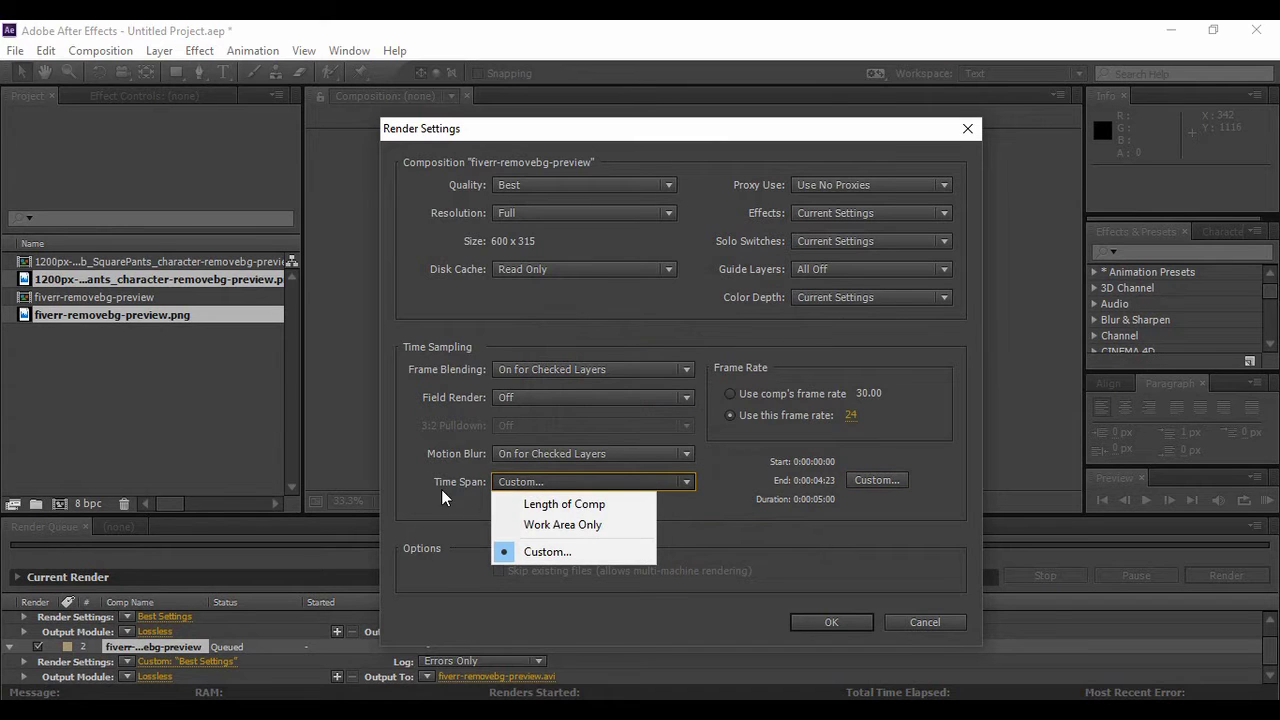
{"action": "left_click", "coordinate": [552, 506]}
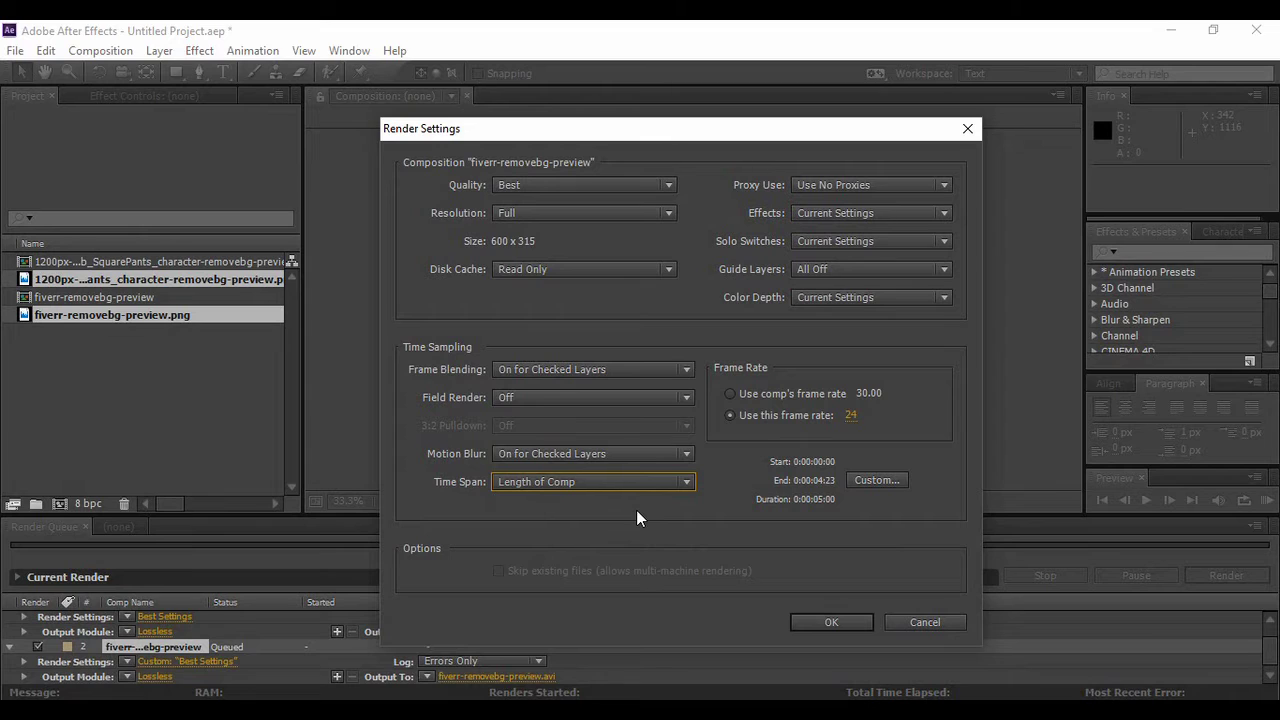
{"action": "left_click", "coordinate": [617, 481]}
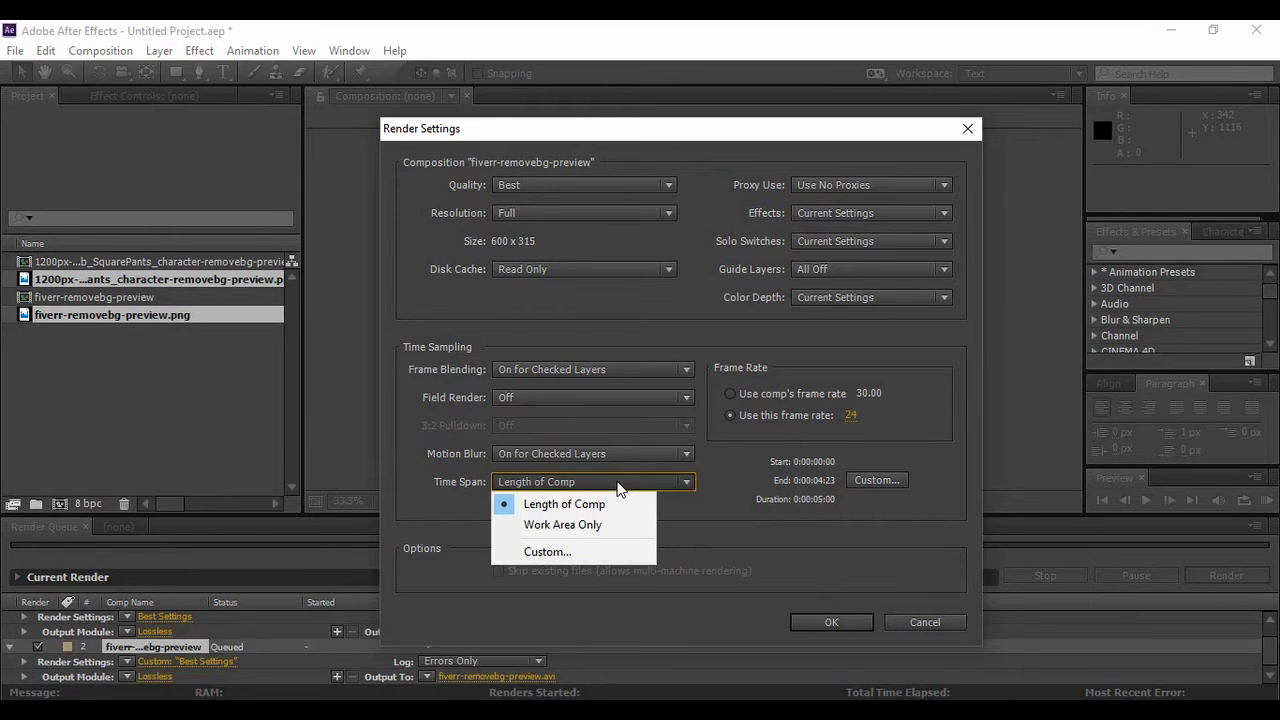
{"action": "left_click", "coordinate": [565, 523]}
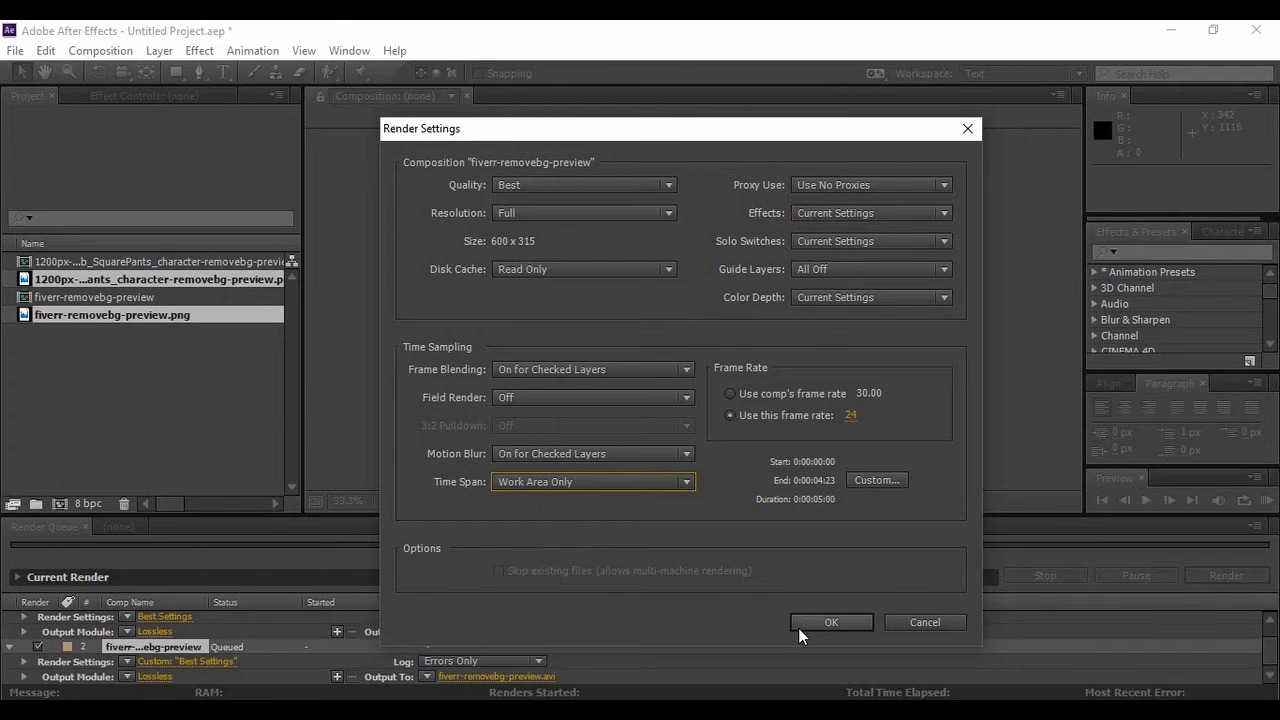
{"action": "left_click", "coordinate": [830, 622]}
Open the output module settings of fiverr-removebg-preview and choose AVI as the output format.
{"action": "left_click", "coordinate": [155, 676]}
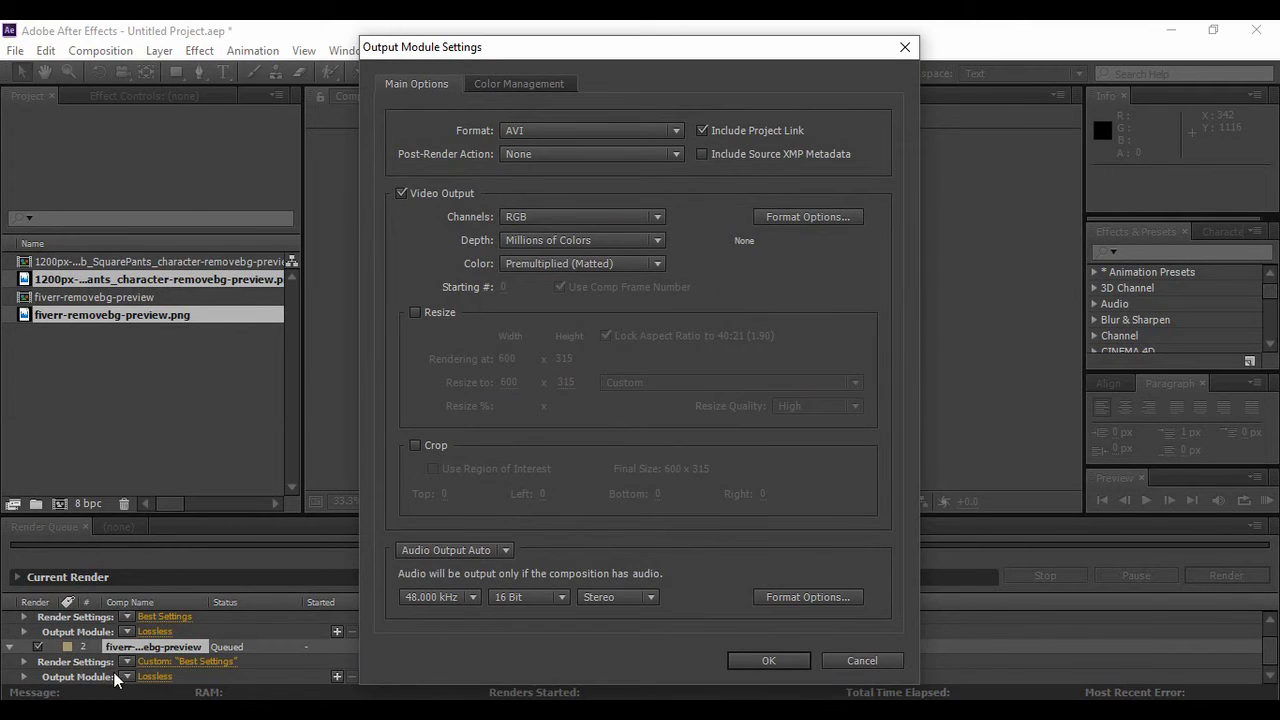
{"action": "left_click", "coordinate": [610, 129]}
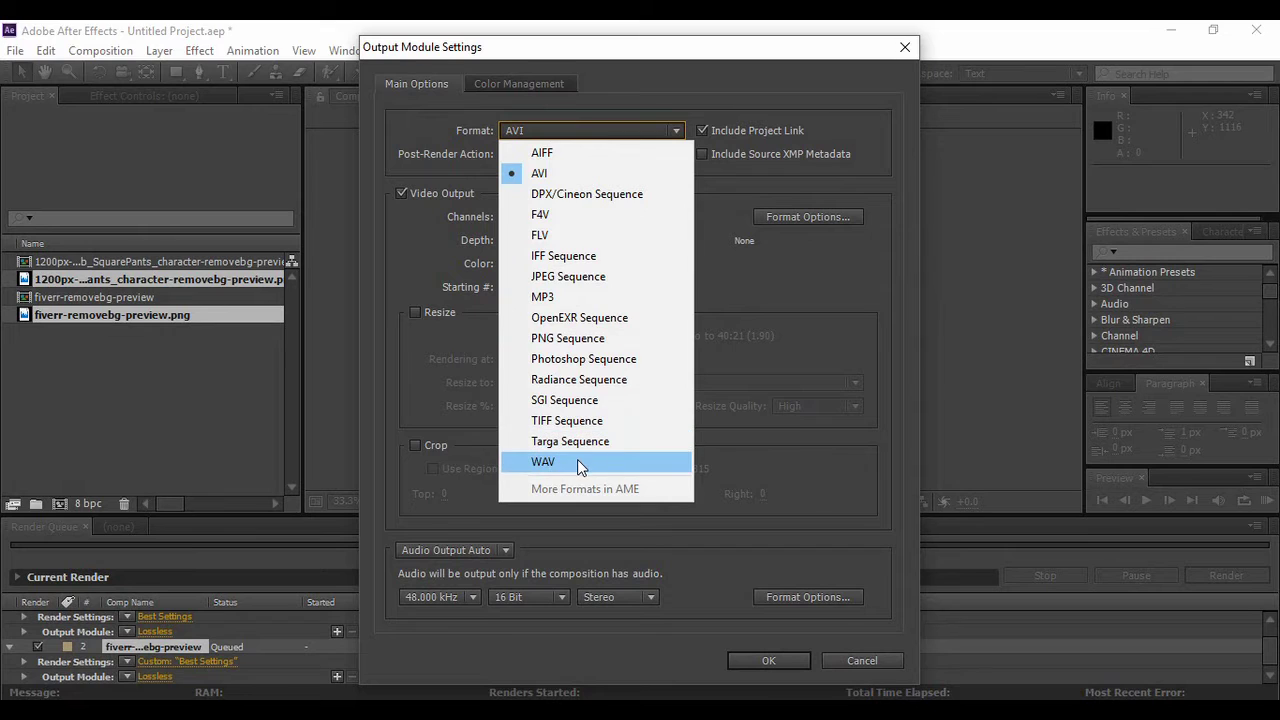
{"action": "left_click", "coordinate": [585, 177]}
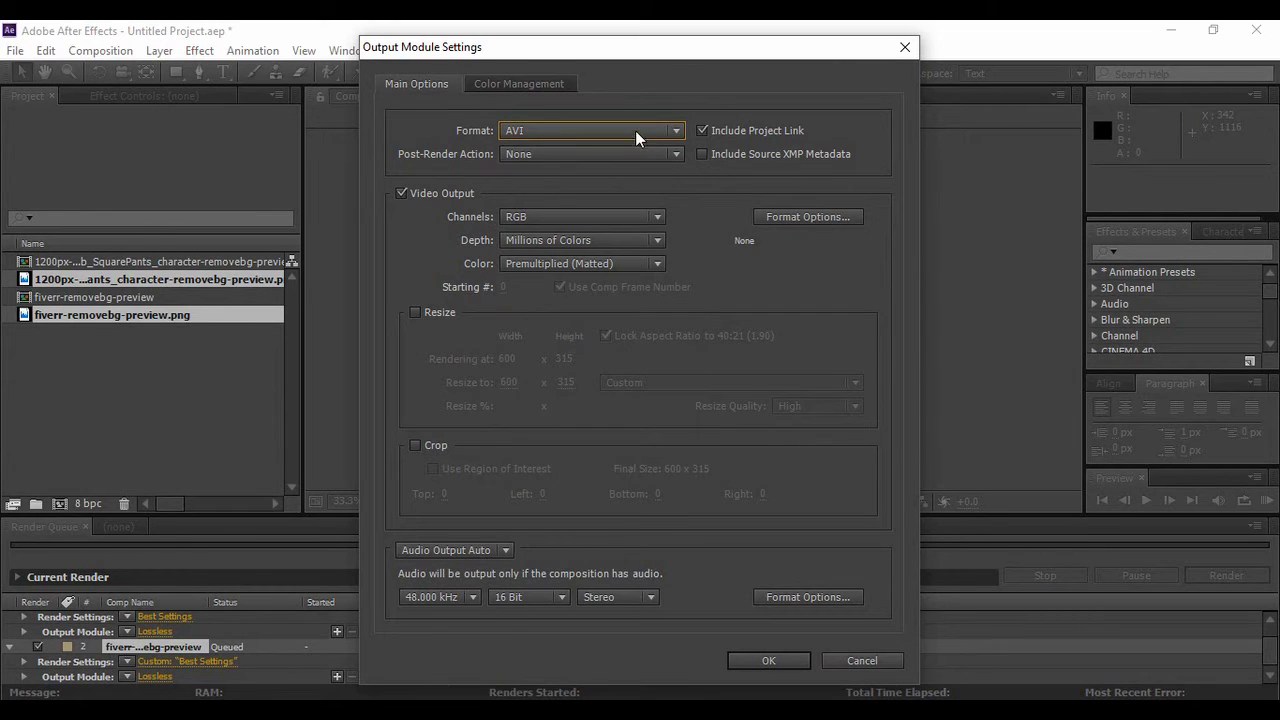
{"action": "left_click", "coordinate": [637, 137]}
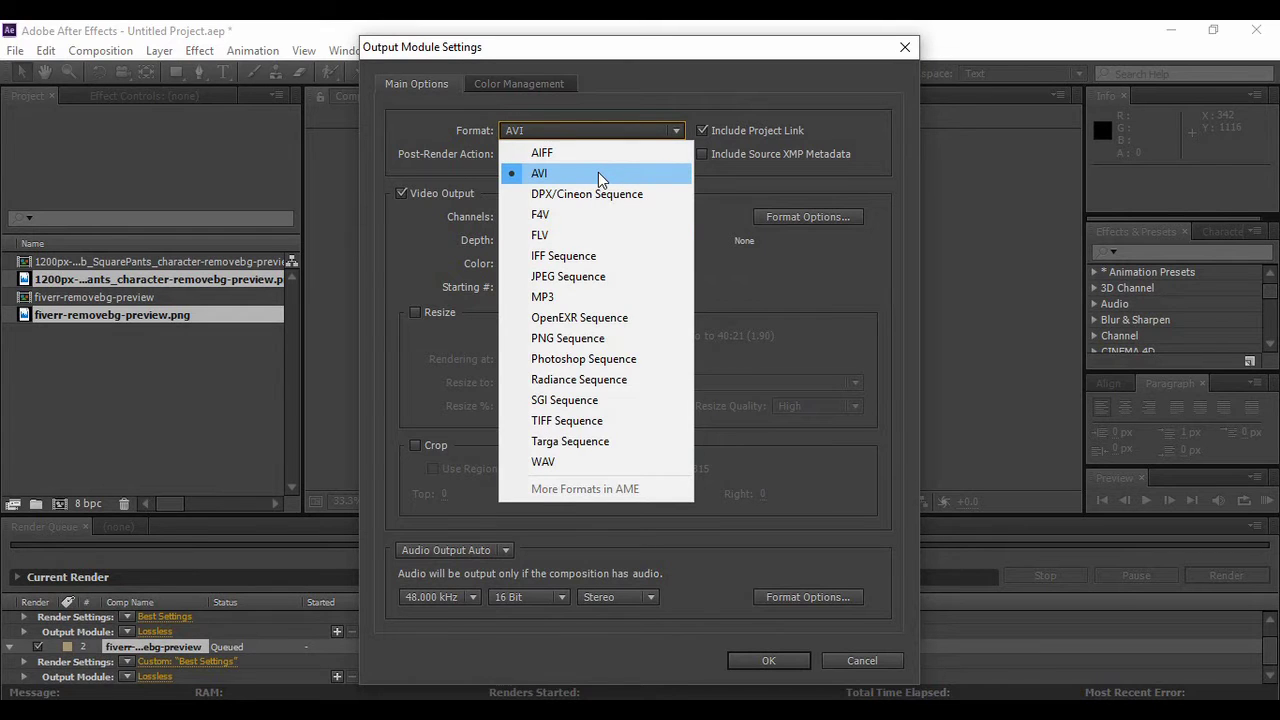
{"action": "left_click", "coordinate": [598, 172]}
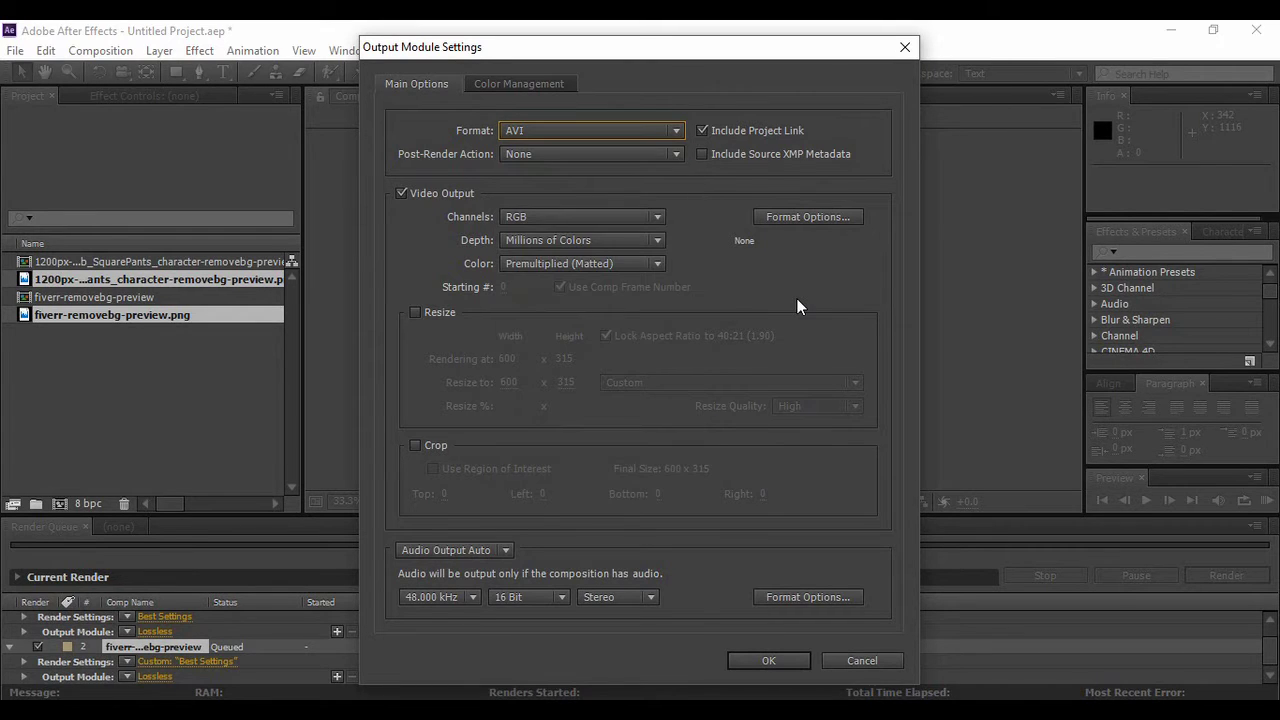
Set the video output channels to RGB, depth to Millions of Colors and color to Premultiplied (Matted).
{"action": "left_click", "coordinate": [570, 217]}
{"action": "left_click", "coordinate": [568, 217]}
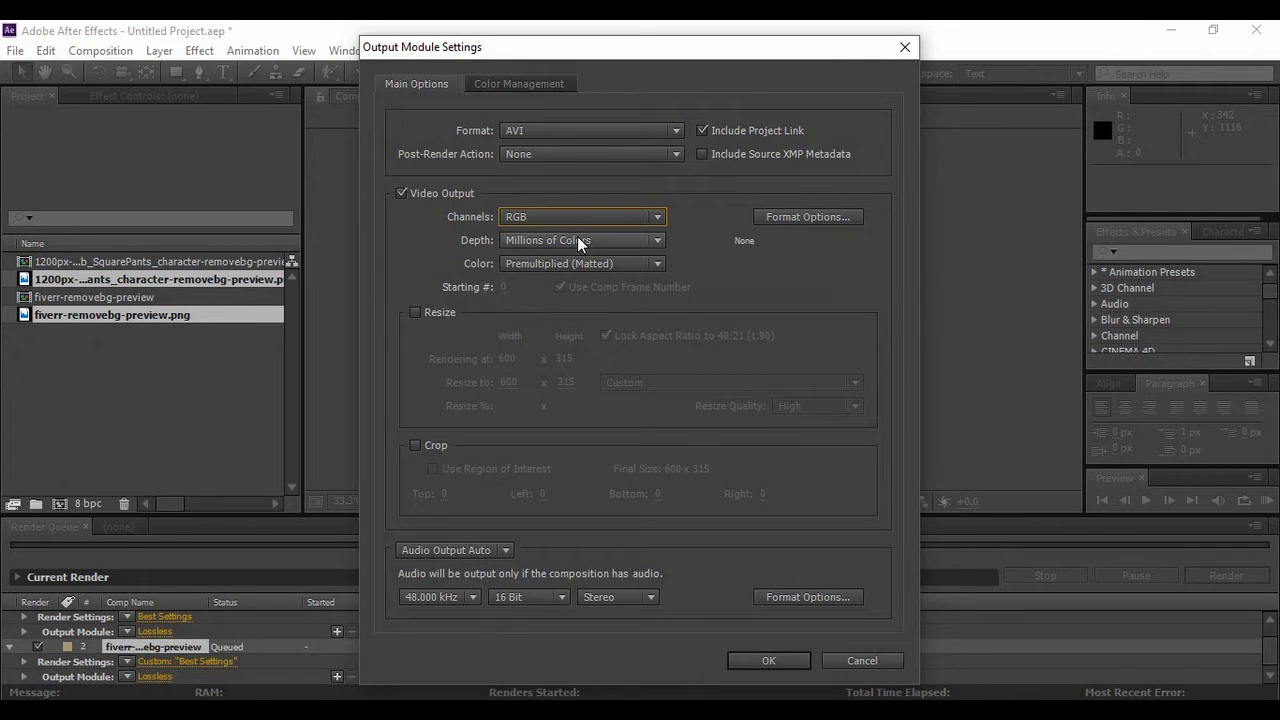
{"action": "left_click", "coordinate": [580, 241]}
{"action": "left_click", "coordinate": [577, 240]}
{"action": "left_click", "coordinate": [575, 263]}
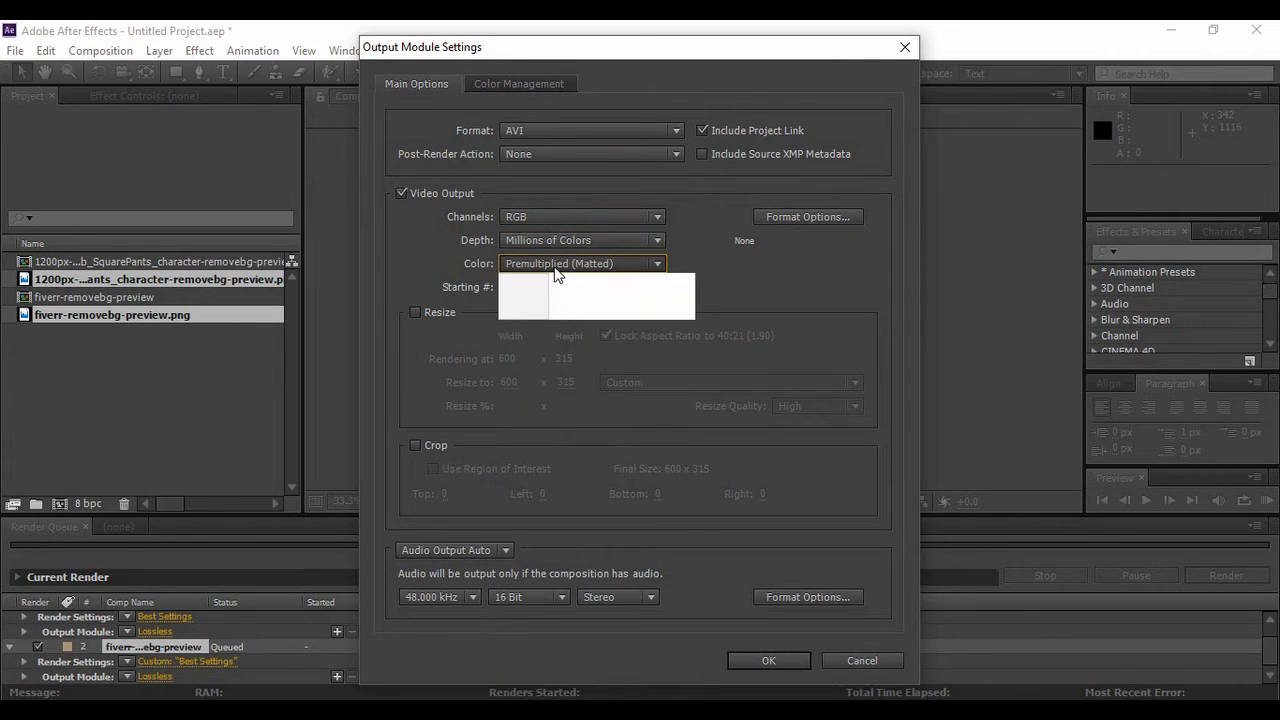
{"action": "left_click", "coordinate": [573, 262]}
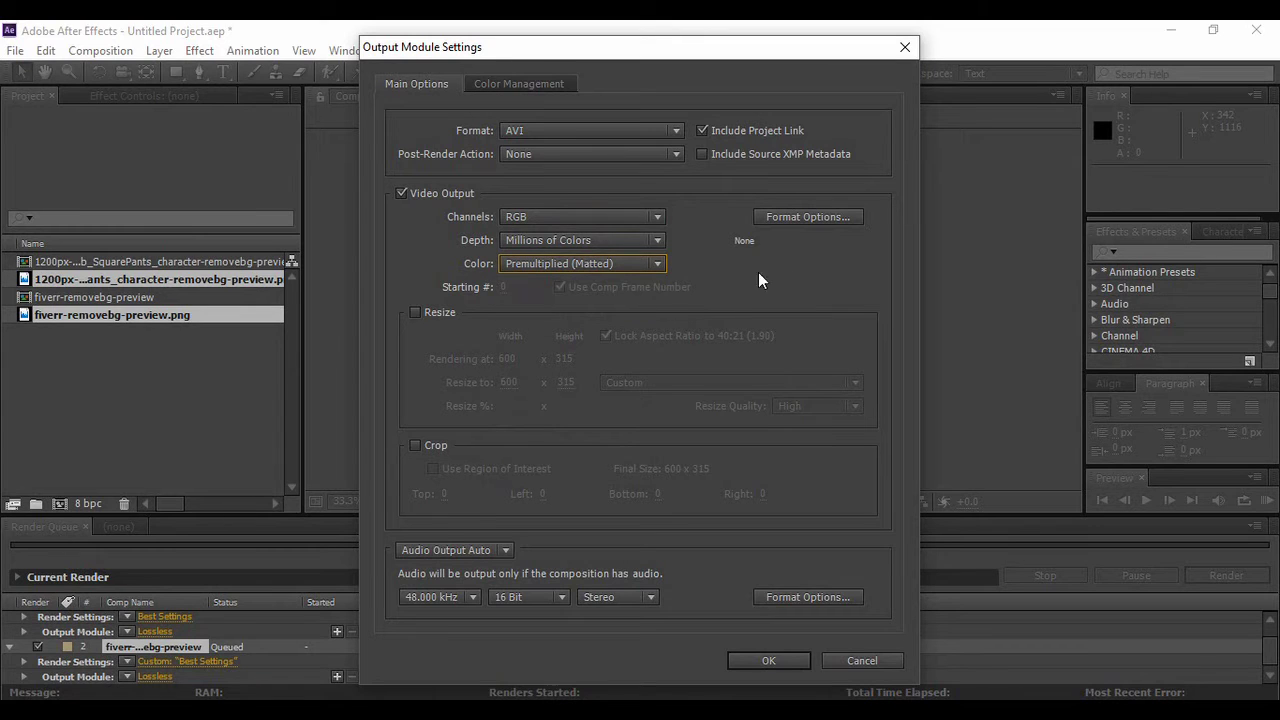
Try the Resize and Crop options of the video output and switch both off again.
{"action": "left_click", "coordinate": [416, 313]}
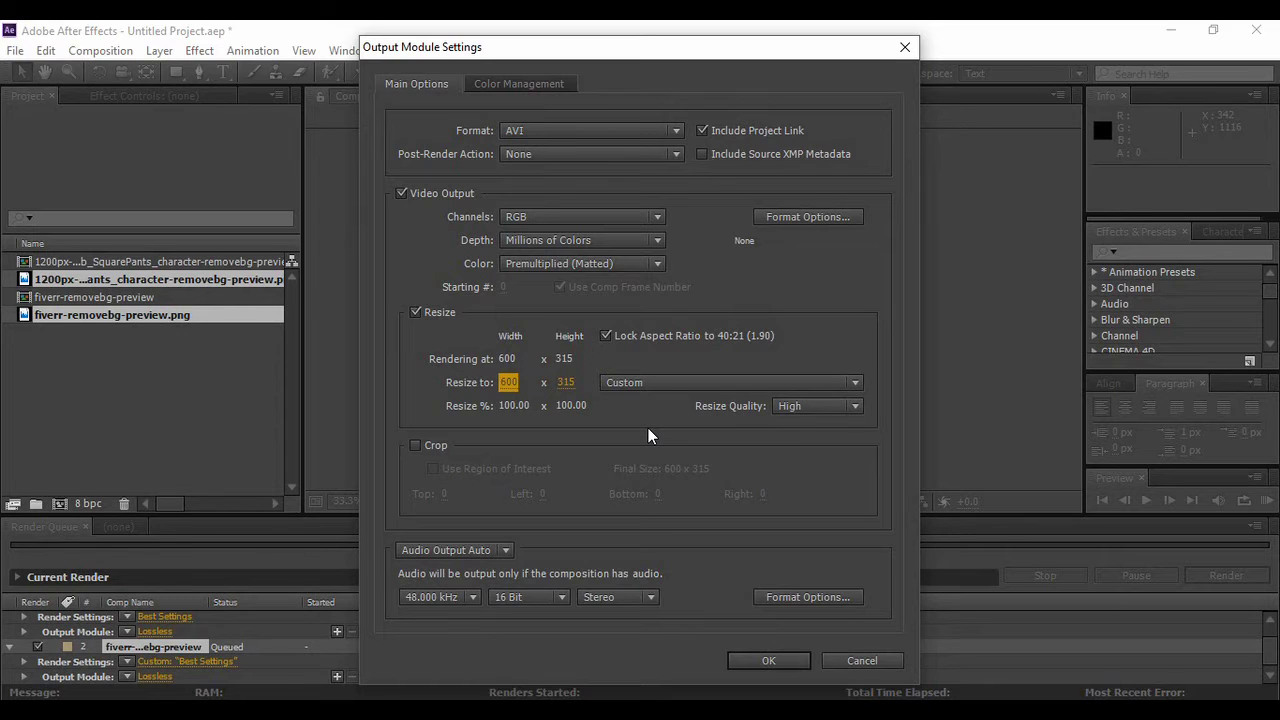
{"action": "left_click", "coordinate": [417, 446]}
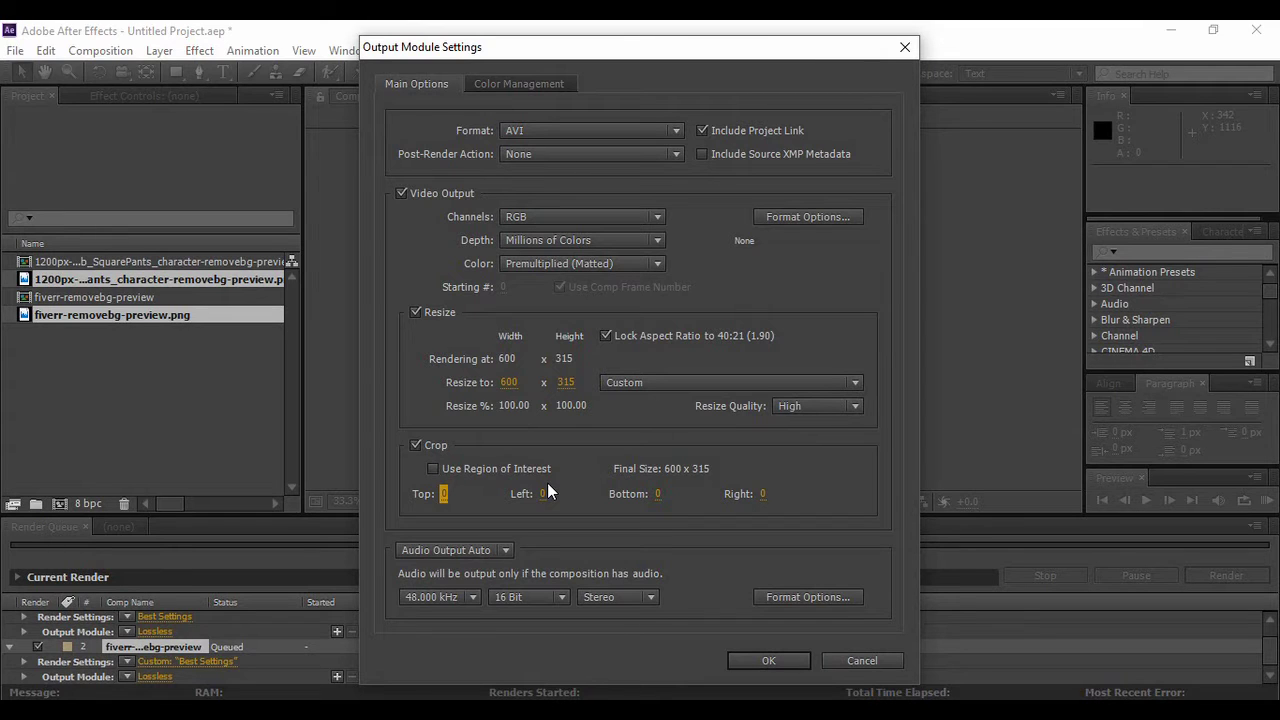
{"action": "left_click", "coordinate": [414, 444]}
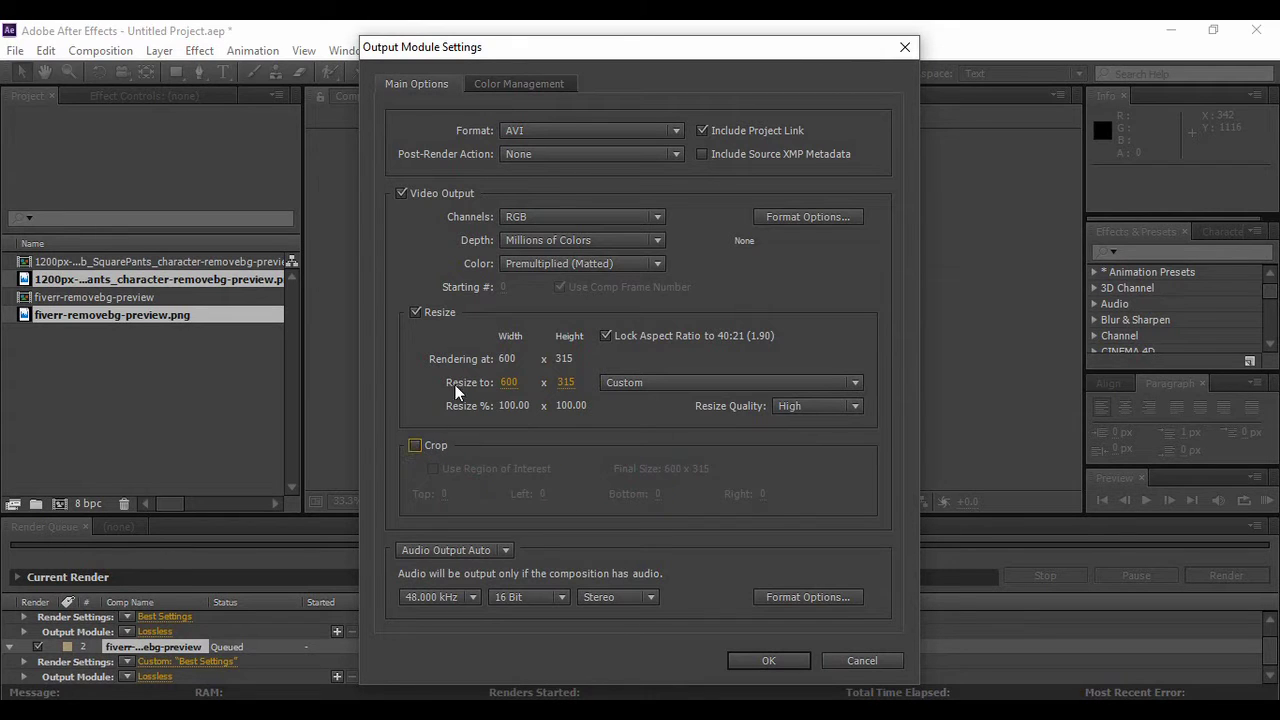
{"action": "left_click", "coordinate": [414, 313]}
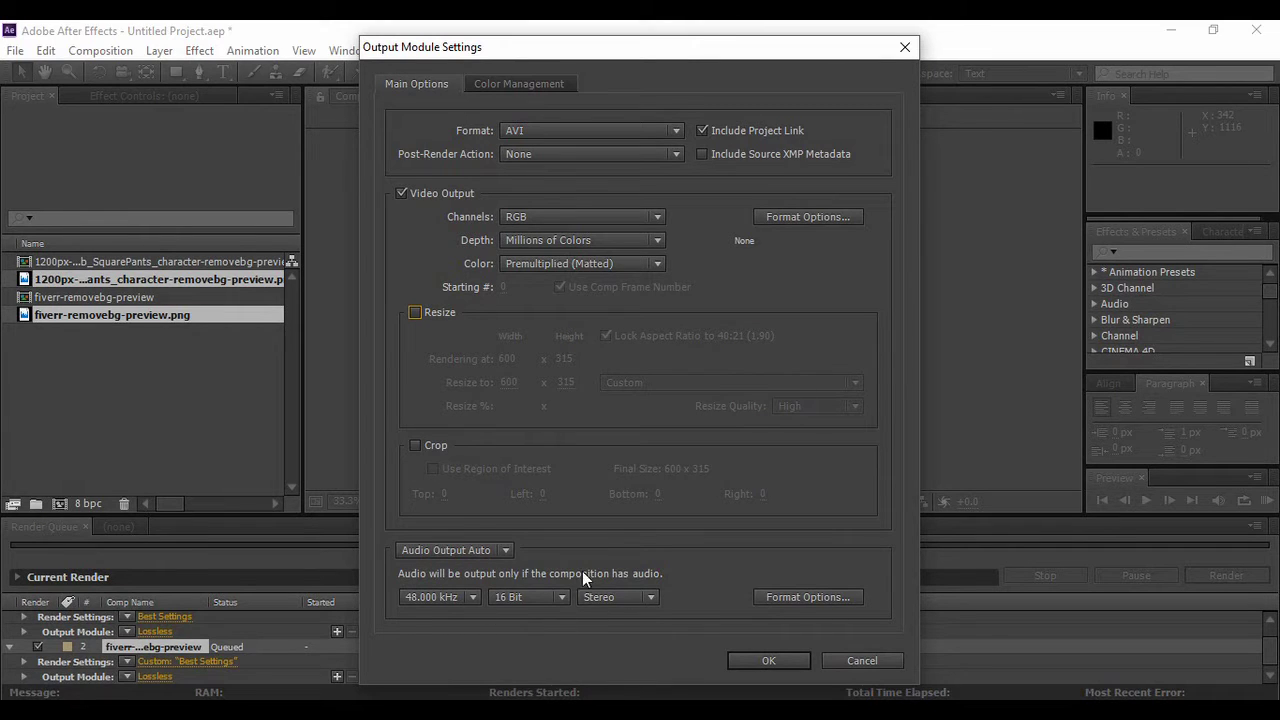
Check the available audio sample rates, keep 48.000 kHz and confirm the output module settings.
{"action": "left_click", "coordinate": [451, 597]}
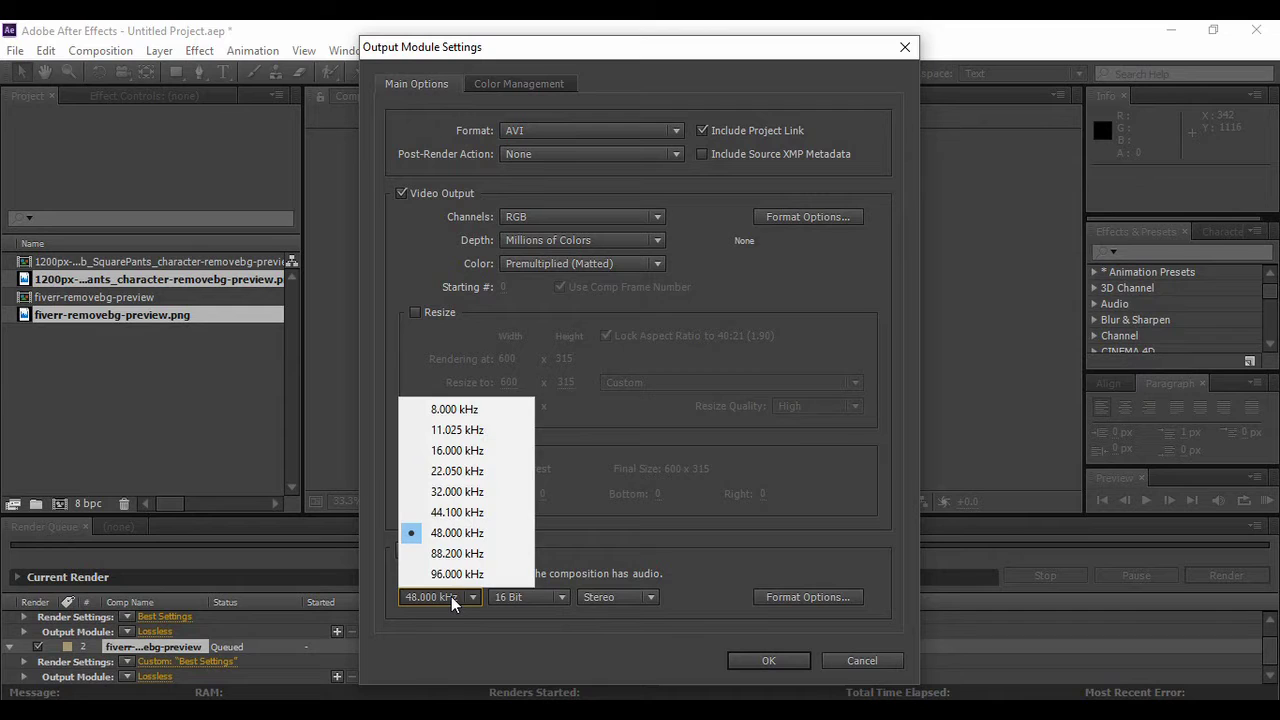
{"action": "left_click", "coordinate": [451, 596]}
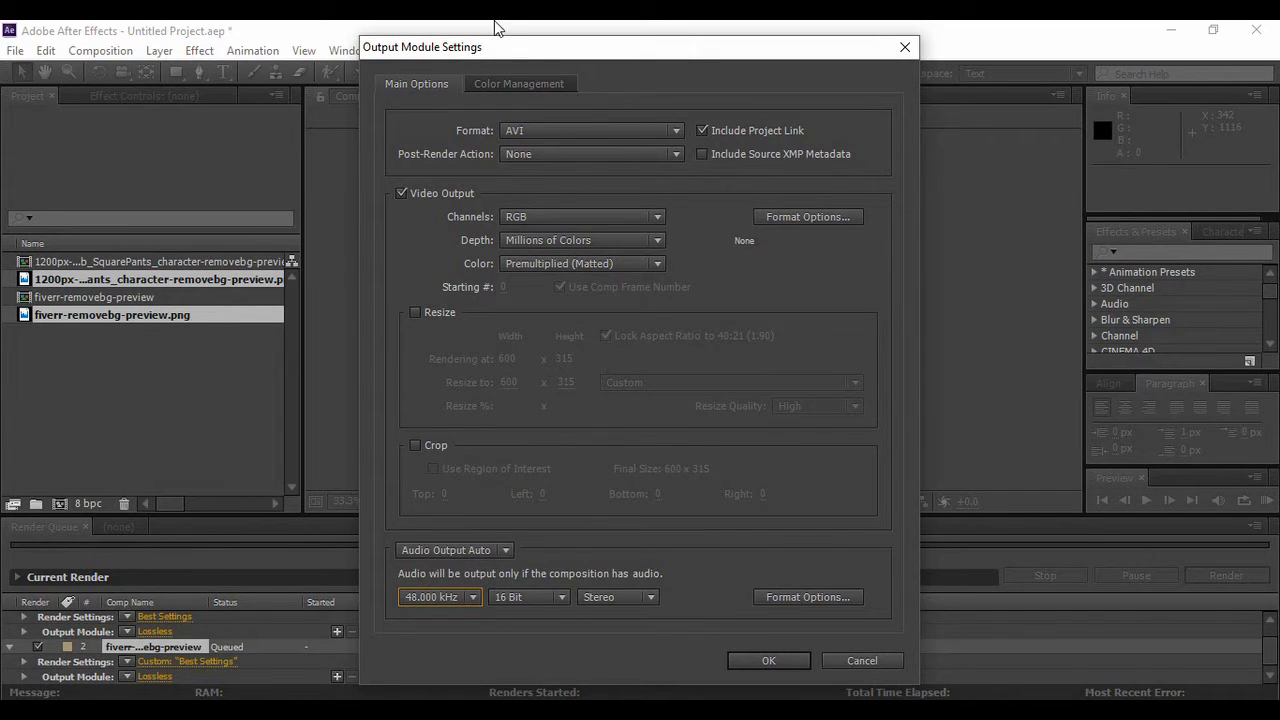
{"action": "left_click", "coordinate": [768, 660]}
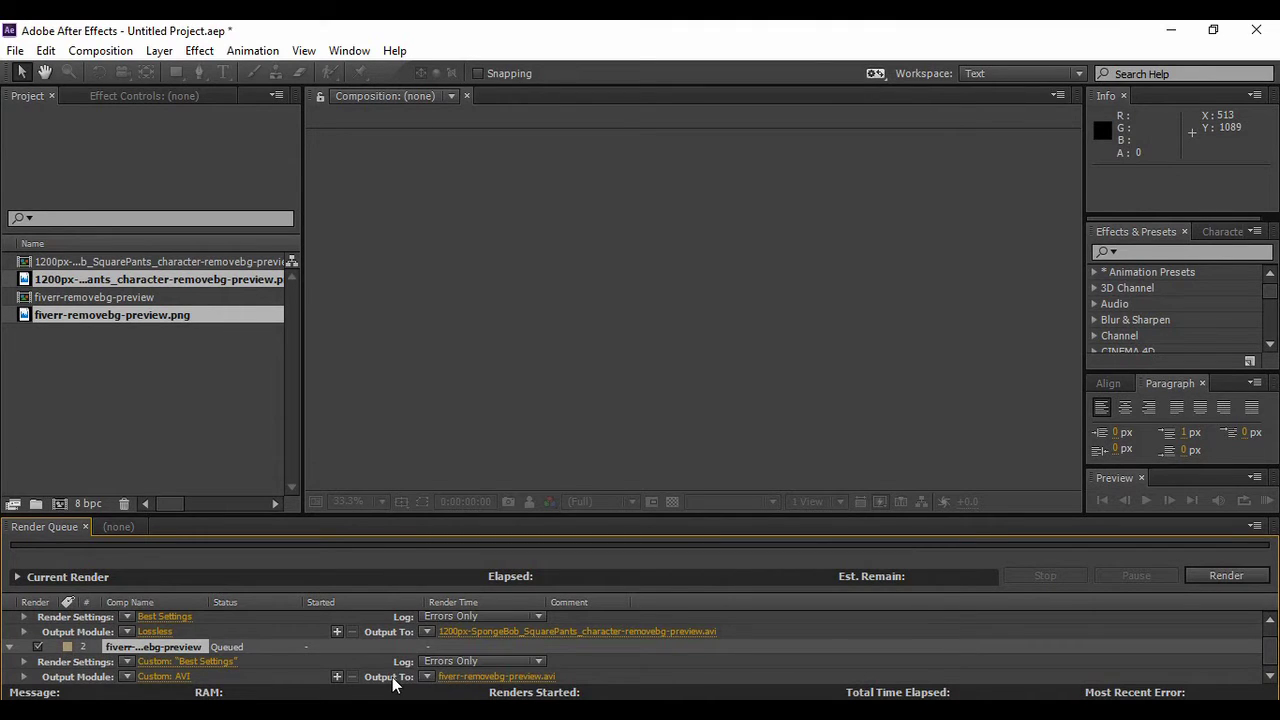
Save the output destination as fiverr-removebg-preview in AVI format on the Desktop, and start and stop rendering the queue.
{"action": "left_click", "coordinate": [545, 676]}
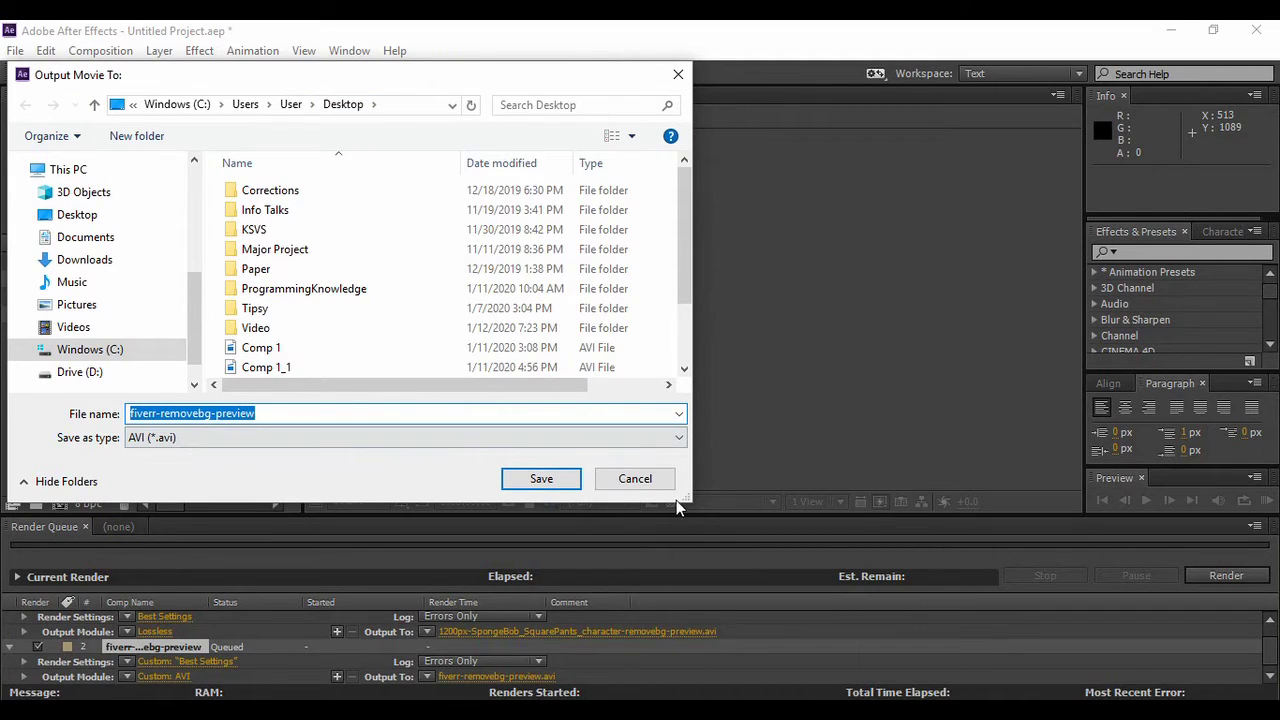
{"action": "left_click", "coordinate": [576, 483]}
{"action": "left_click", "coordinate": [1220, 578]}
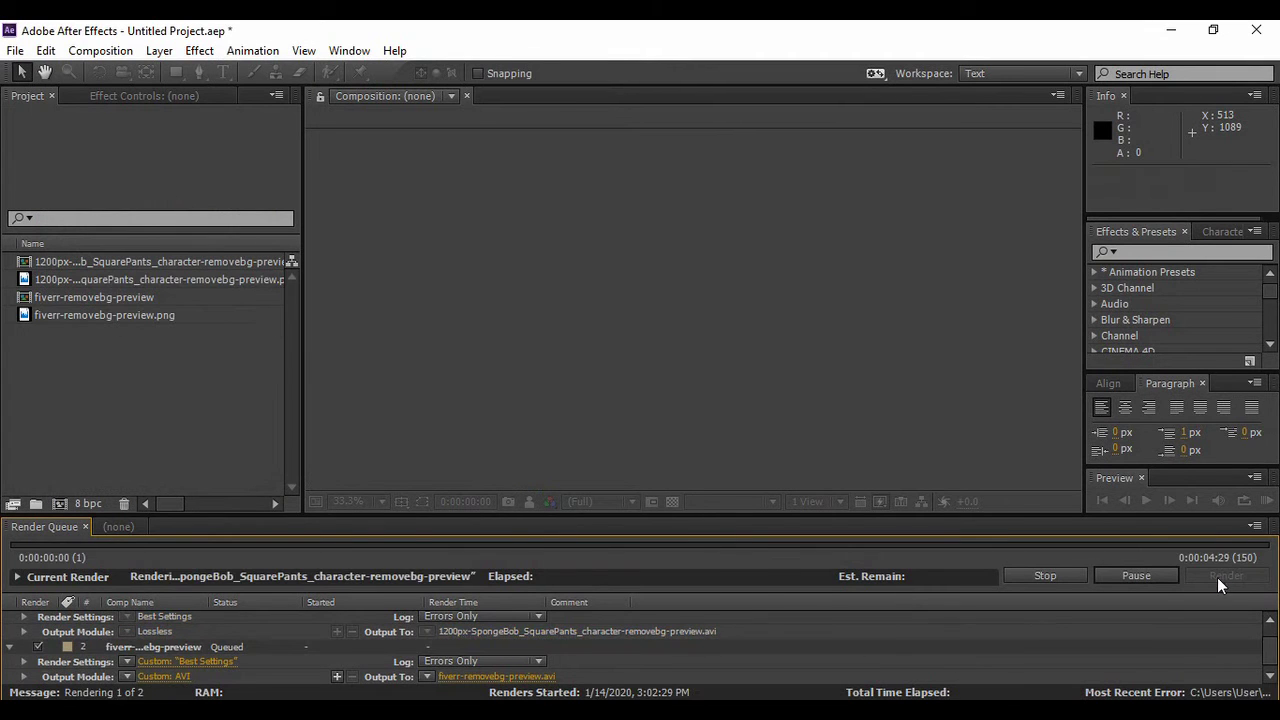
{"action": "left_click", "coordinate": [1126, 577]}
Examine the project settings for time display, color and audio, and close them without changes.
{"action": "left_click", "coordinate": [15, 50]}
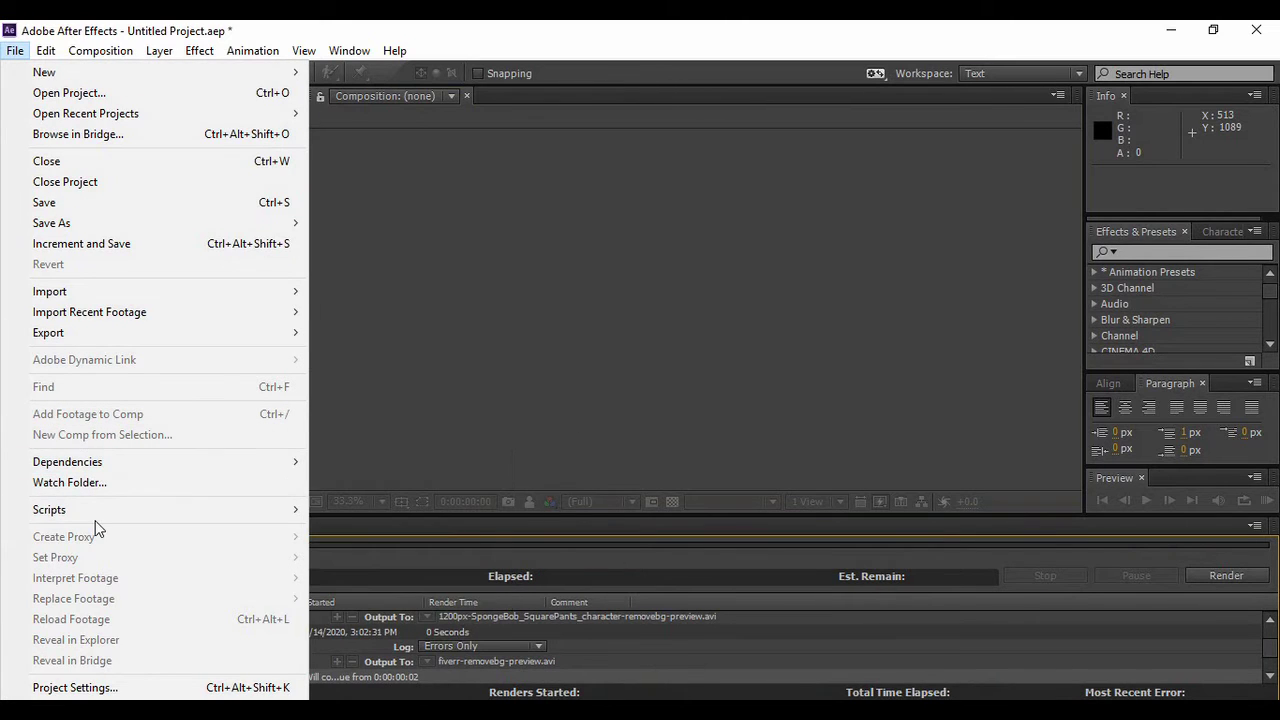
{"action": "left_click", "coordinate": [138, 688]}
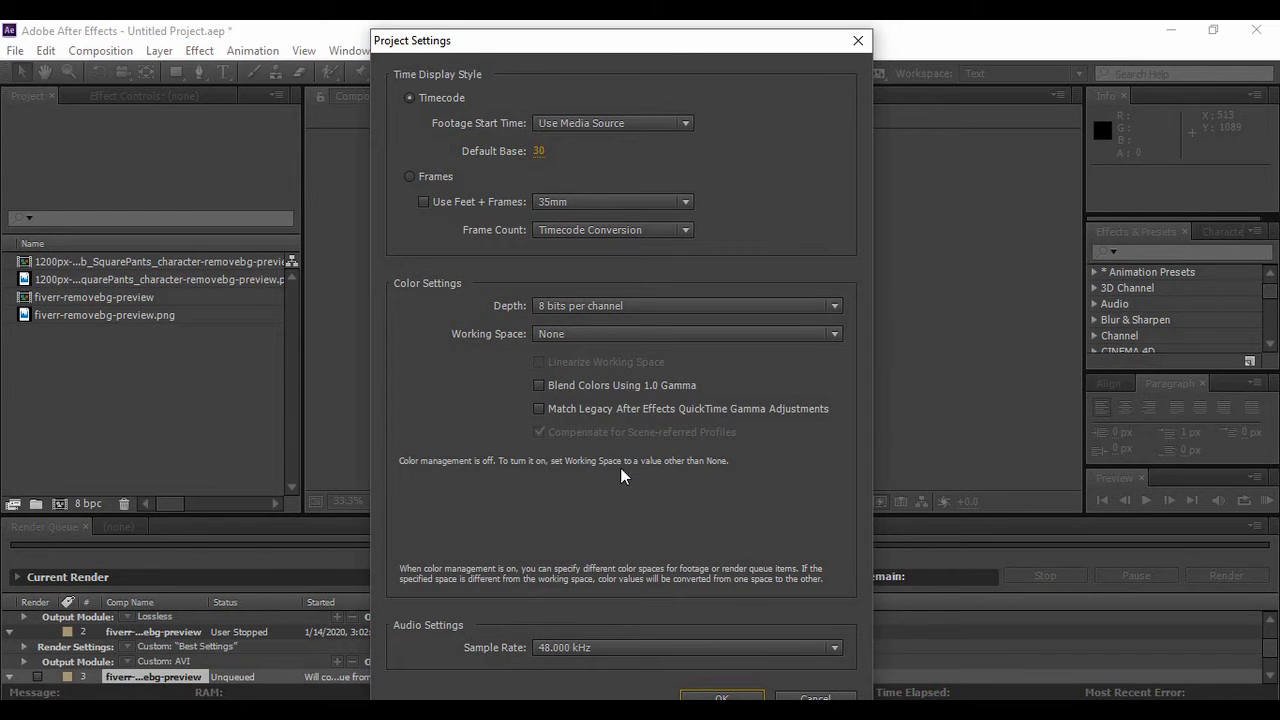
{"action": "left_click", "coordinate": [857, 40]}
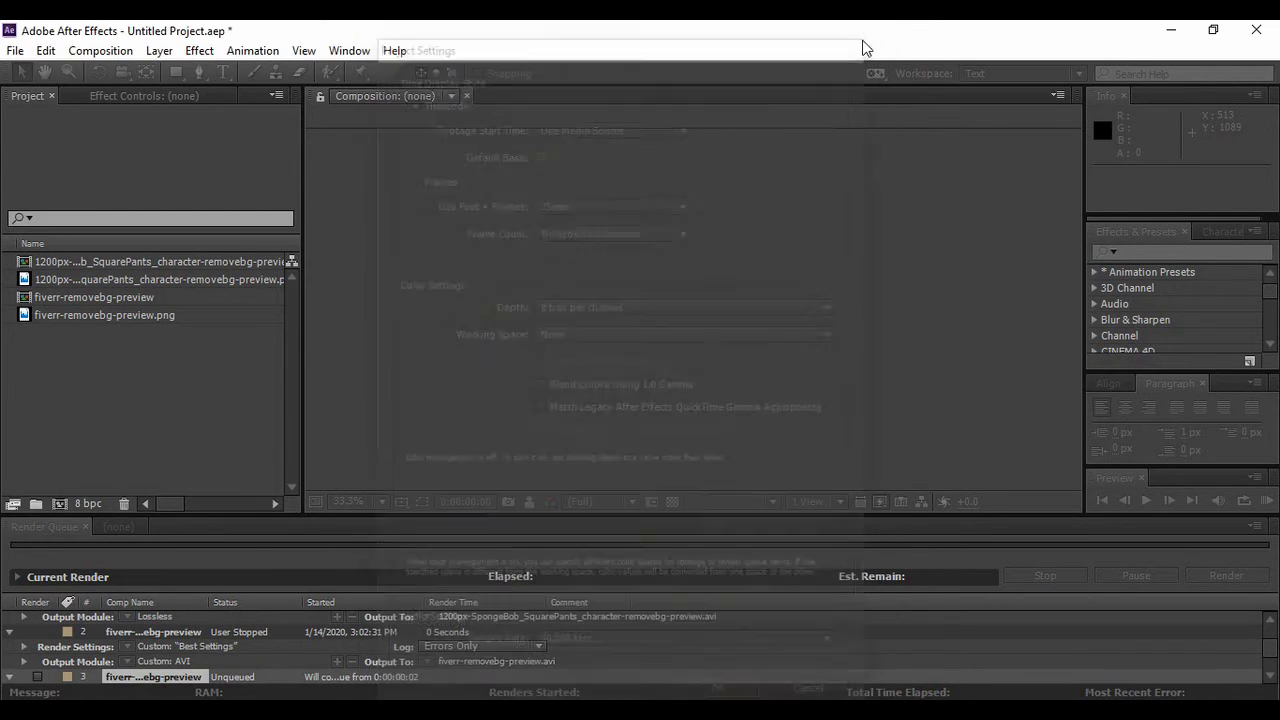
{"action": "left_click", "coordinate": [14, 51]}
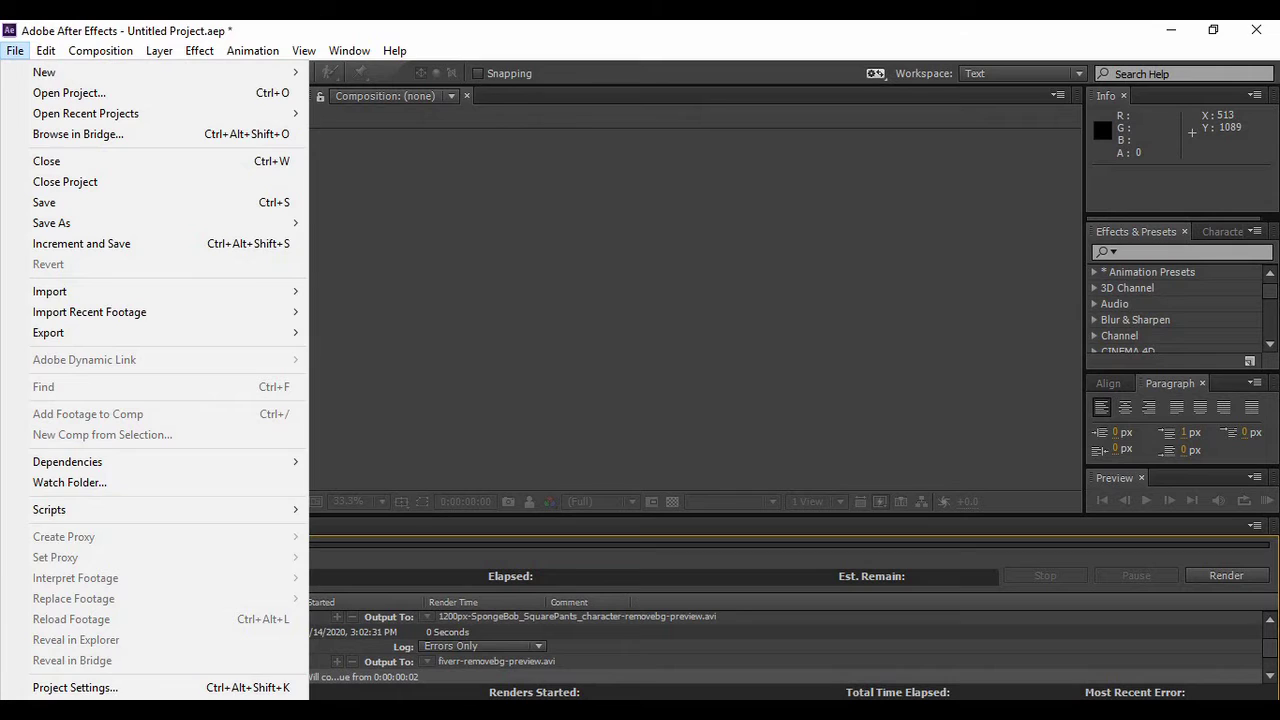
{"action": "key", "text": "Escape"}
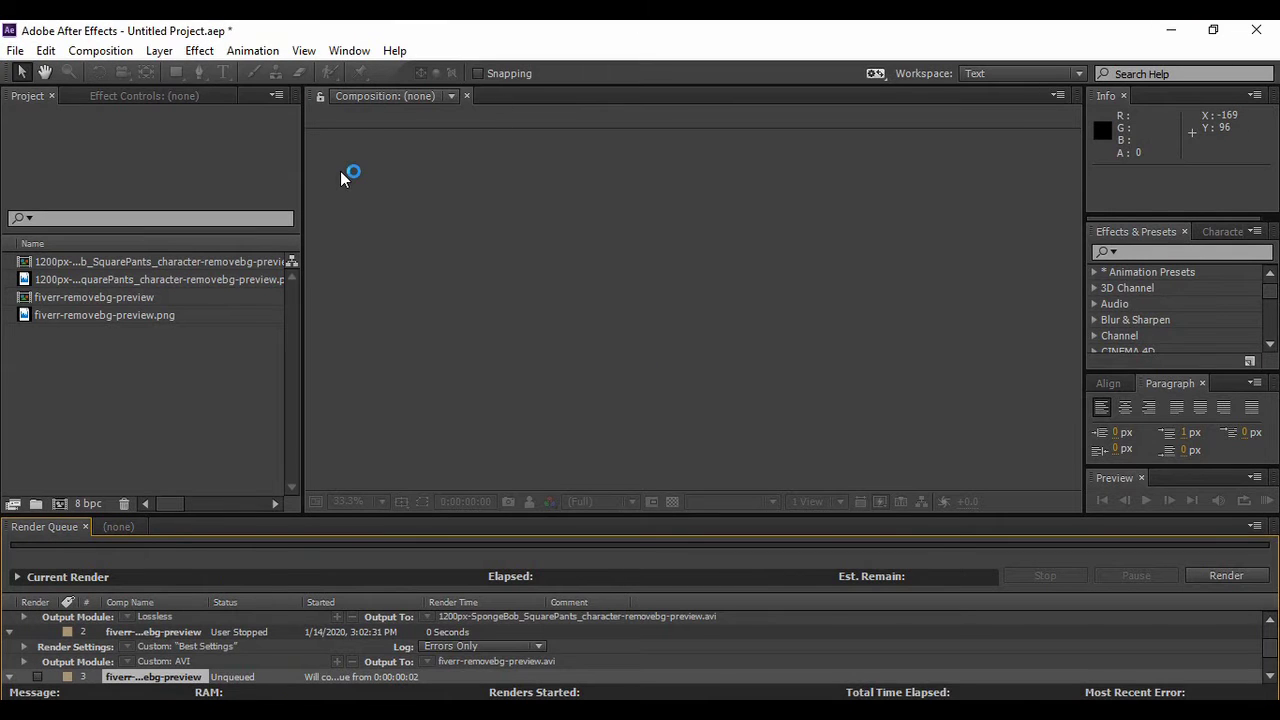
{"action": "left_click", "coordinate": [45, 51]}
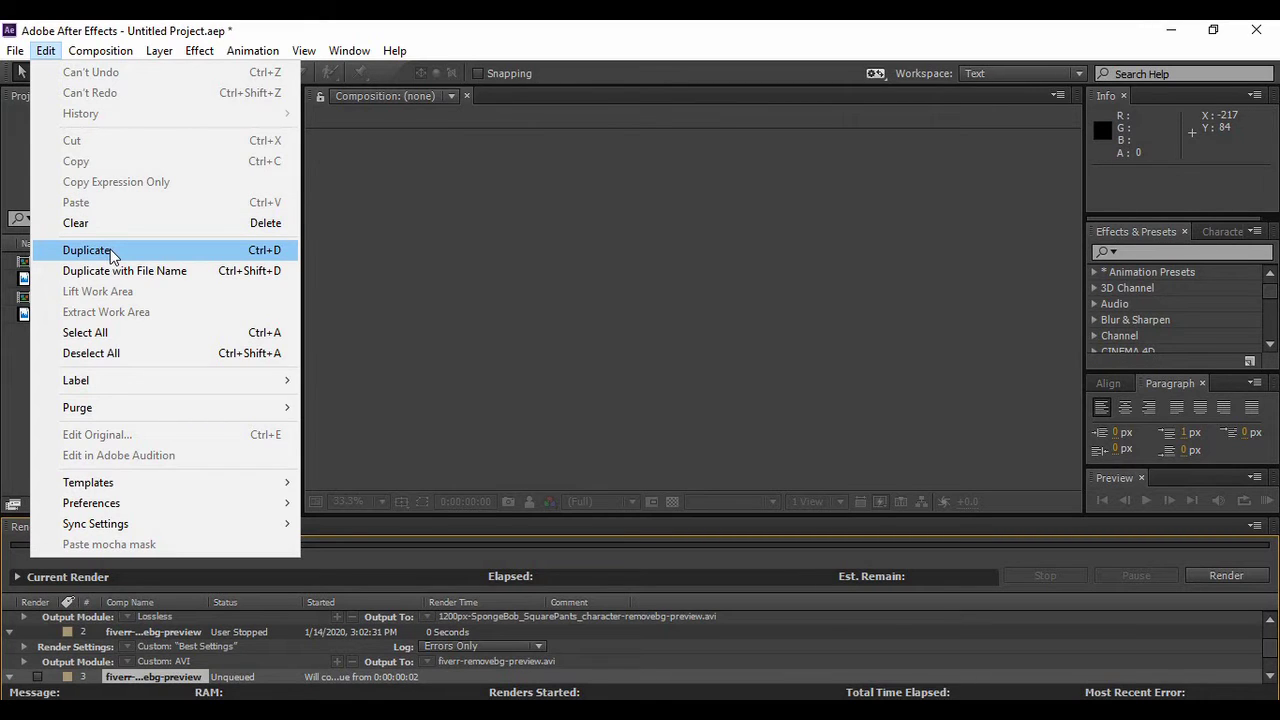
{"action": "left_click", "coordinate": [415, 446]}
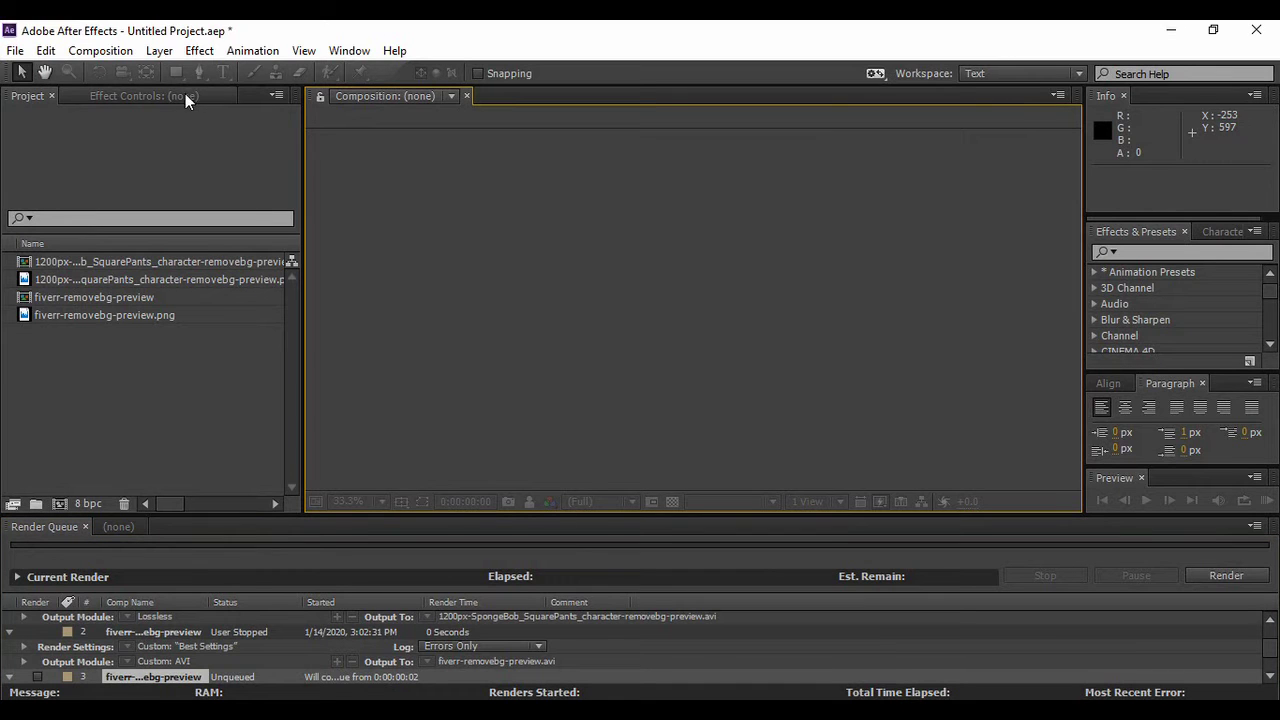
Create a composition named Comp 1 at 1920 x 1080 px, 30 frames per second, lasting 0:00:05:00, with a white background.
{"action": "key", "text": "ctrl+n"}
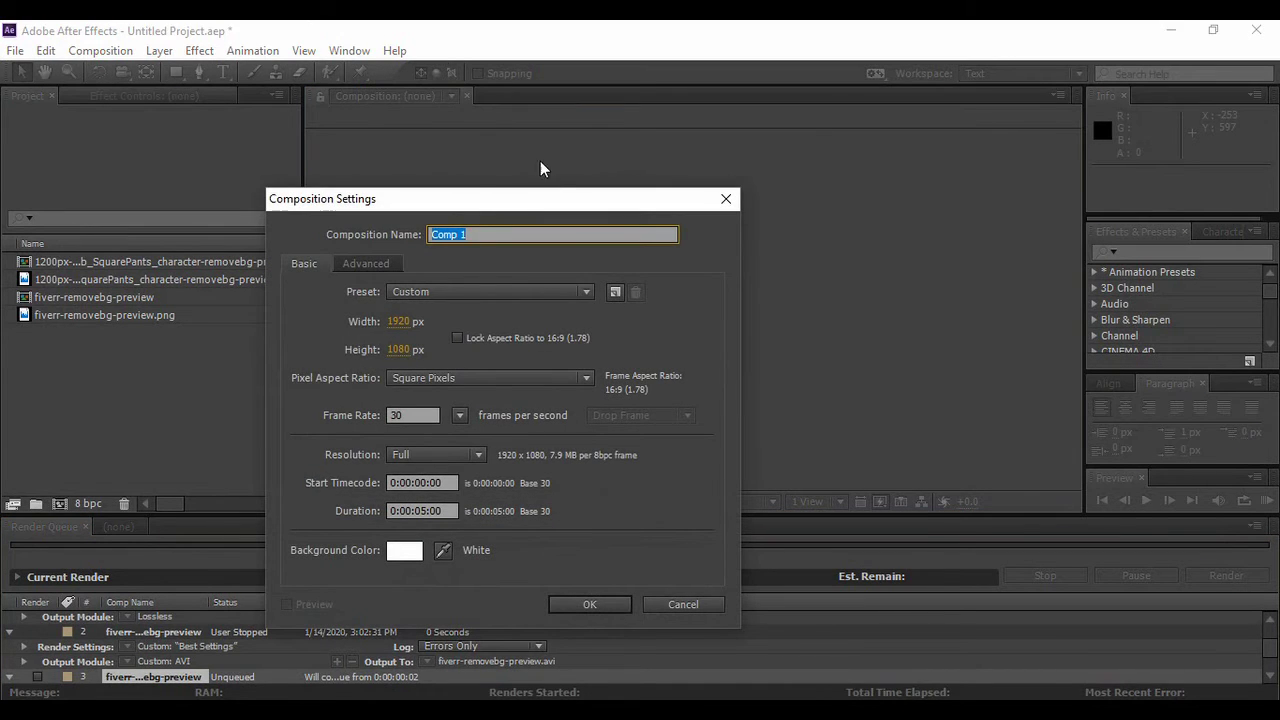
{"action": "left_click_drag", "start_coordinate": [494, 197], "coordinate": [549, 137]}
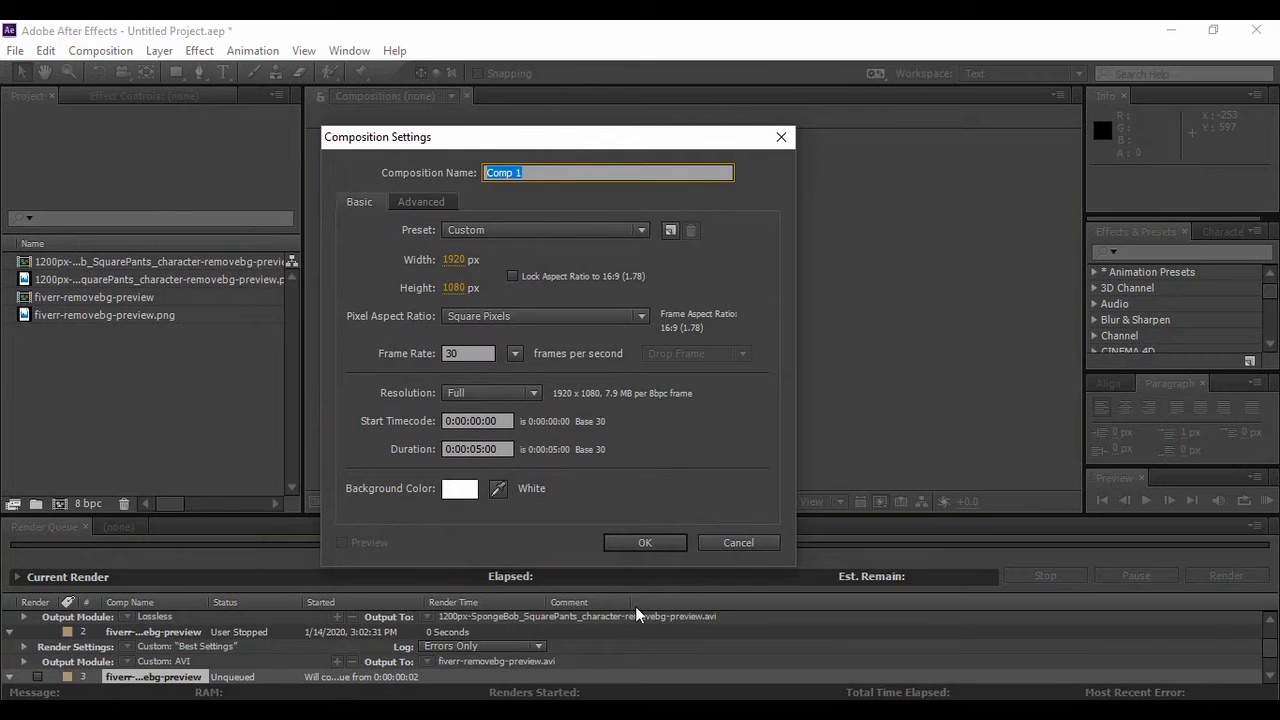
{"action": "left_click", "coordinate": [632, 547]}
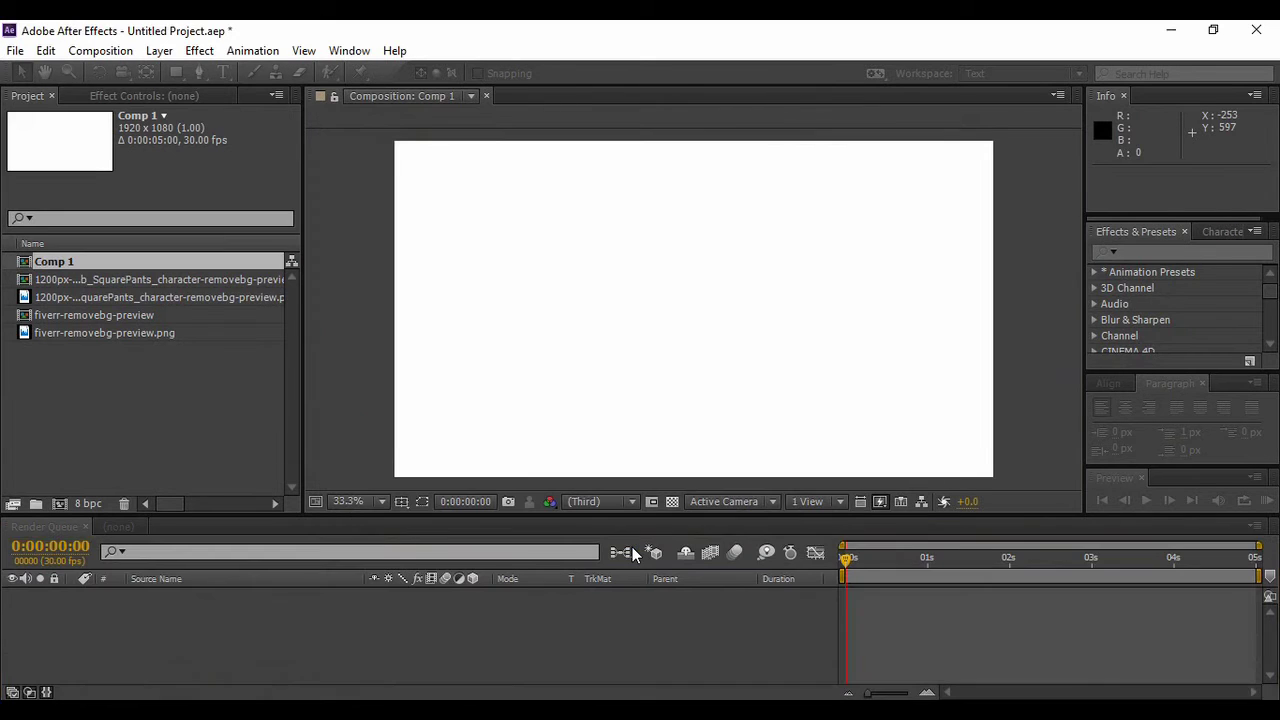
Add a red 1920 x 1080 px solid layer named BG to Comp 1.
{"action": "right_click", "coordinate": [284, 605]}
{"action": "mouse_move", "coordinate": [372, 413]}
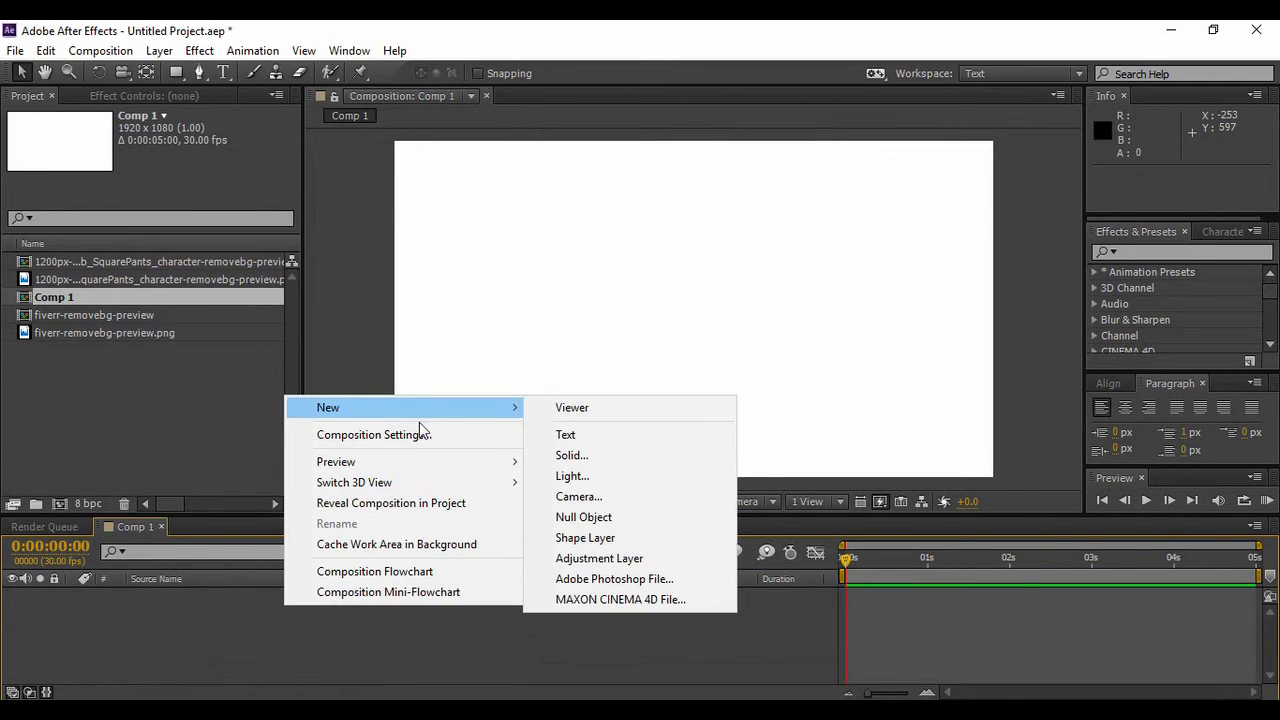
{"action": "left_click", "coordinate": [601, 462]}
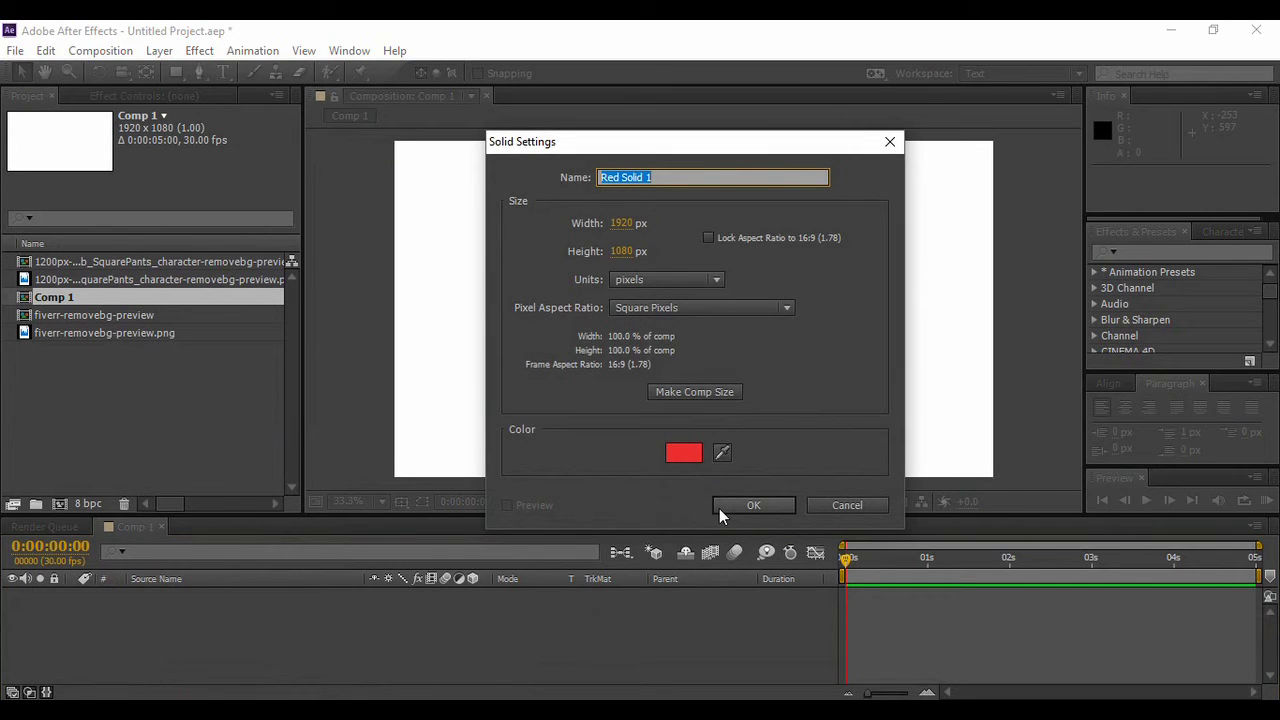
{"action": "type", "text": "BG"}
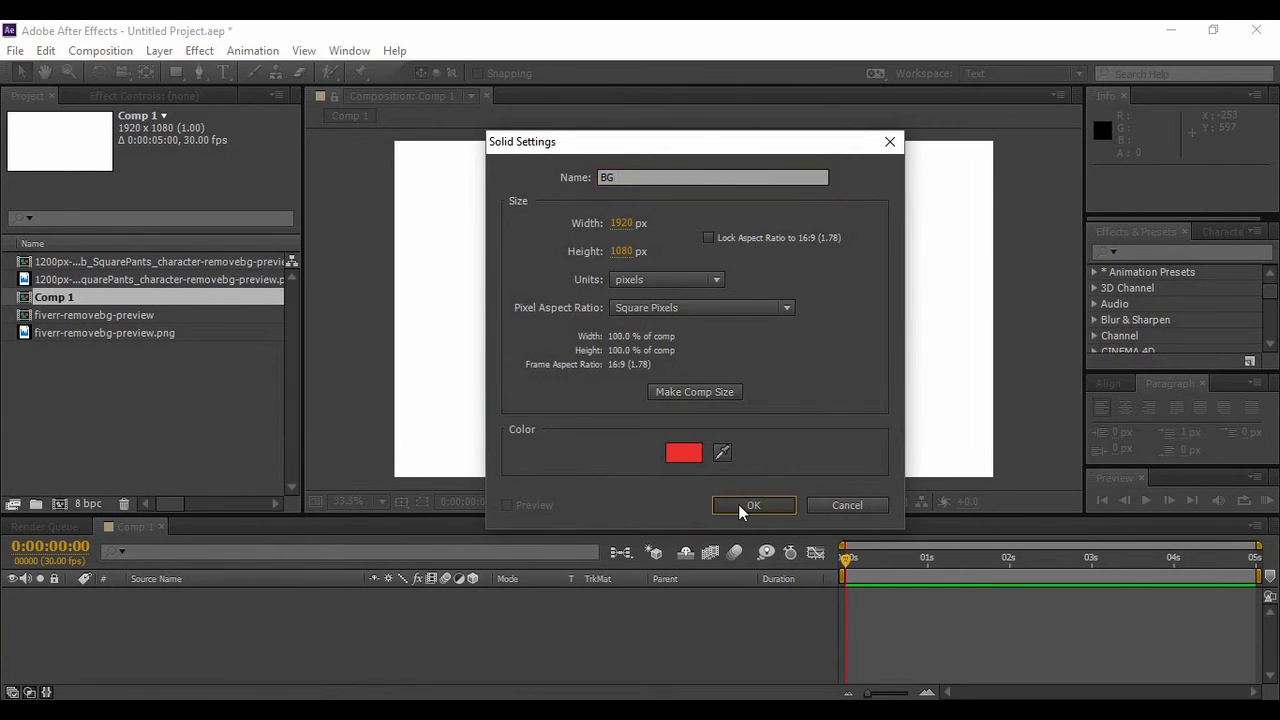
{"action": "left_click", "coordinate": [740, 506]}
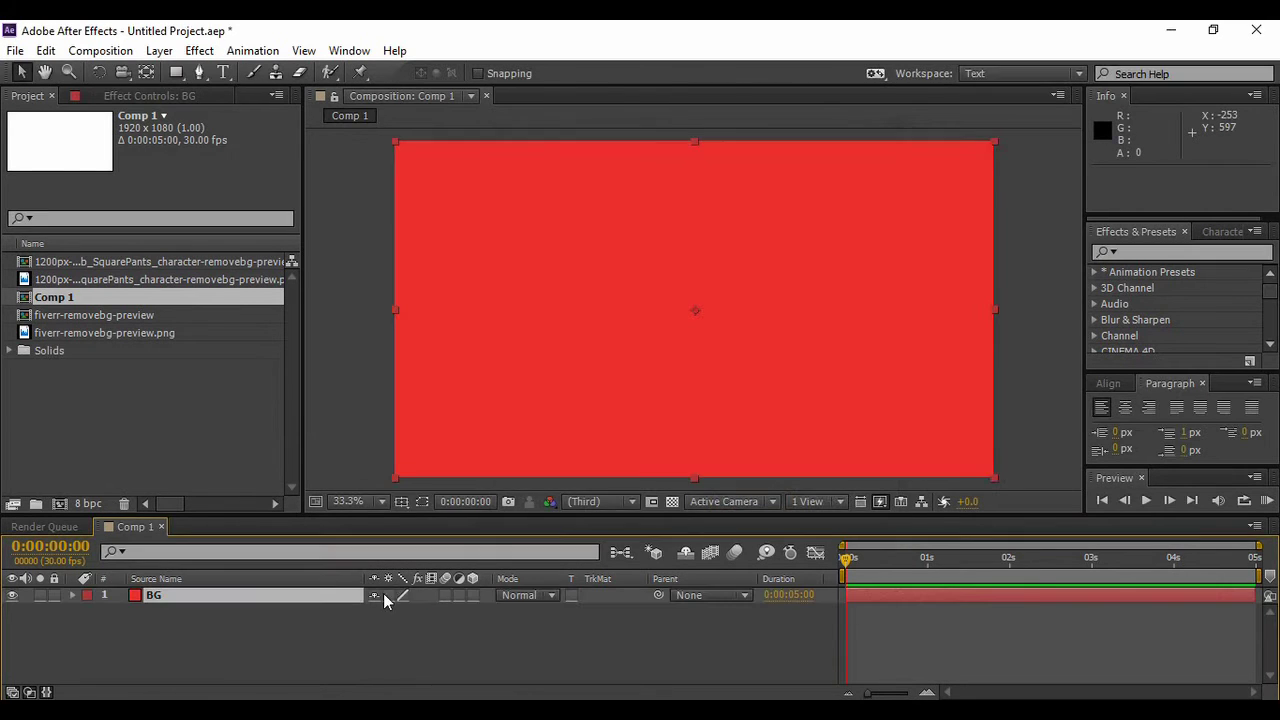
Duplicate the BG layer in Comp 1 and clear the layer selection.
{"action": "left_click", "coordinate": [46, 51]}
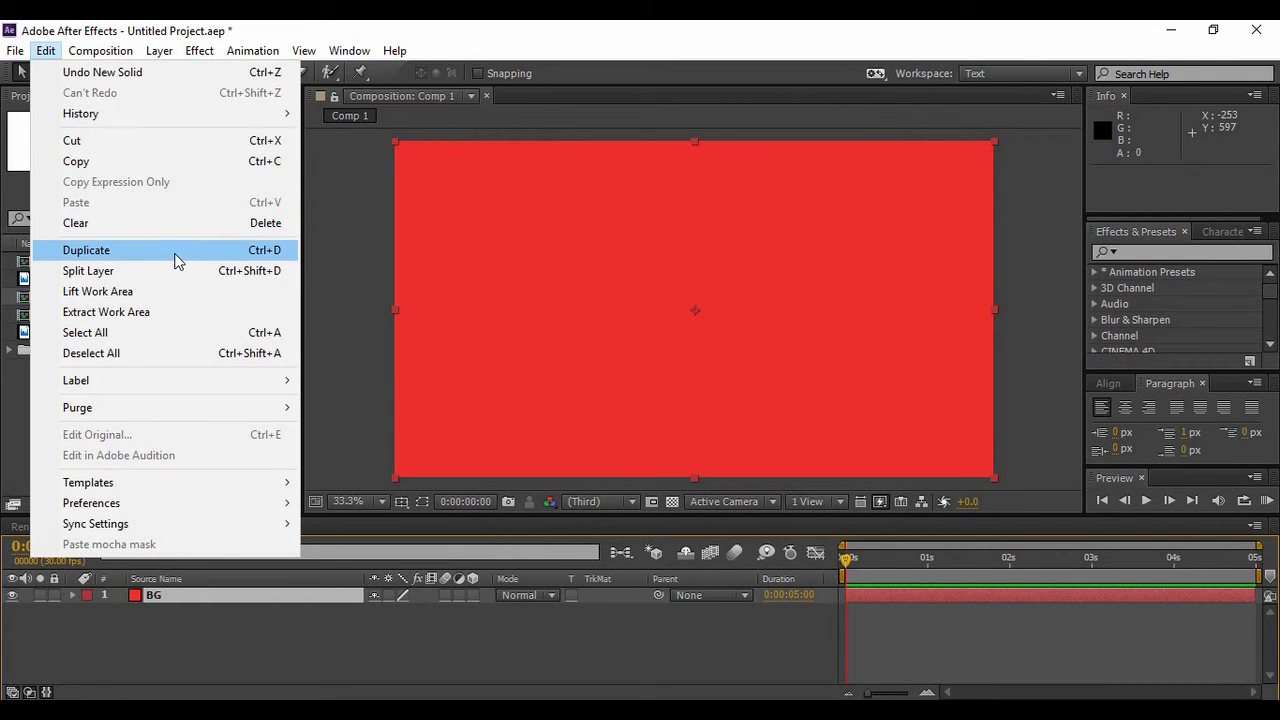
{"action": "left_click", "coordinate": [175, 250]}
{"action": "left_click", "coordinate": [220, 630]}
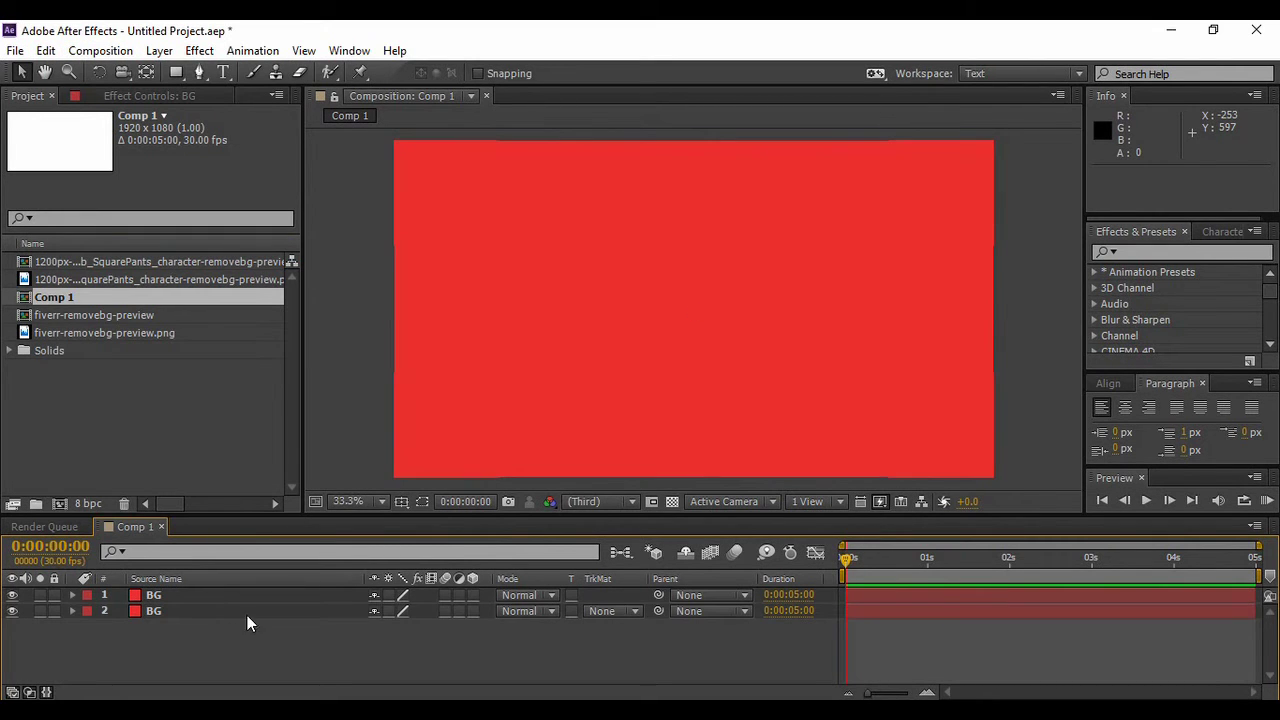
Split the upper BG layer at 0:00:01:00.
{"action": "left_click", "coordinate": [232, 597]}
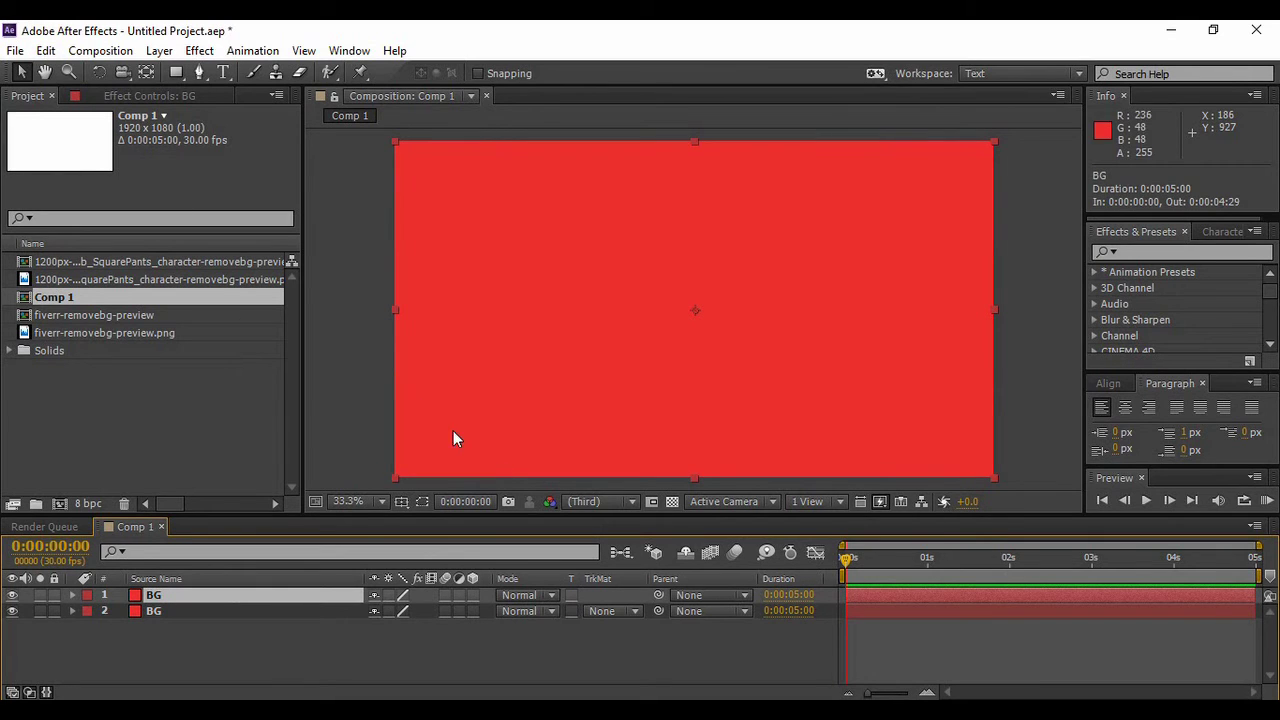
{"action": "left_click", "coordinate": [849, 563]}
{"action": "left_click", "coordinate": [928, 560]}
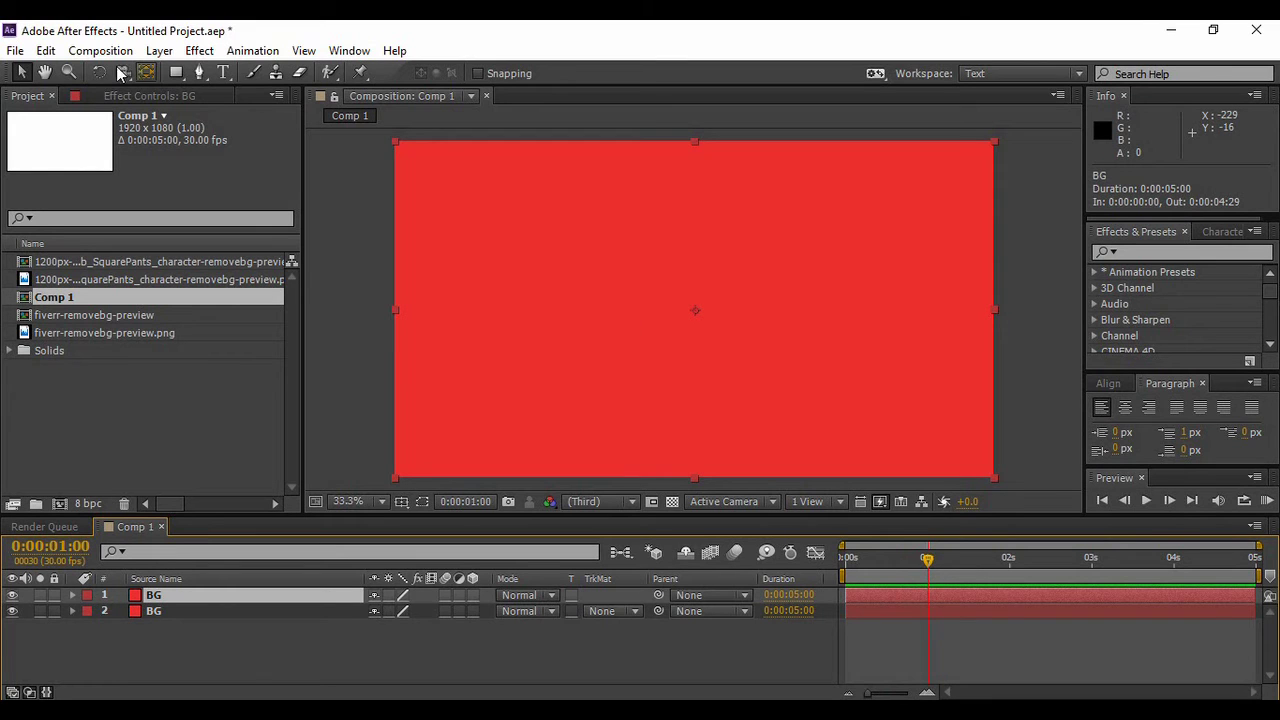
{"action": "left_click", "coordinate": [46, 50]}
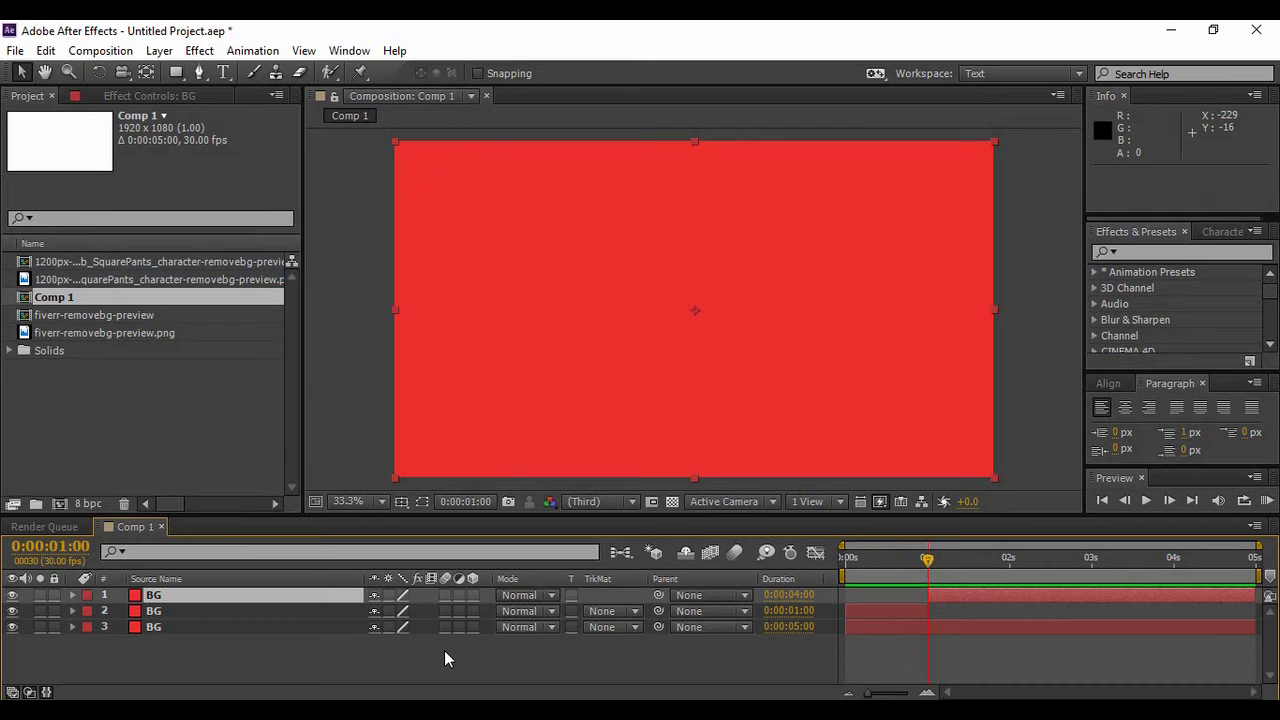
Undo the last extract edit and select all layers of Comp 1.
{"action": "key", "text": "ctrl+z"}
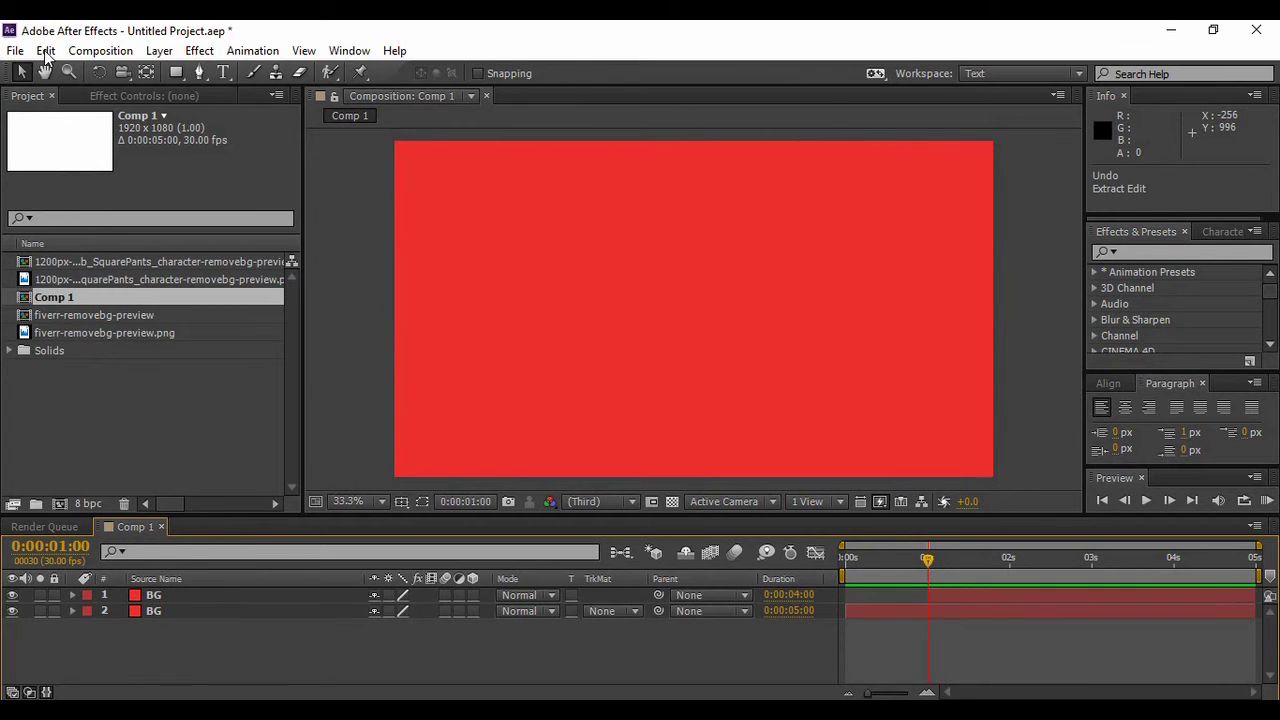
{"action": "left_click", "coordinate": [46, 50]}
{"action": "left_click", "coordinate": [171, 333]}
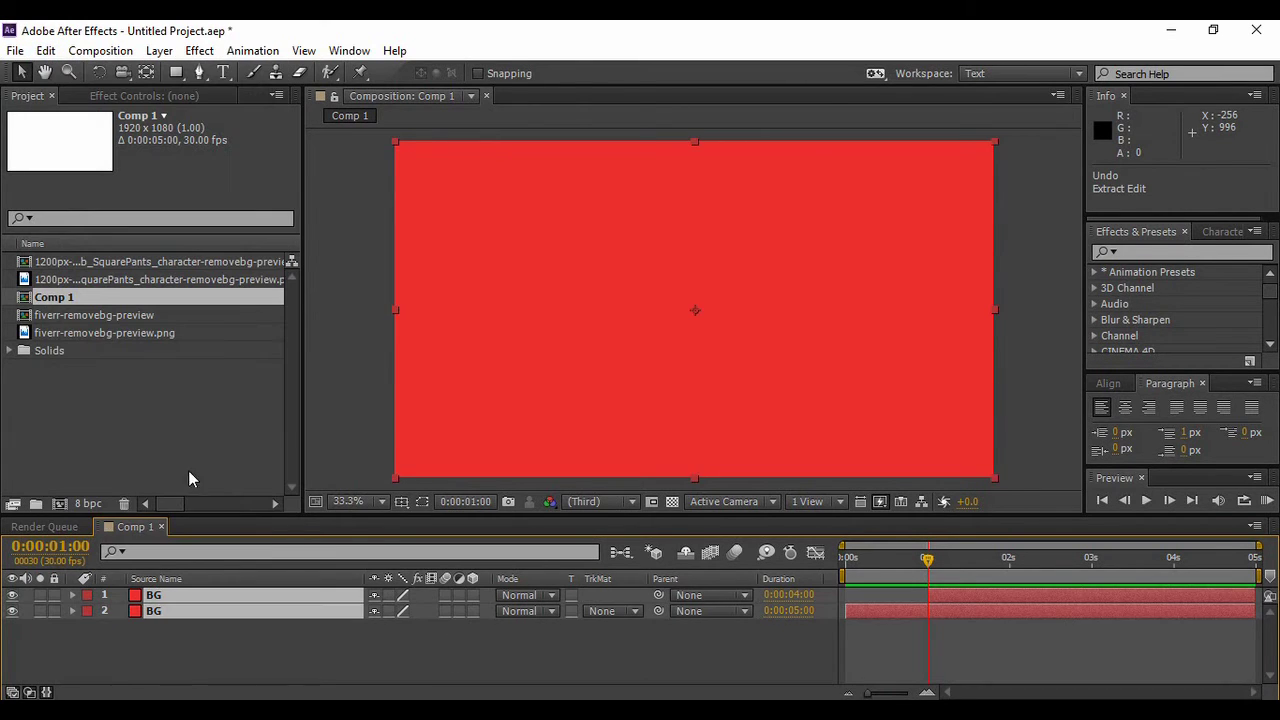
Purge all memory and the disk cache, and confirm deleting the cached files.
{"action": "left_click", "coordinate": [46, 50]}
{"action": "mouse_move", "coordinate": [167, 416]}
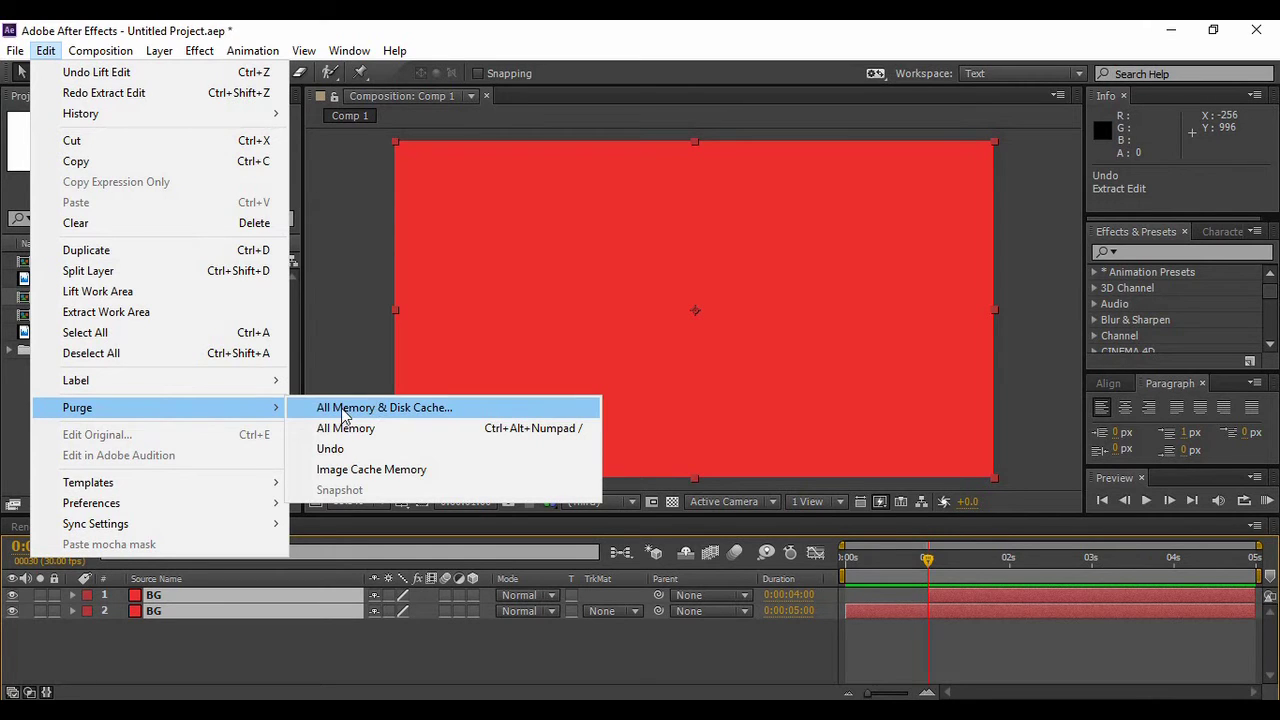
{"action": "left_click", "coordinate": [451, 407]}
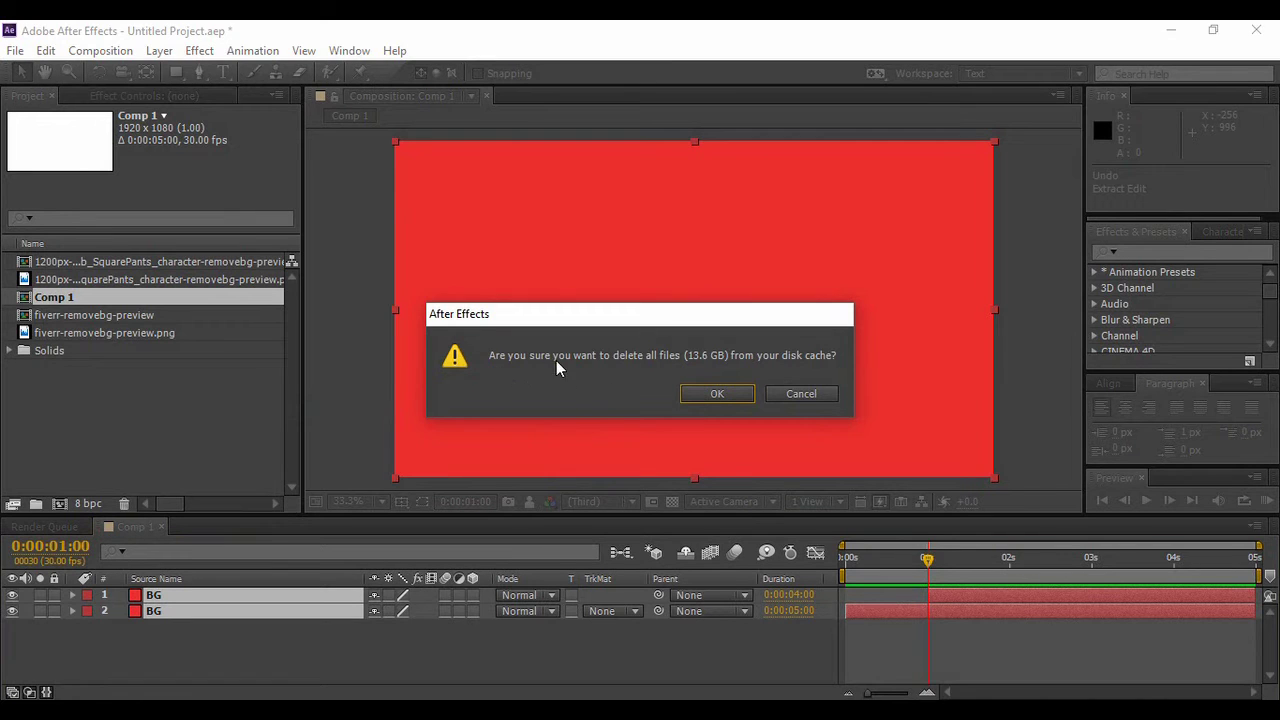
{"action": "left_click", "coordinate": [700, 394]}
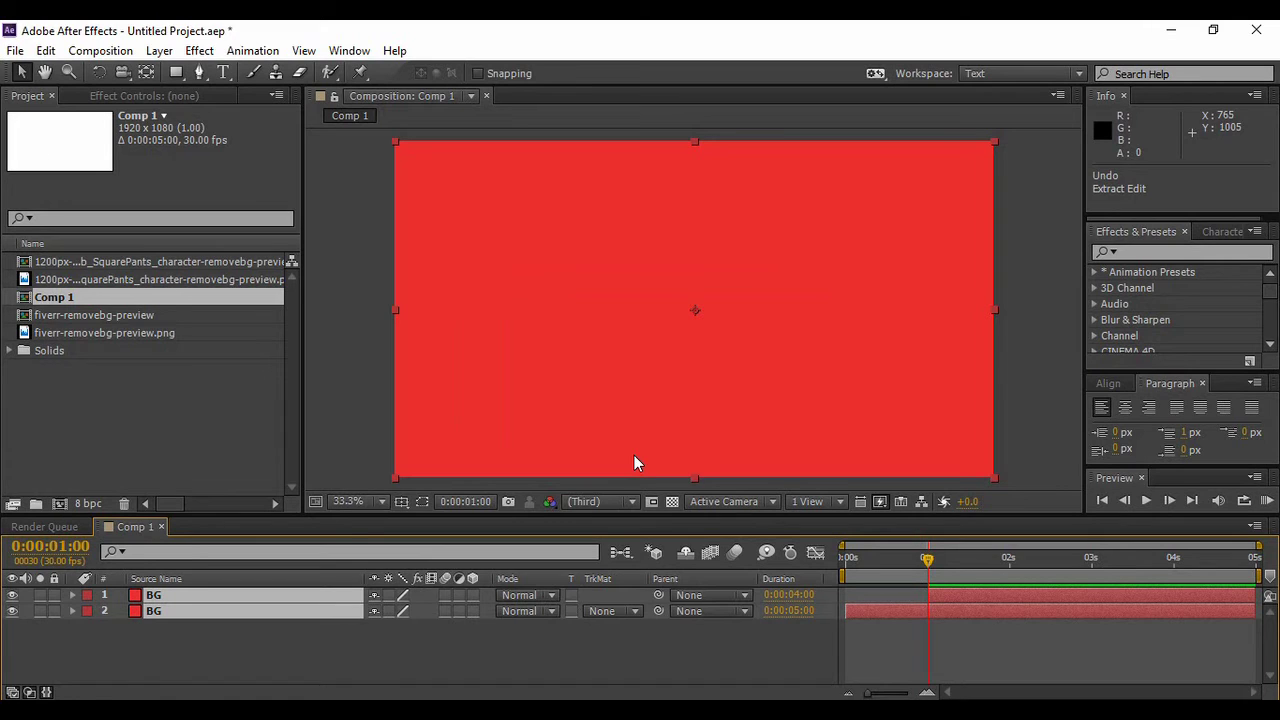
Create a new 1920 x 1080, 30 fps, five-second composition with its aspect ratio locked to 16:9.
{"action": "left_click", "coordinate": [387, 653]}
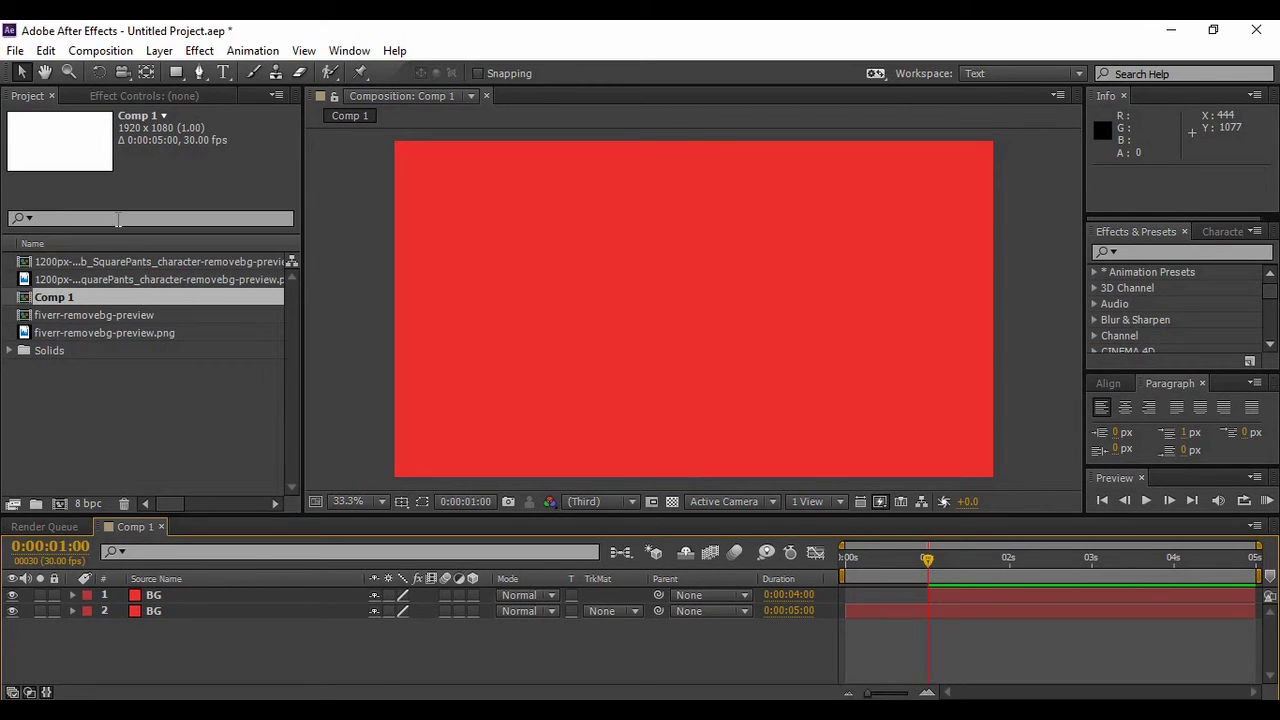
{"action": "left_click", "coordinate": [101, 51]}
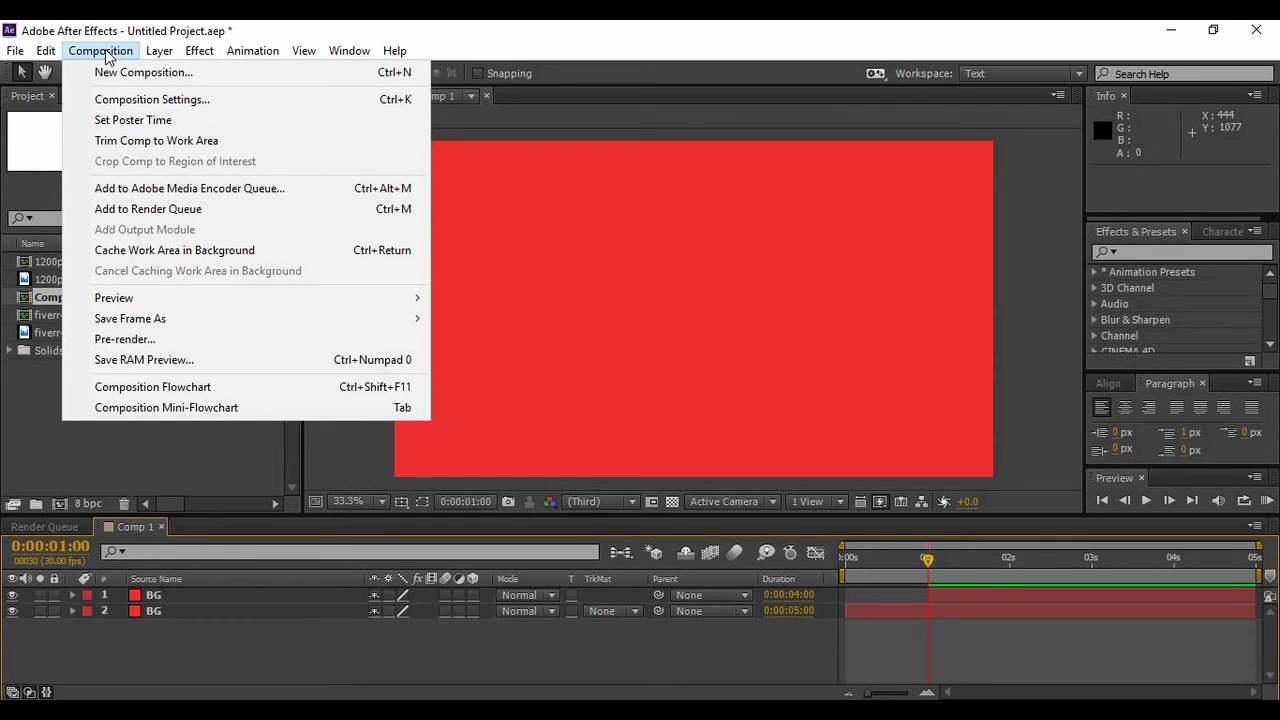
{"action": "left_click", "coordinate": [155, 75]}
{"action": "left_click_drag", "start_coordinate": [514, 133], "coordinate": [580, 95]}
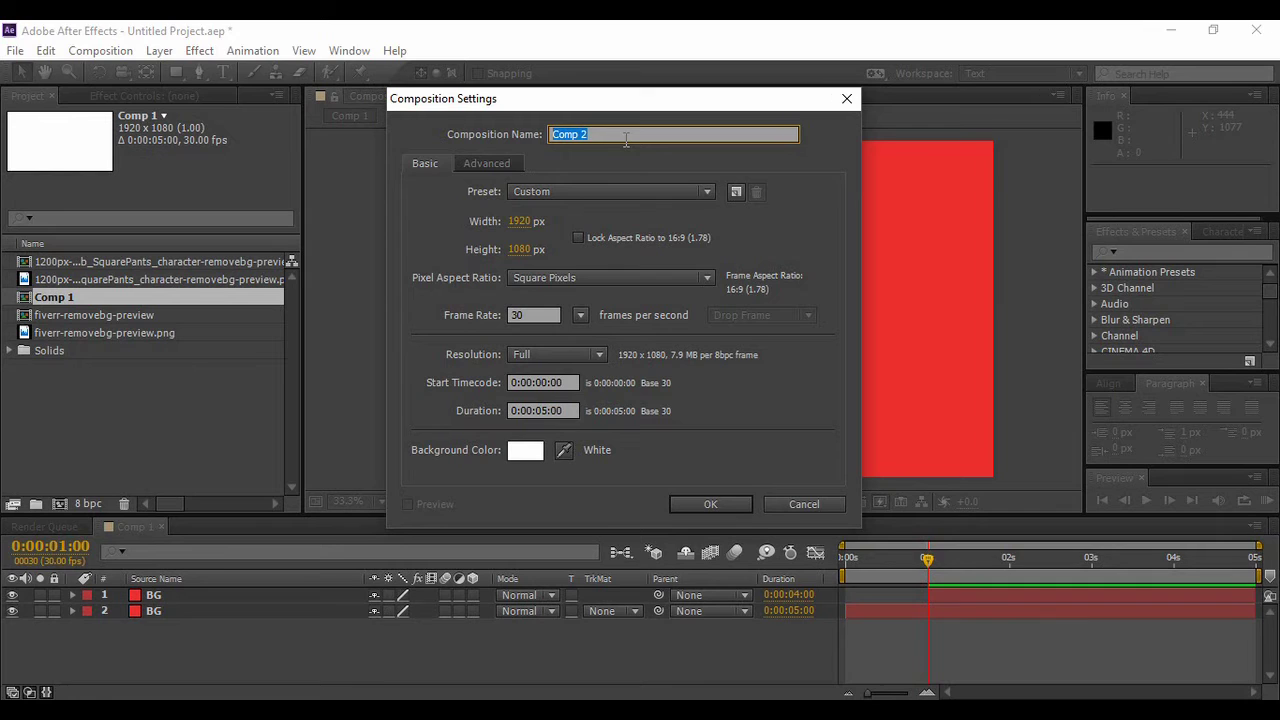
{"action": "left_click", "coordinate": [561, 188]}
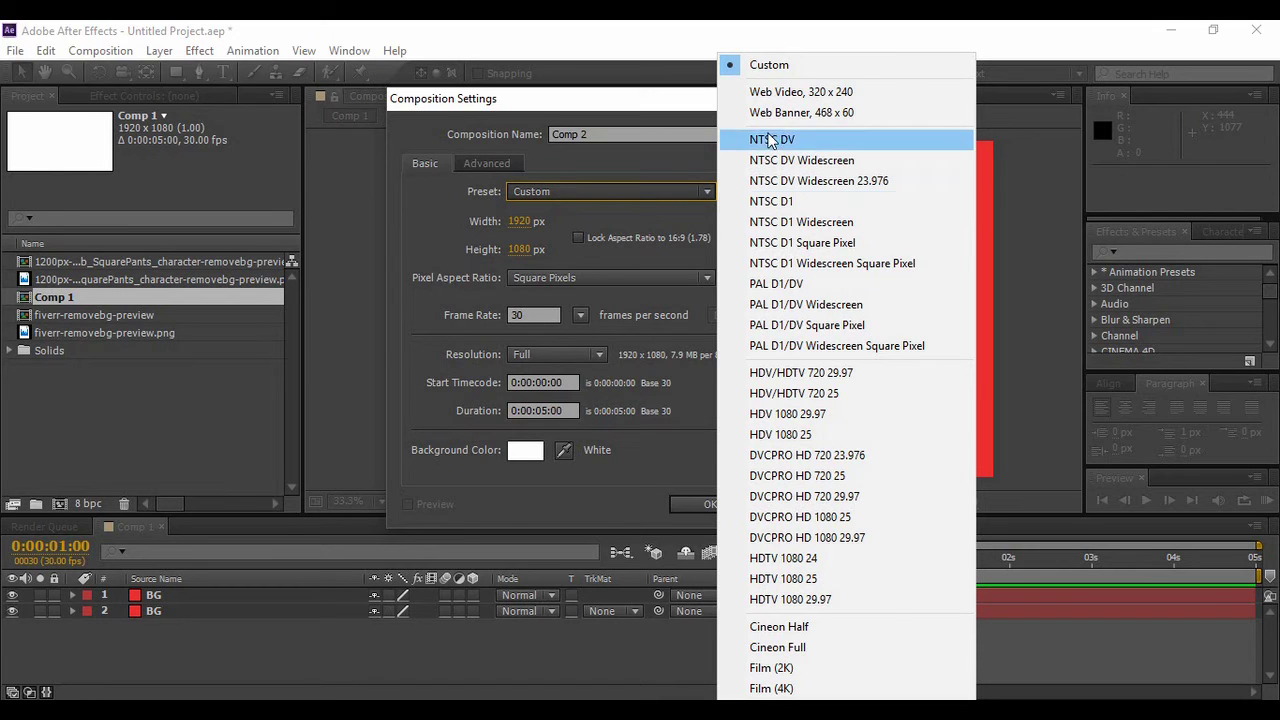
{"action": "left_click", "coordinate": [603, 193]}
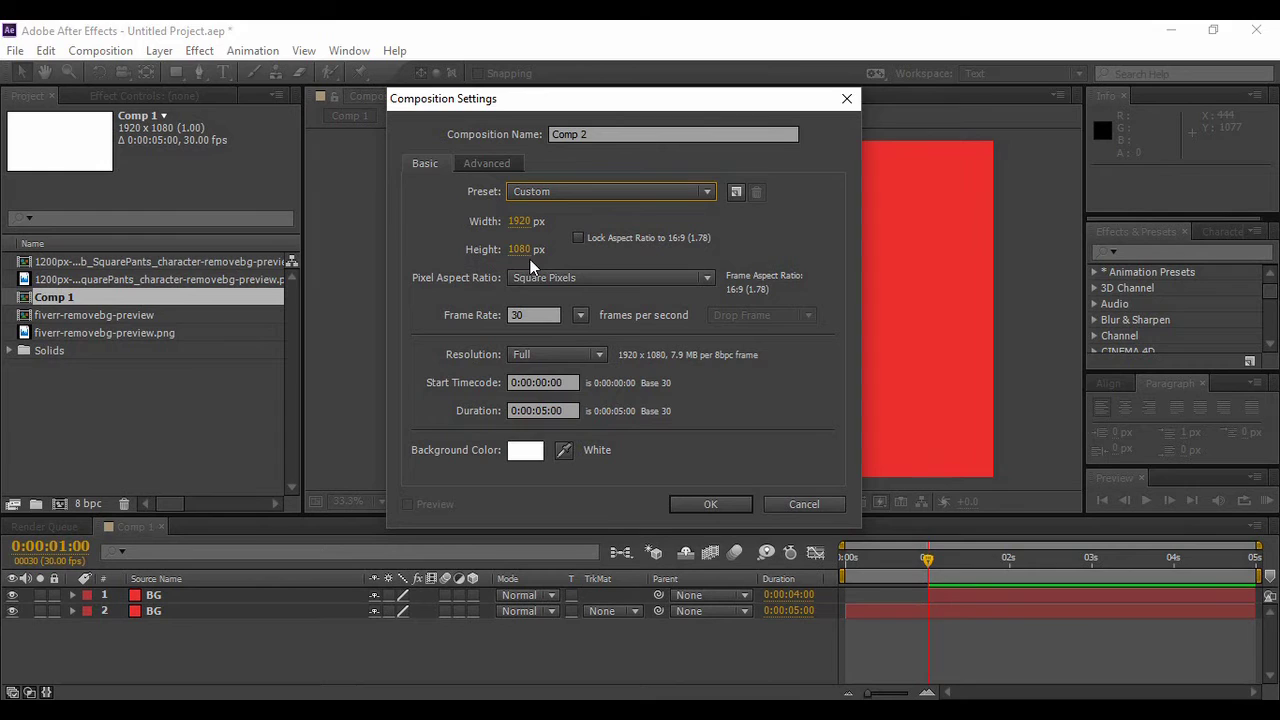
{"action": "left_click", "coordinate": [579, 238]}
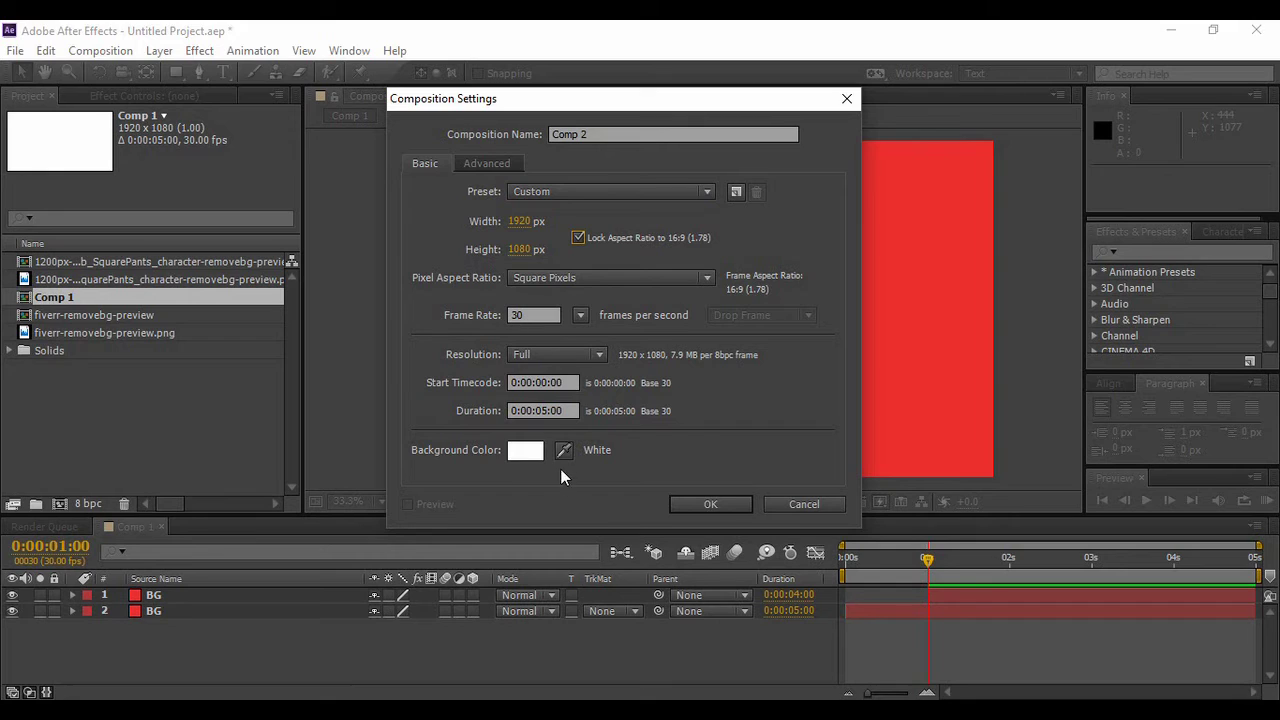
{"action": "left_click", "coordinate": [549, 382]}
{"action": "left_click", "coordinate": [711, 505]}
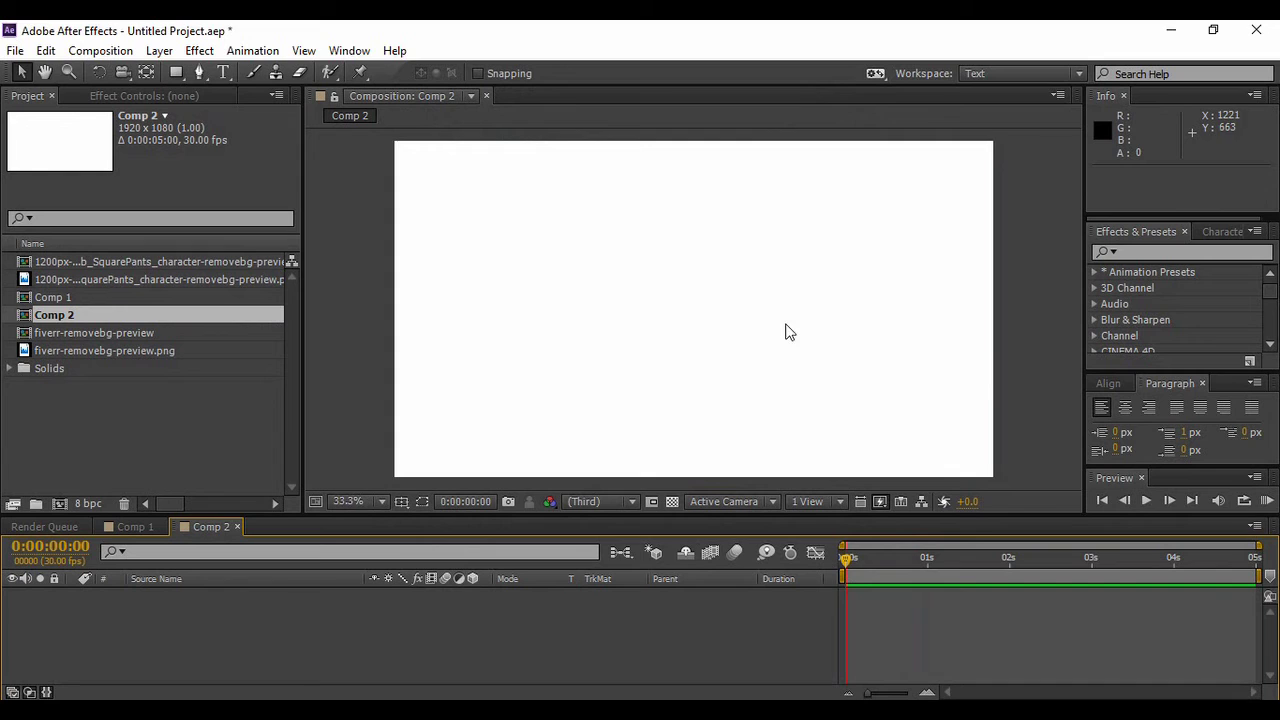
Return to Comp 1 and review its composition settings without changing them.
{"action": "left_click", "coordinate": [129, 526]}
{"action": "left_click", "coordinate": [100, 50]}
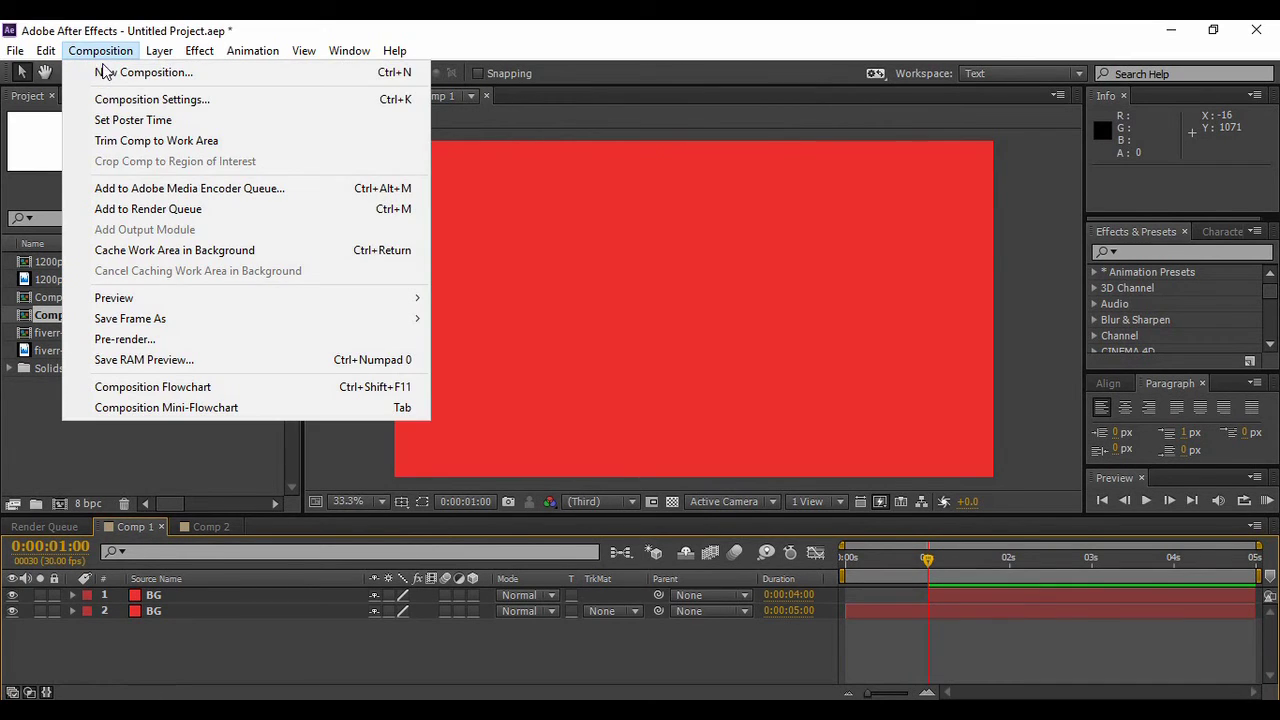
{"action": "left_click", "coordinate": [119, 102]}
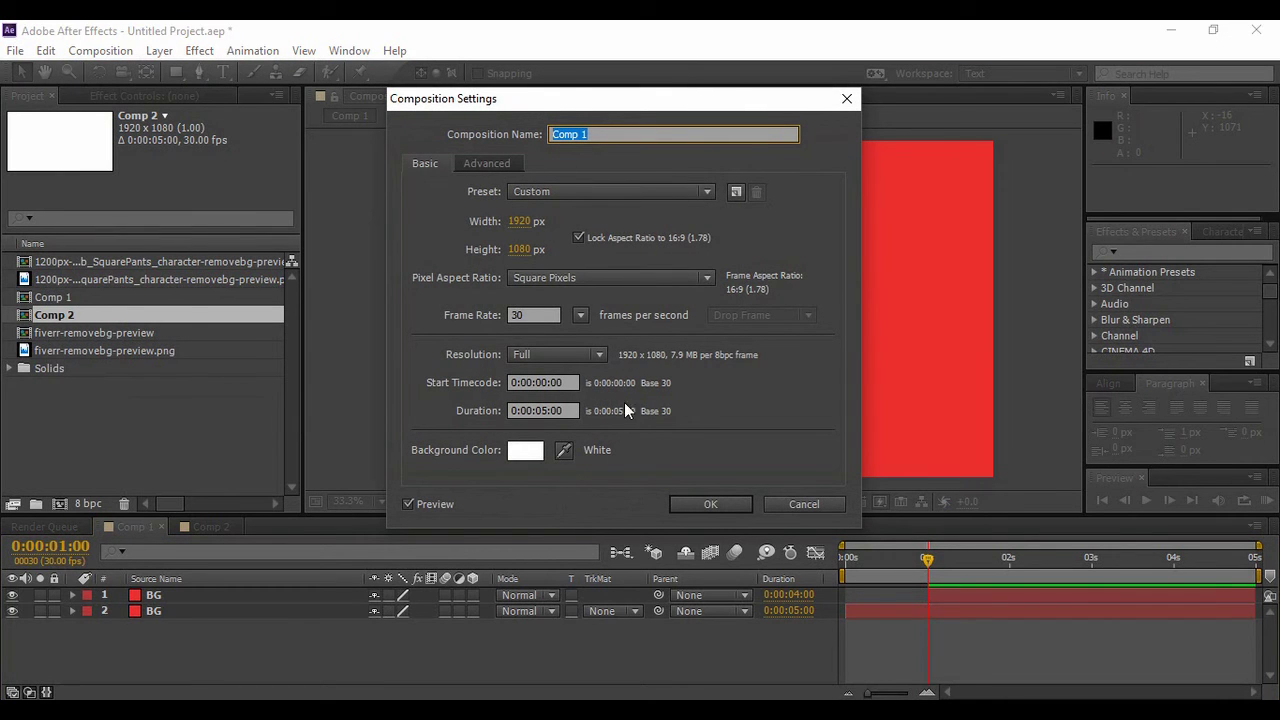
{"action": "left_click", "coordinate": [852, 105]}
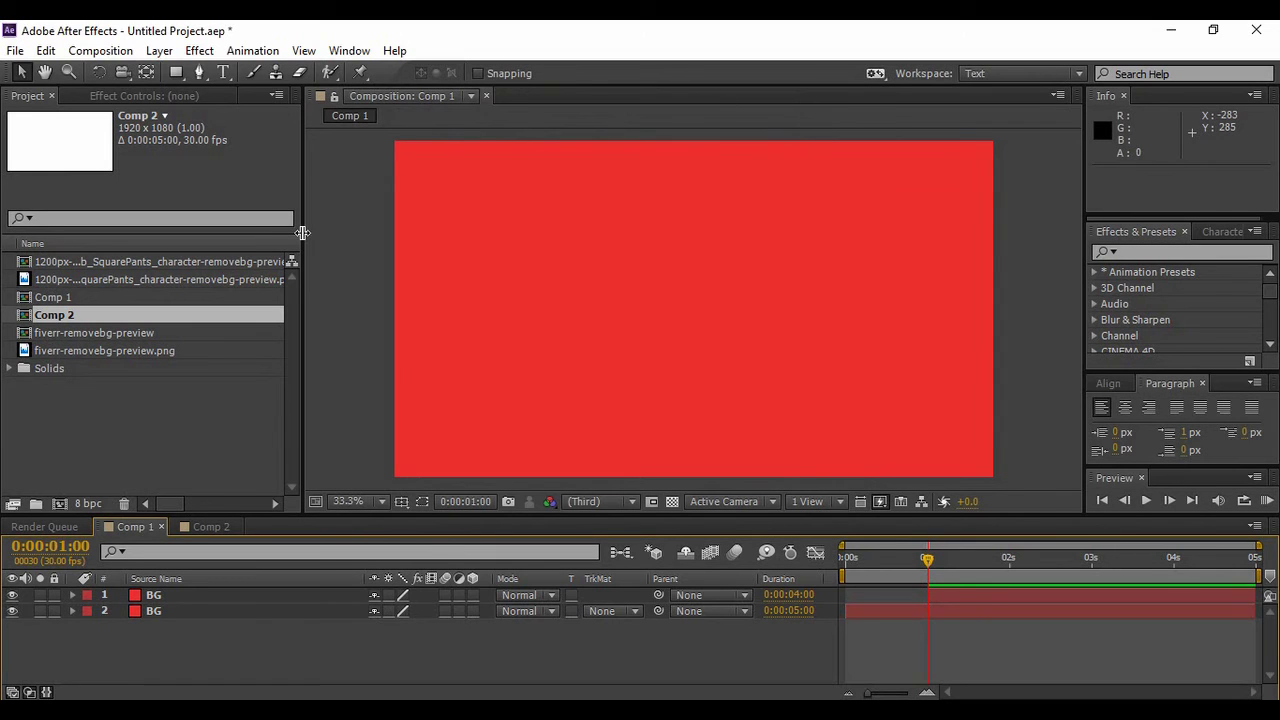
{"action": "left_click", "coordinate": [108, 50]}
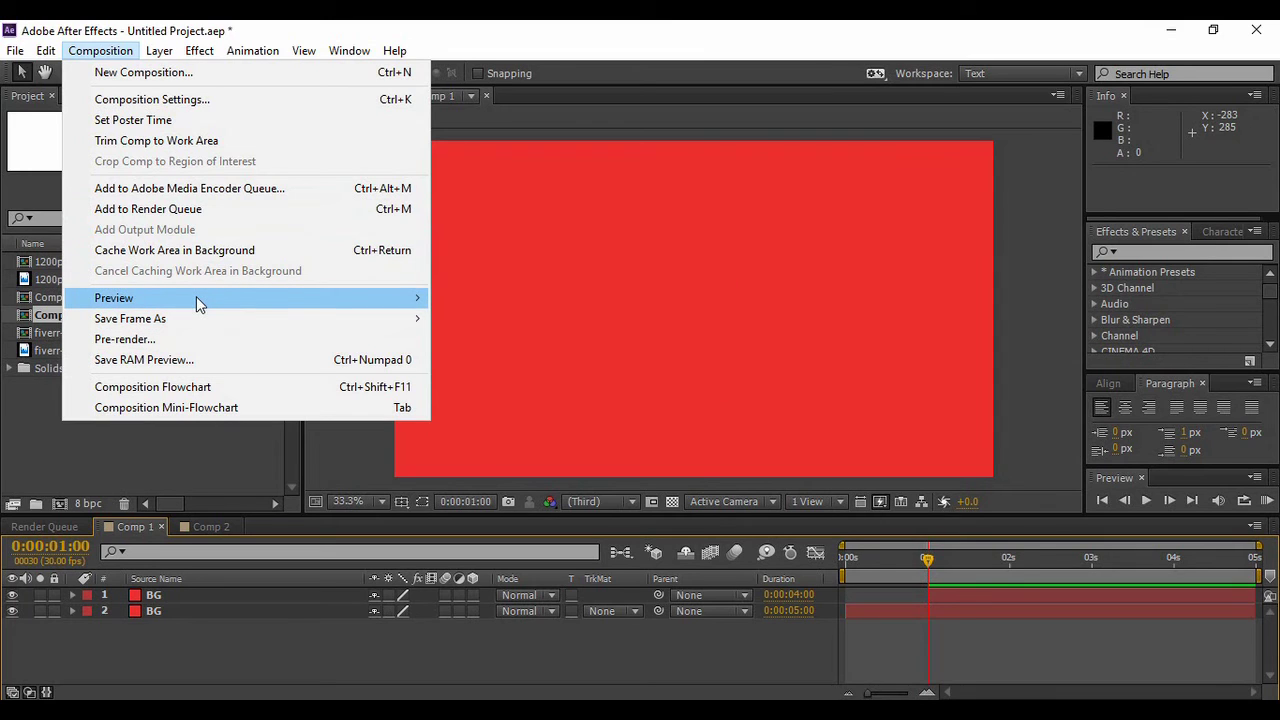
{"action": "mouse_move", "coordinate": [197, 303]}
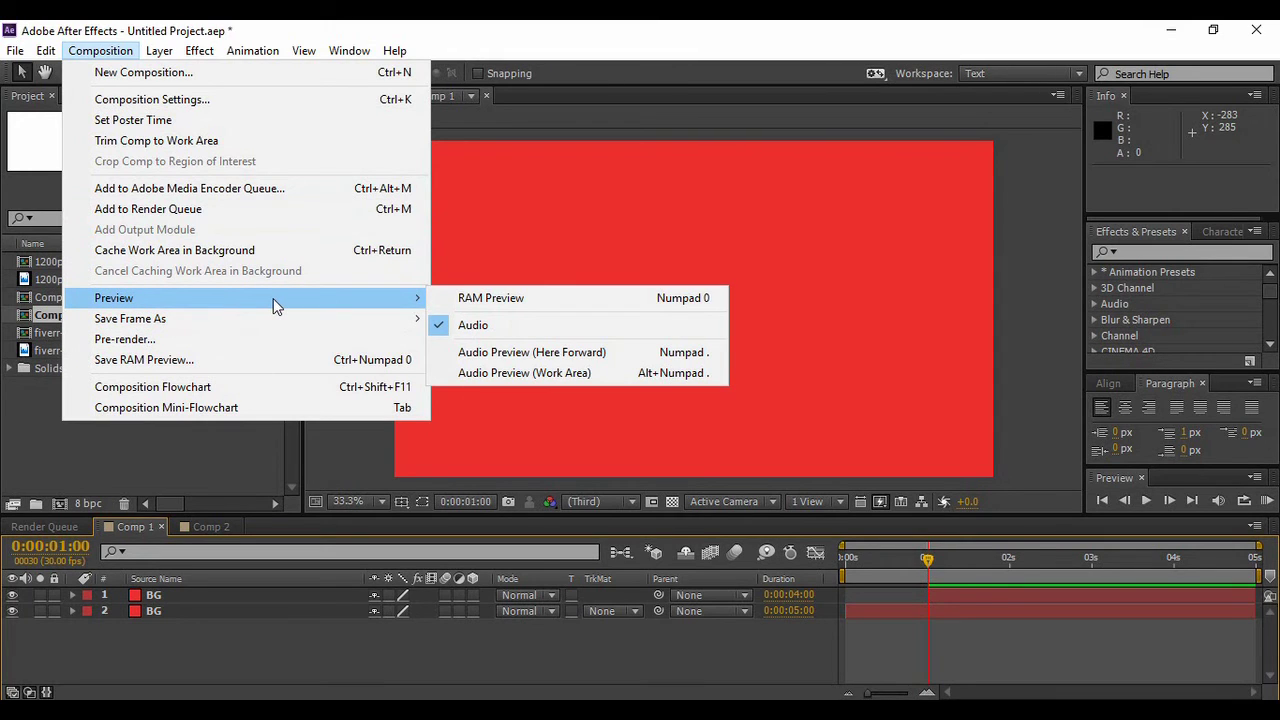
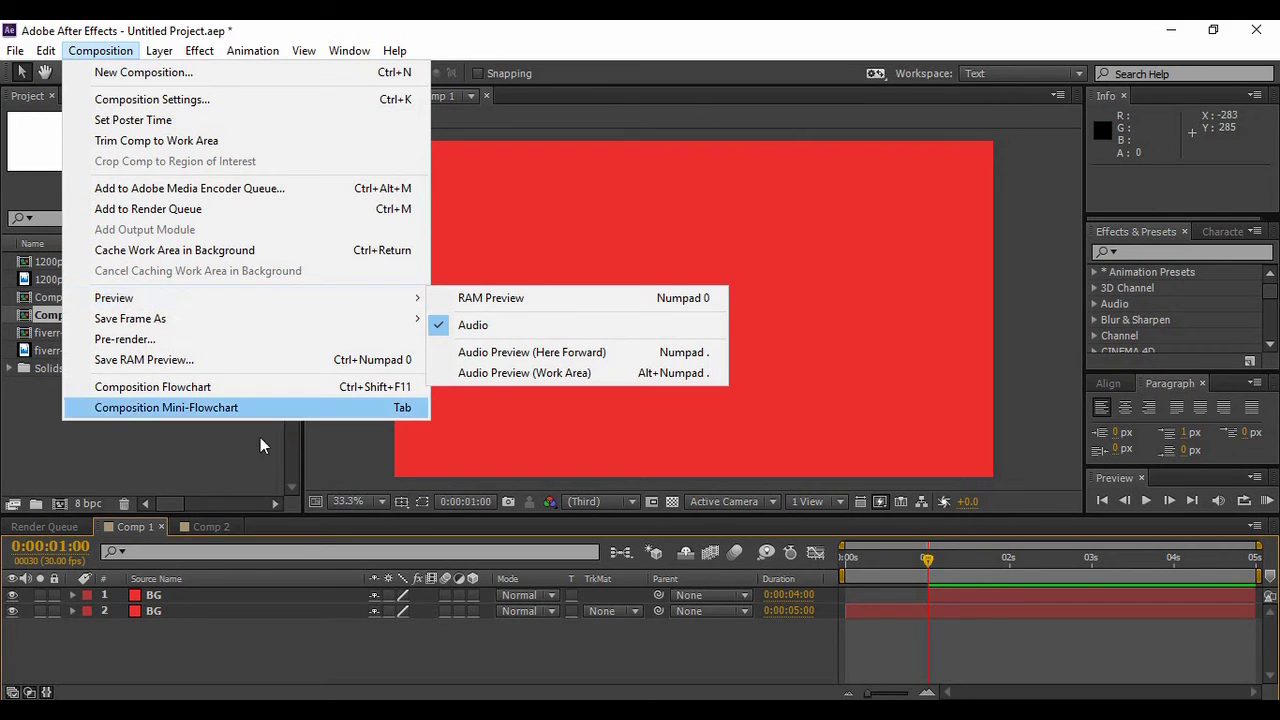
{"action": "left_click", "coordinate": [251, 630]}
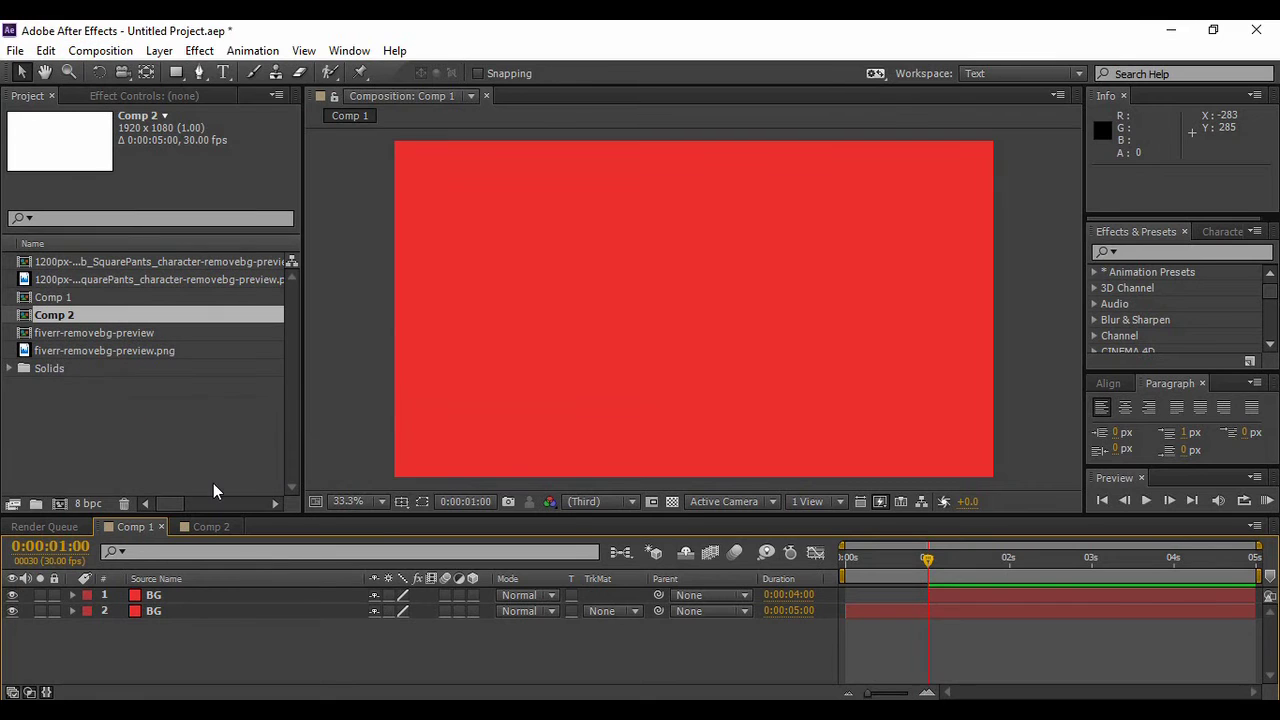
{"action": "left_click", "coordinate": [159, 50]}
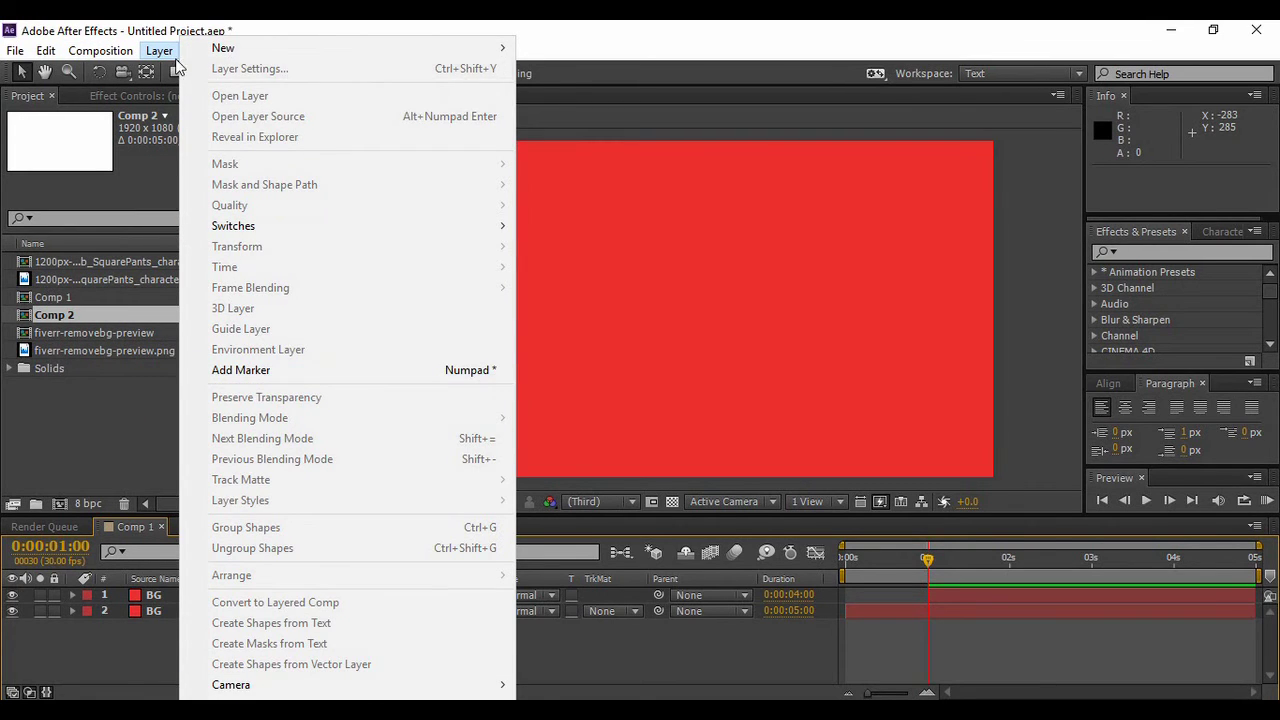
Try a darker red for the lower BG layer of Comp 1 in its solid settings, and discard the change.
{"action": "mouse_move", "coordinate": [230, 47]}
{"action": "left_click", "coordinate": [133, 613]}
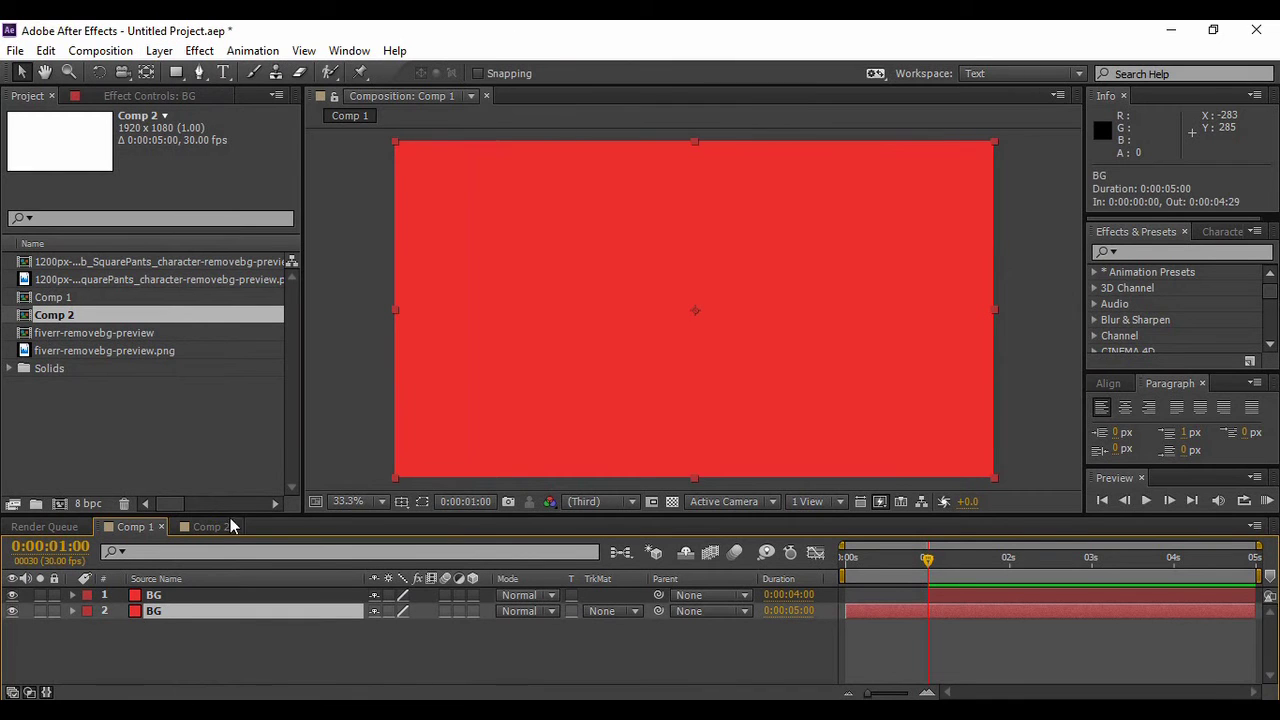
{"action": "left_click", "coordinate": [160, 51]}
{"action": "left_click", "coordinate": [285, 69]}
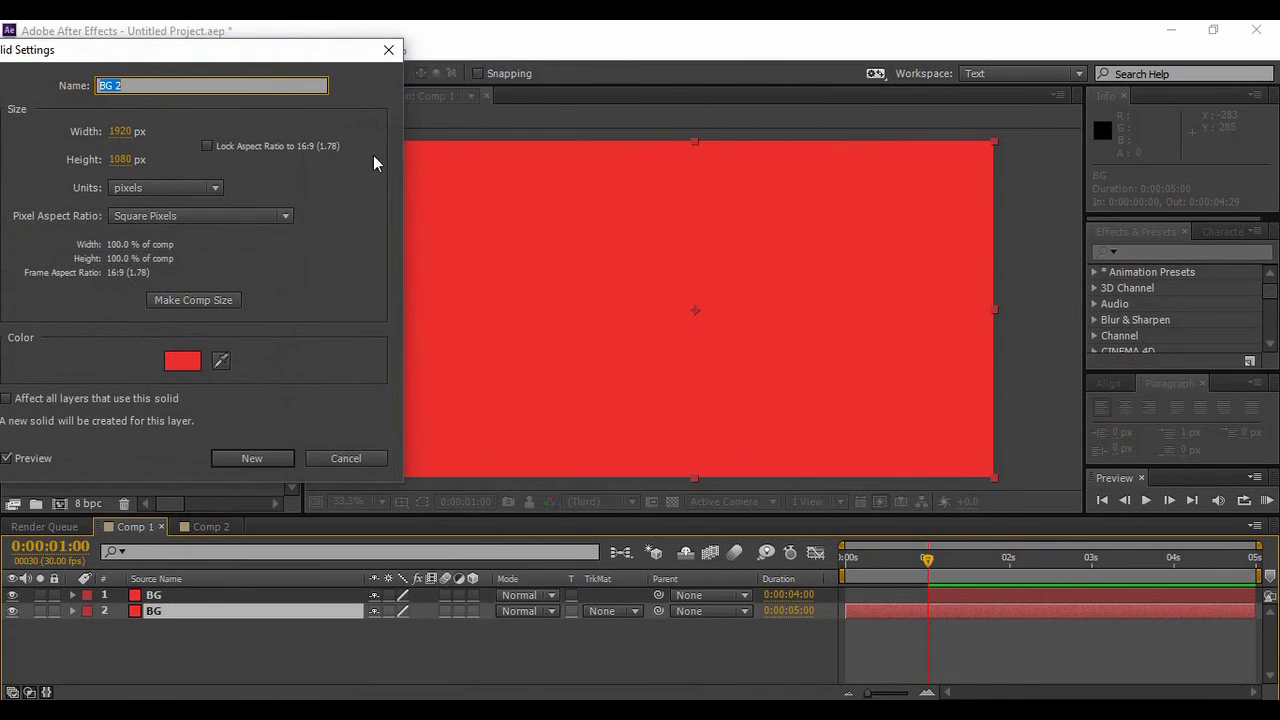
{"action": "left_click_drag", "start_coordinate": [195, 50], "coordinate": [576, 79]}
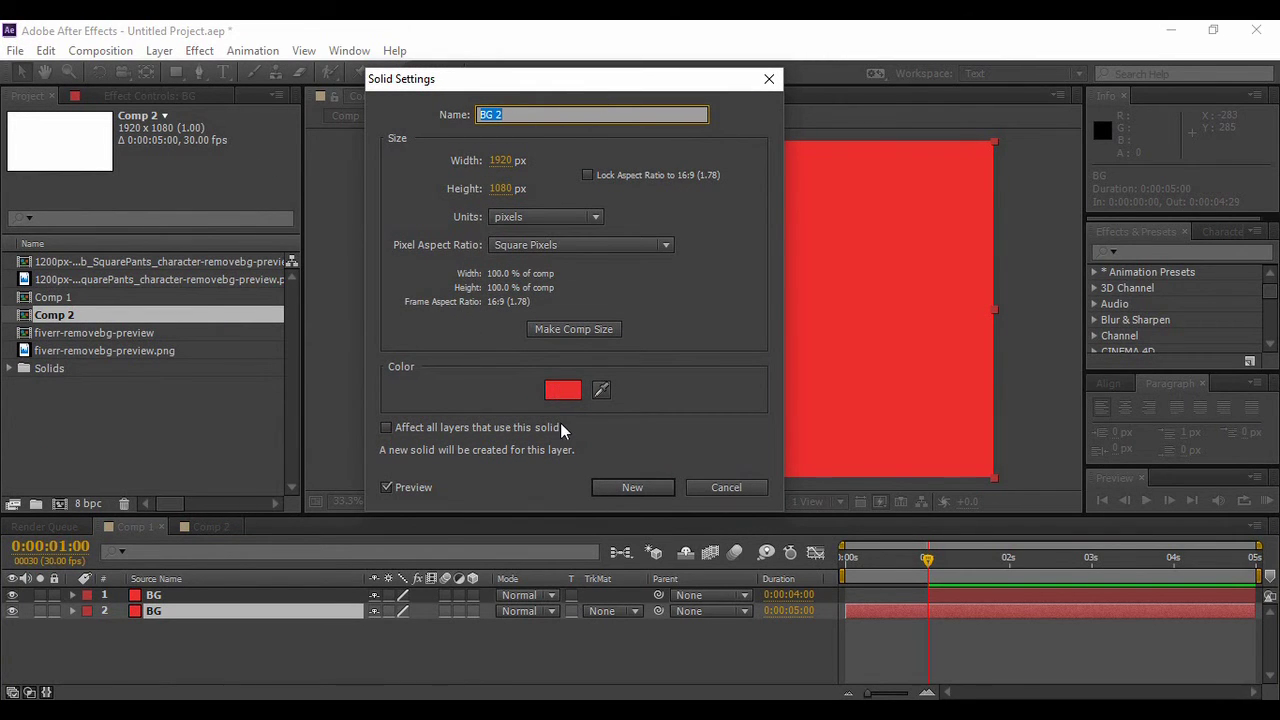
{"action": "left_click", "coordinate": [563, 391]}
{"action": "left_click", "coordinate": [947, 203]}
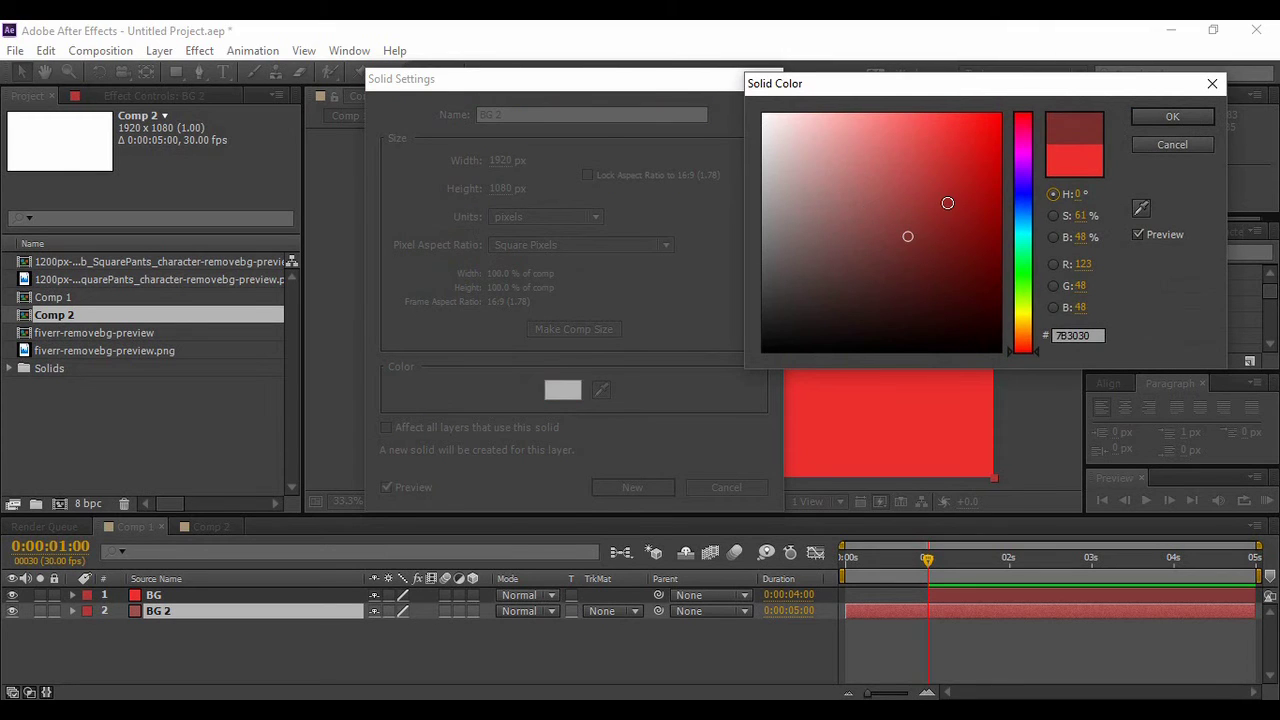
{"action": "left_click", "coordinate": [1178, 116]}
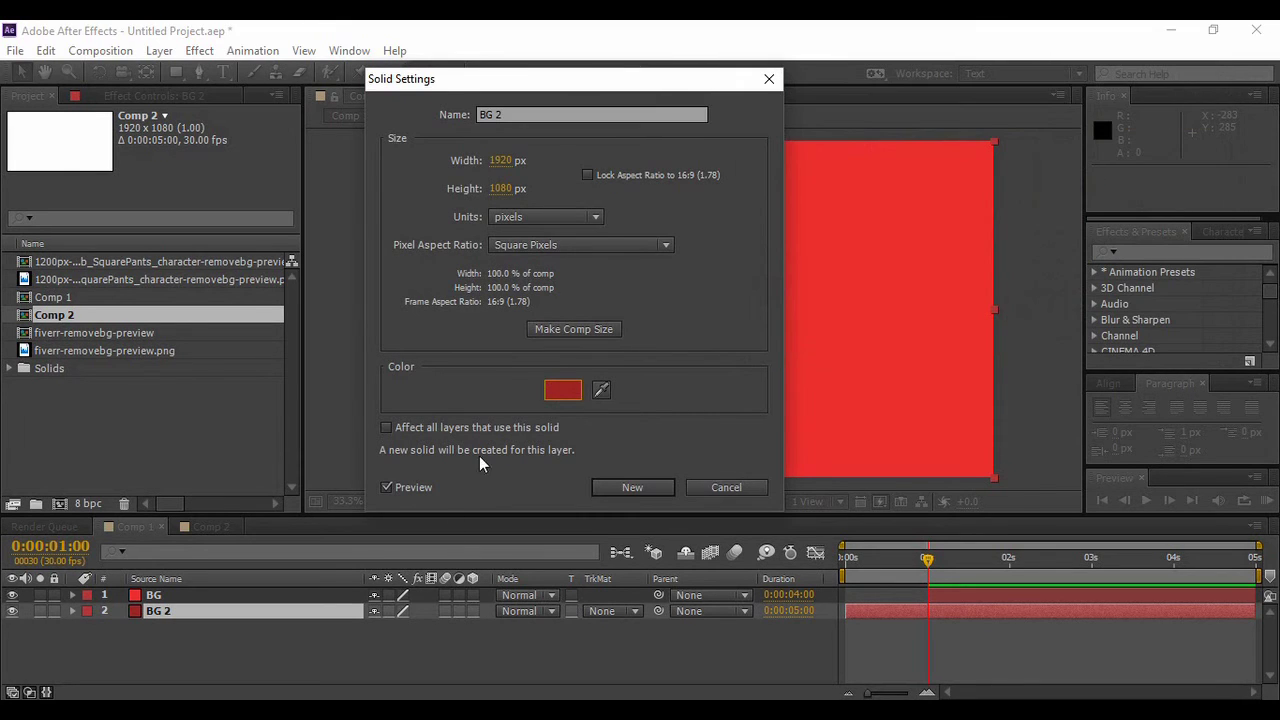
{"action": "left_click", "coordinate": [705, 488]}
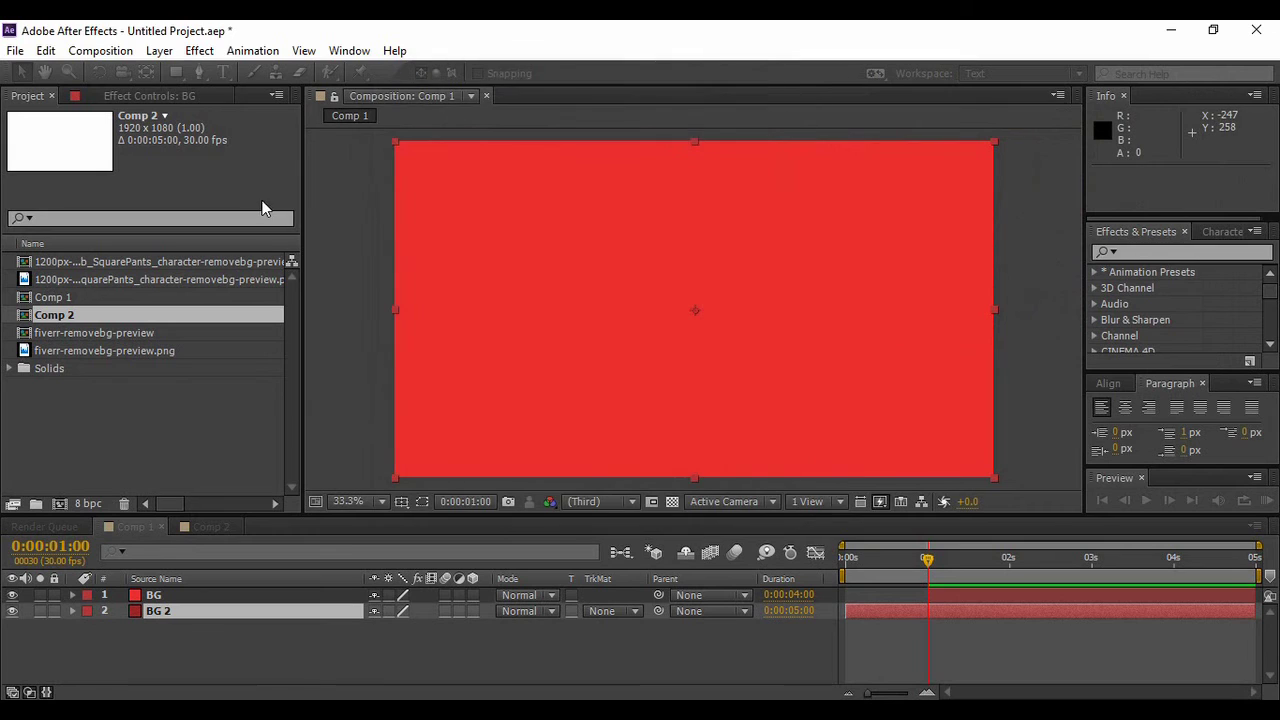
Pre-compose the lower BG layer of Comp 1, moving all attributes into the new composition.
{"action": "left_click", "coordinate": [160, 52]}
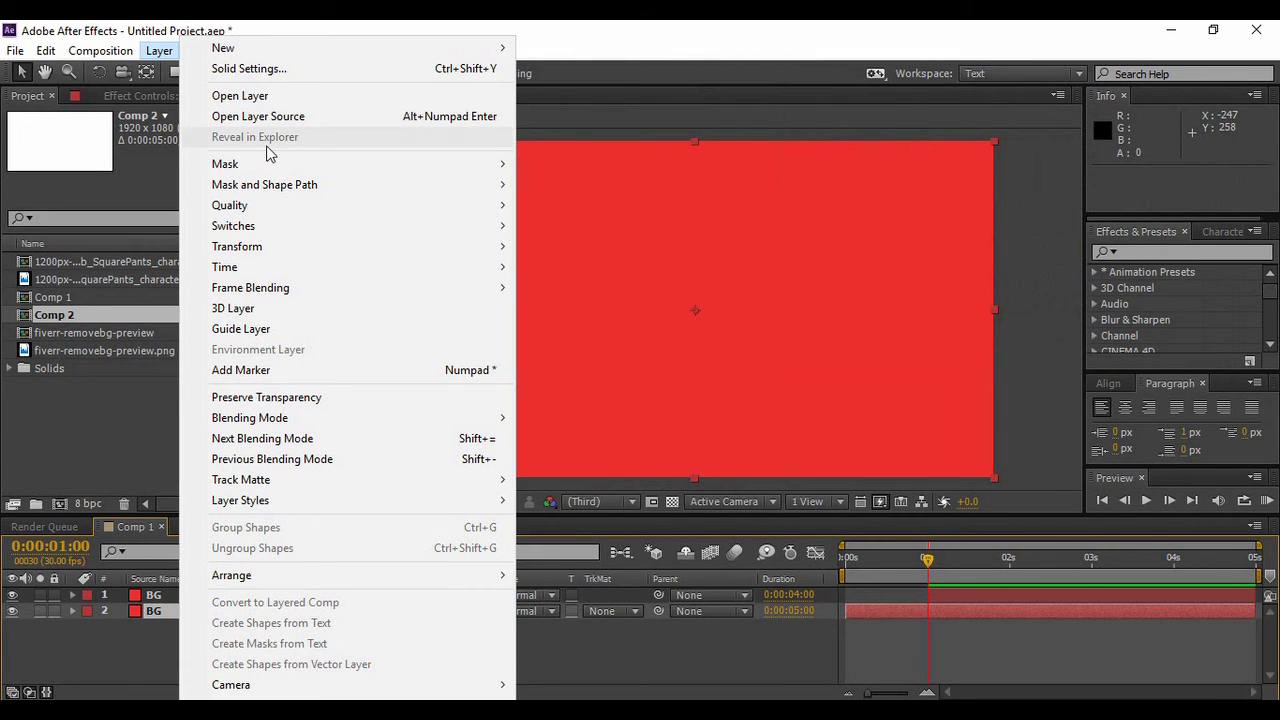
{"action": "mouse_move", "coordinate": [235, 165]}
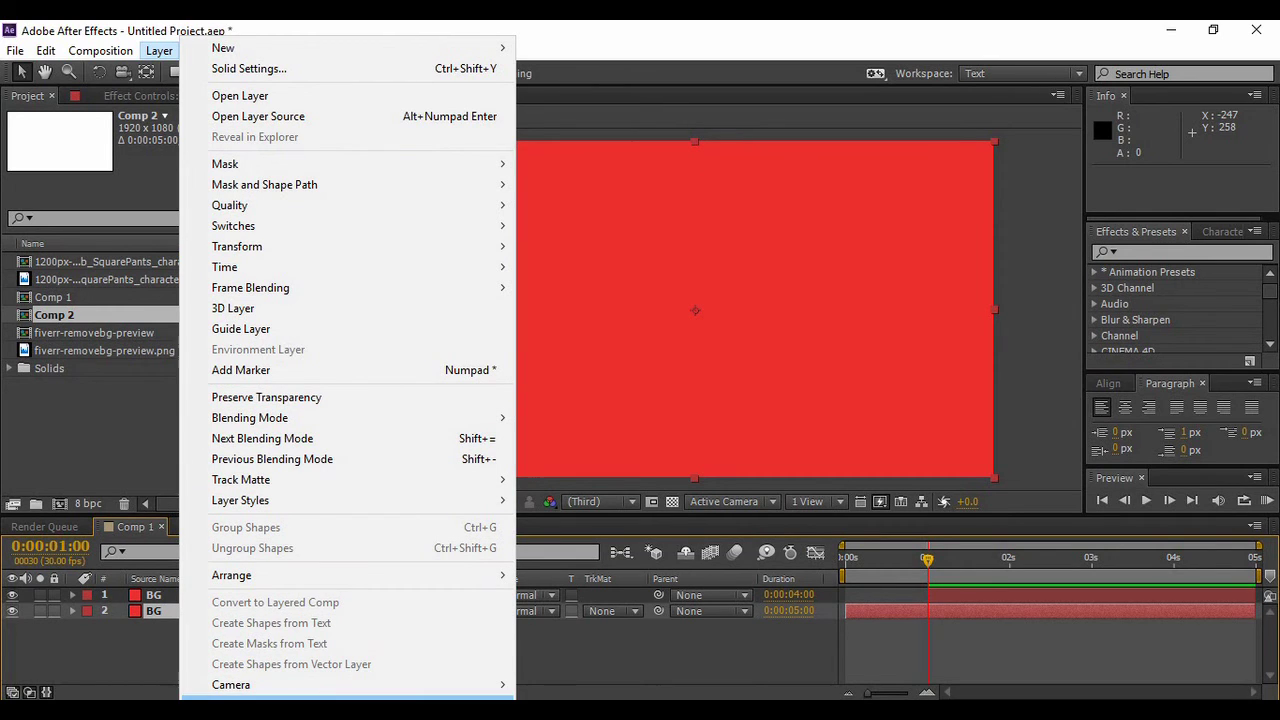
{"action": "key", "text": "ctrl+shift+c"}
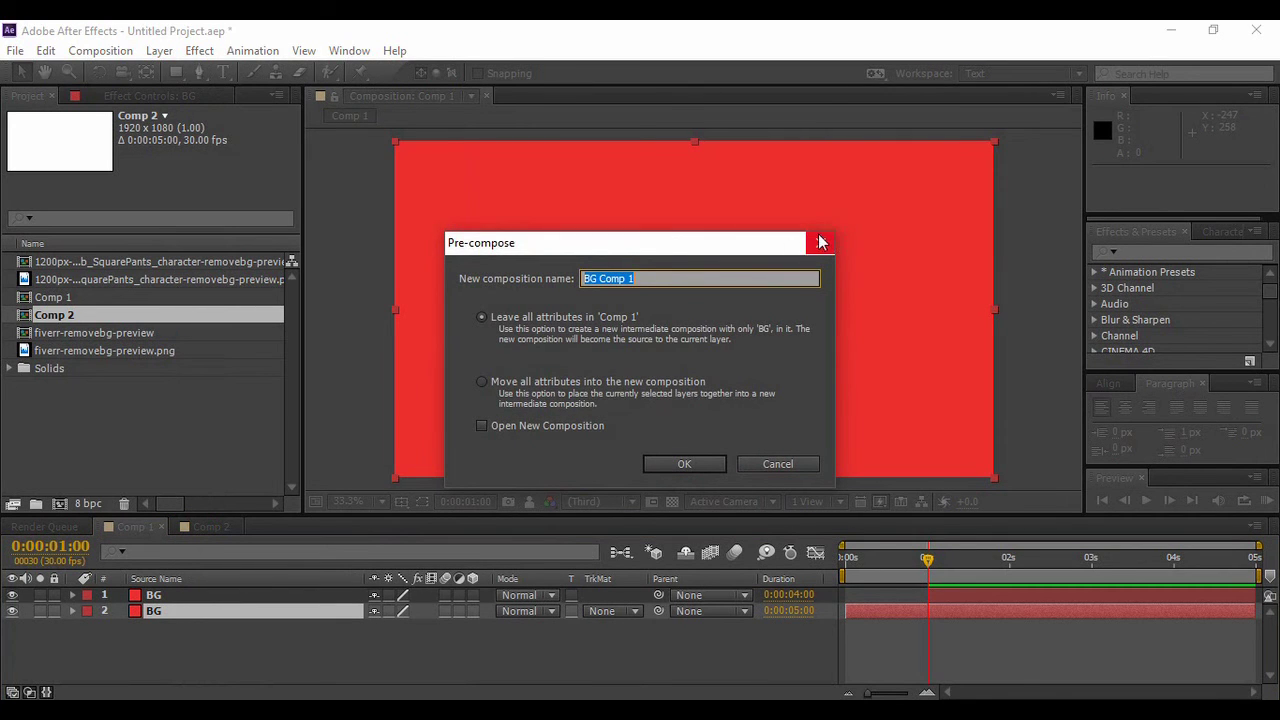
{"action": "left_click", "coordinate": [490, 389]}
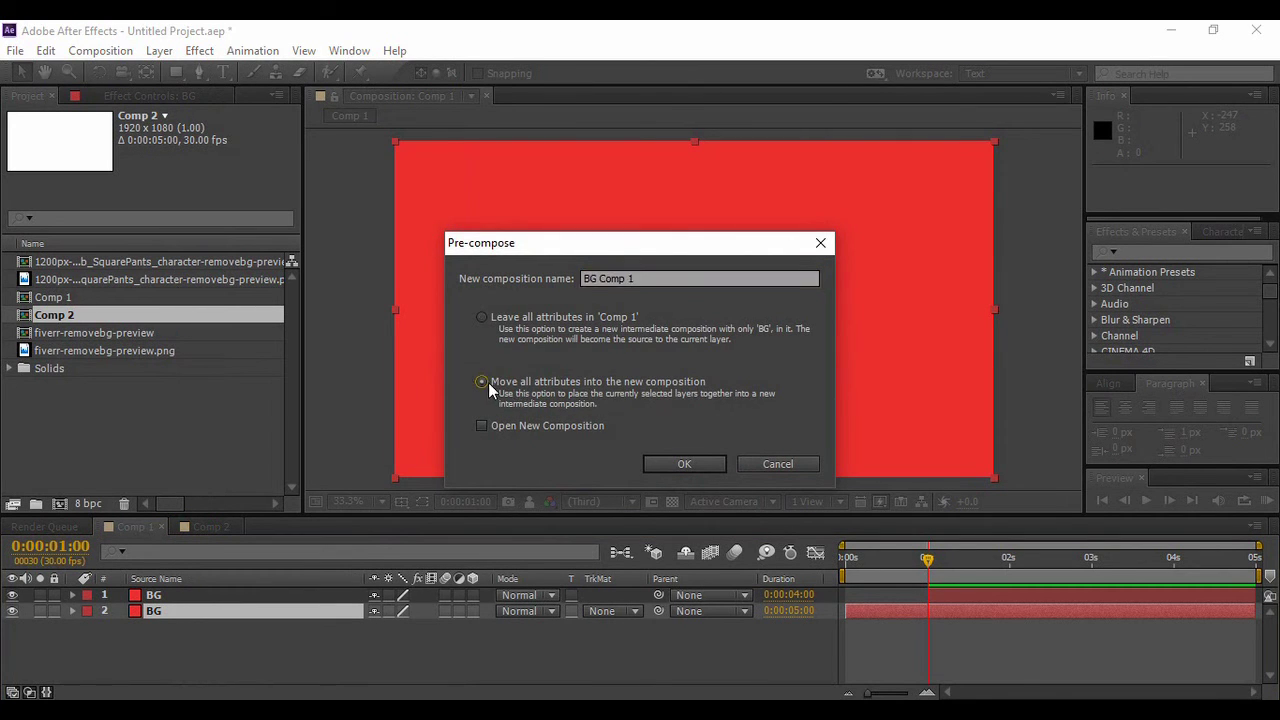
{"action": "left_click", "coordinate": [686, 466]}
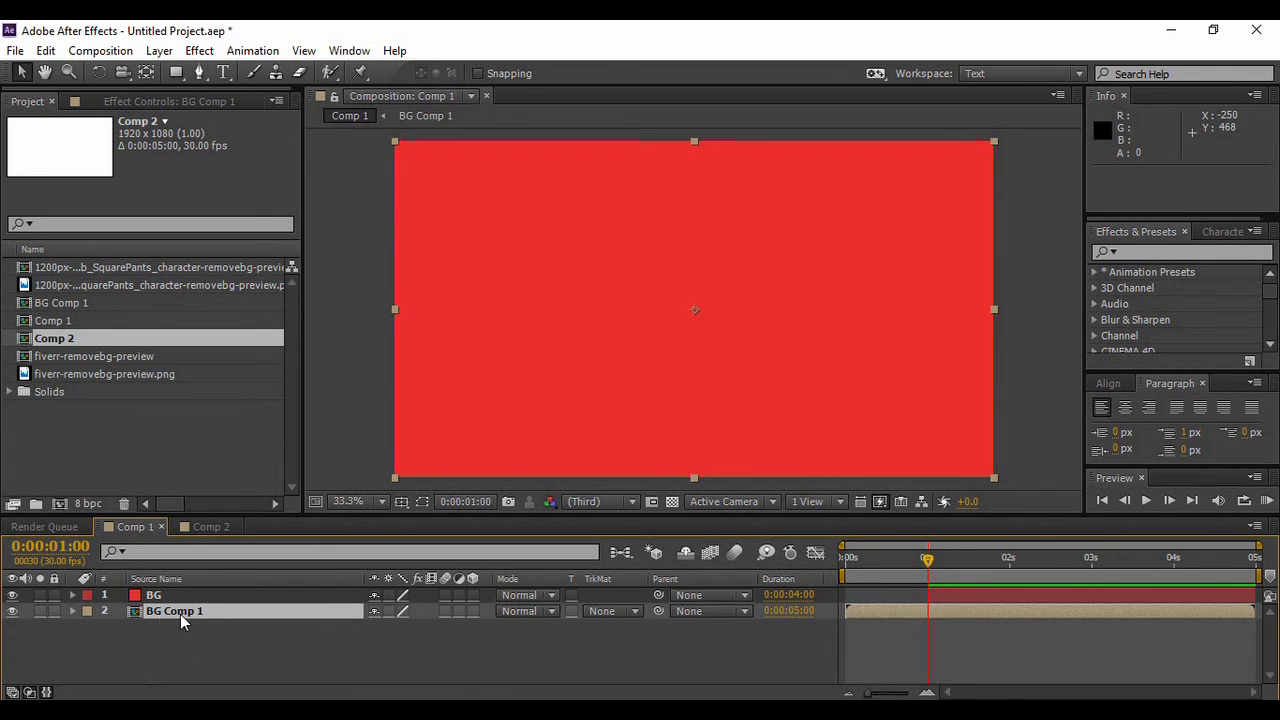
{"action": "left_click", "coordinate": [175, 597]}
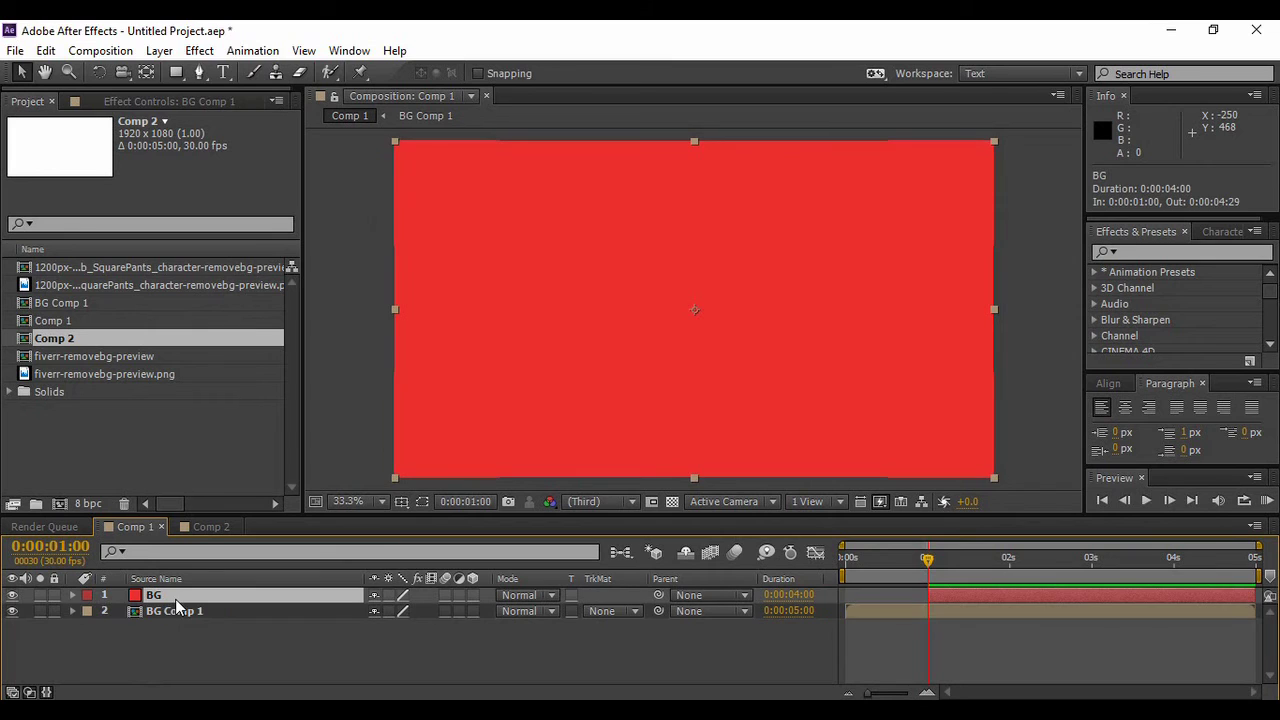
{"action": "left_click", "coordinate": [199, 51]}
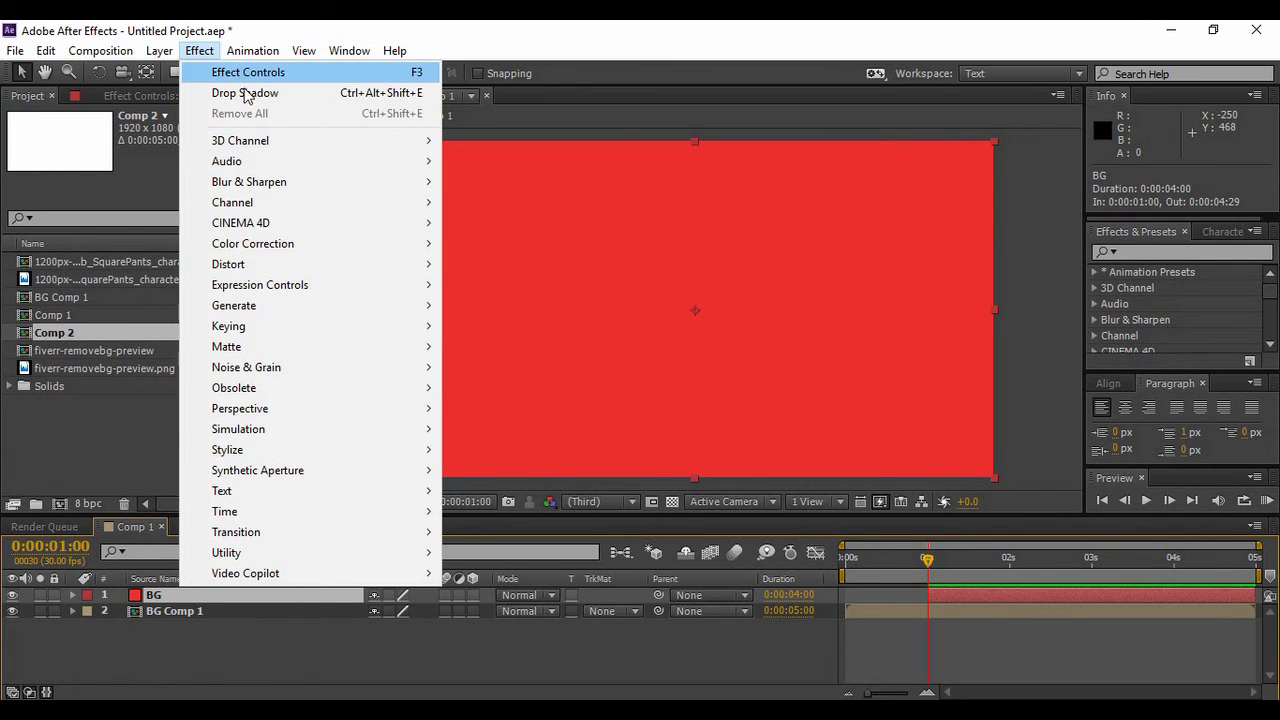
{"action": "mouse_move", "coordinate": [262, 143]}
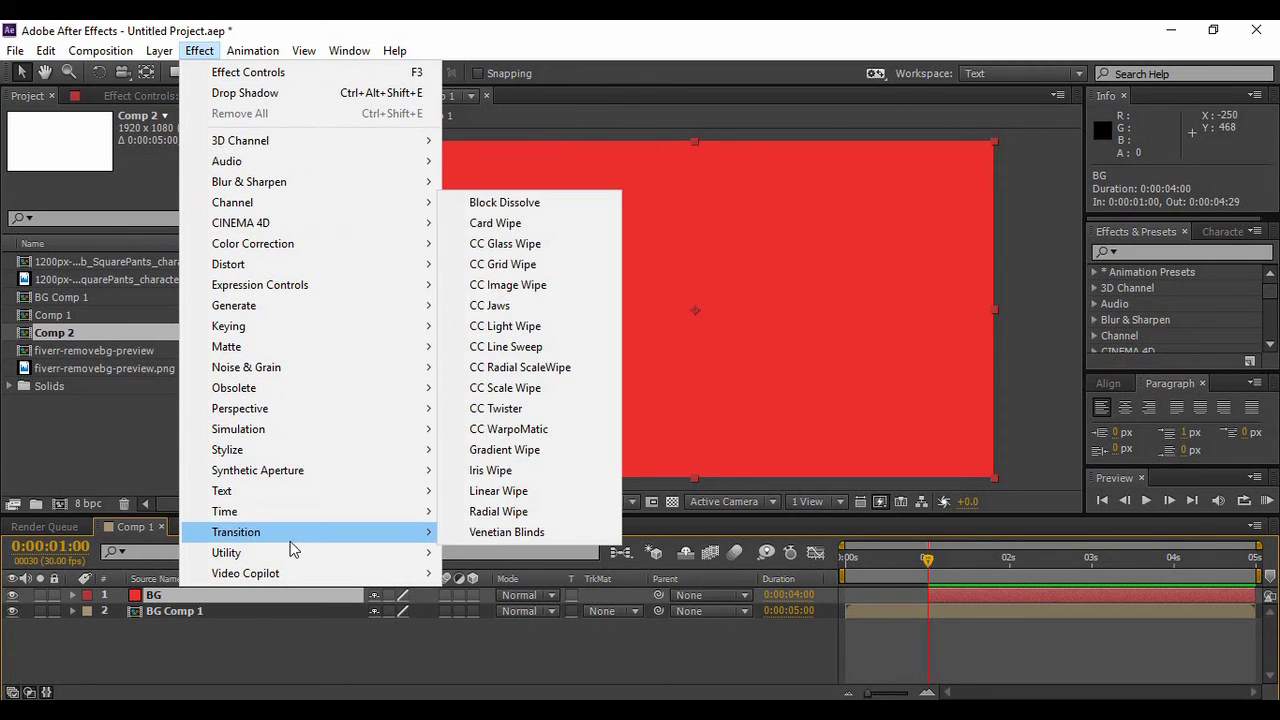
{"action": "mouse_move", "coordinate": [333, 408]}
{"action": "mouse_move", "coordinate": [243, 56]}
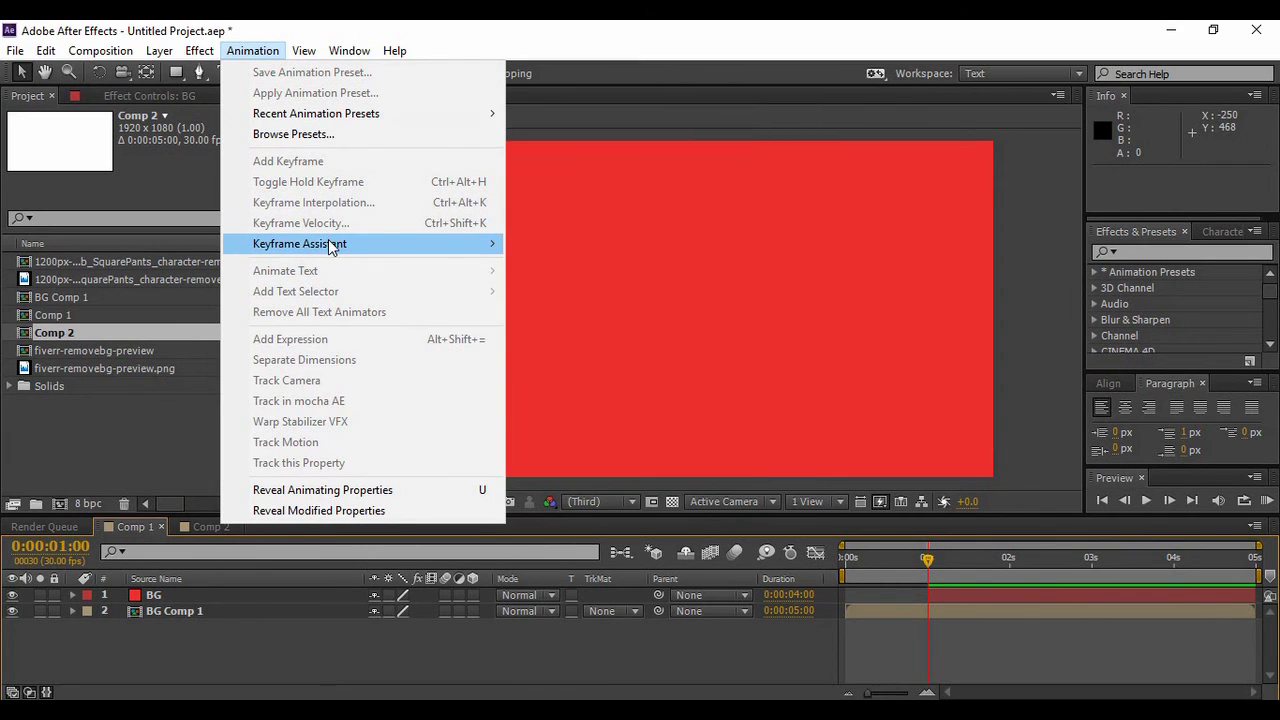
{"action": "mouse_move", "coordinate": [395, 244]}
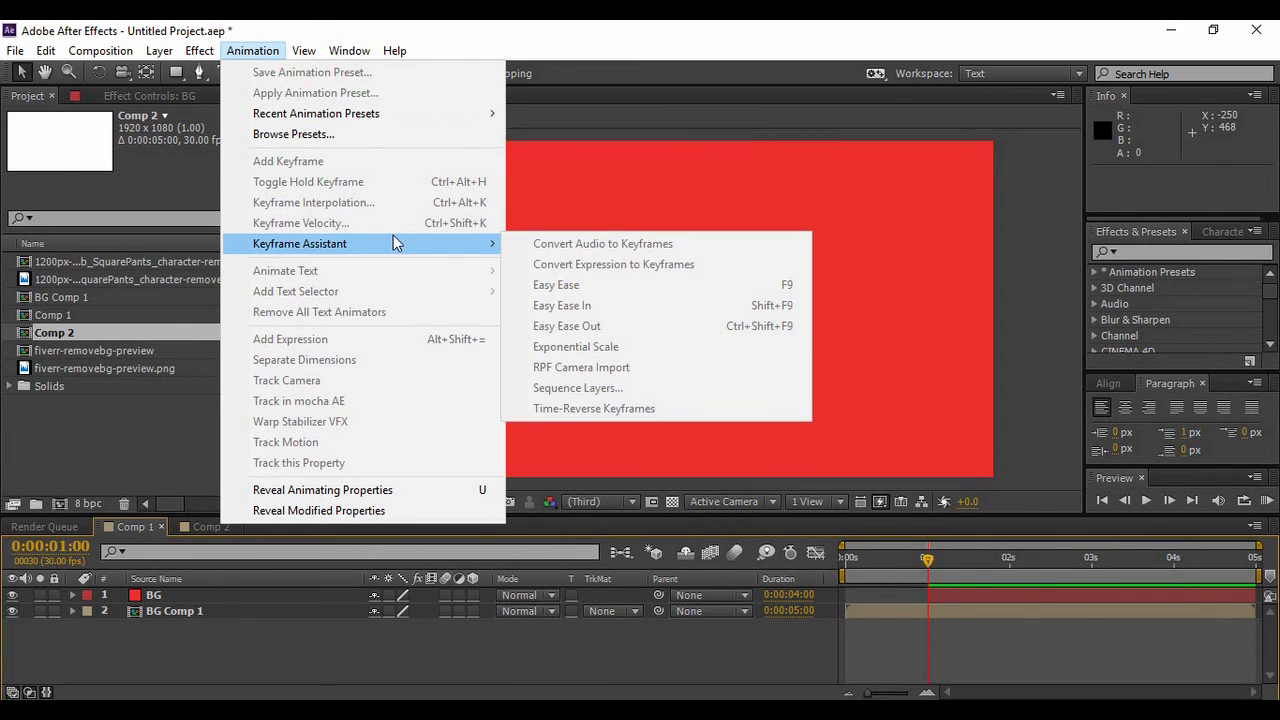
Set a Scale keyframe of 100% on the upper BG layer at 0:00:01:10.
{"action": "left_click", "coordinate": [264, 599]}
{"action": "left_click_drag", "start_coordinate": [928, 562], "coordinate": [955, 562]}
{"action": "key", "text": "s"}
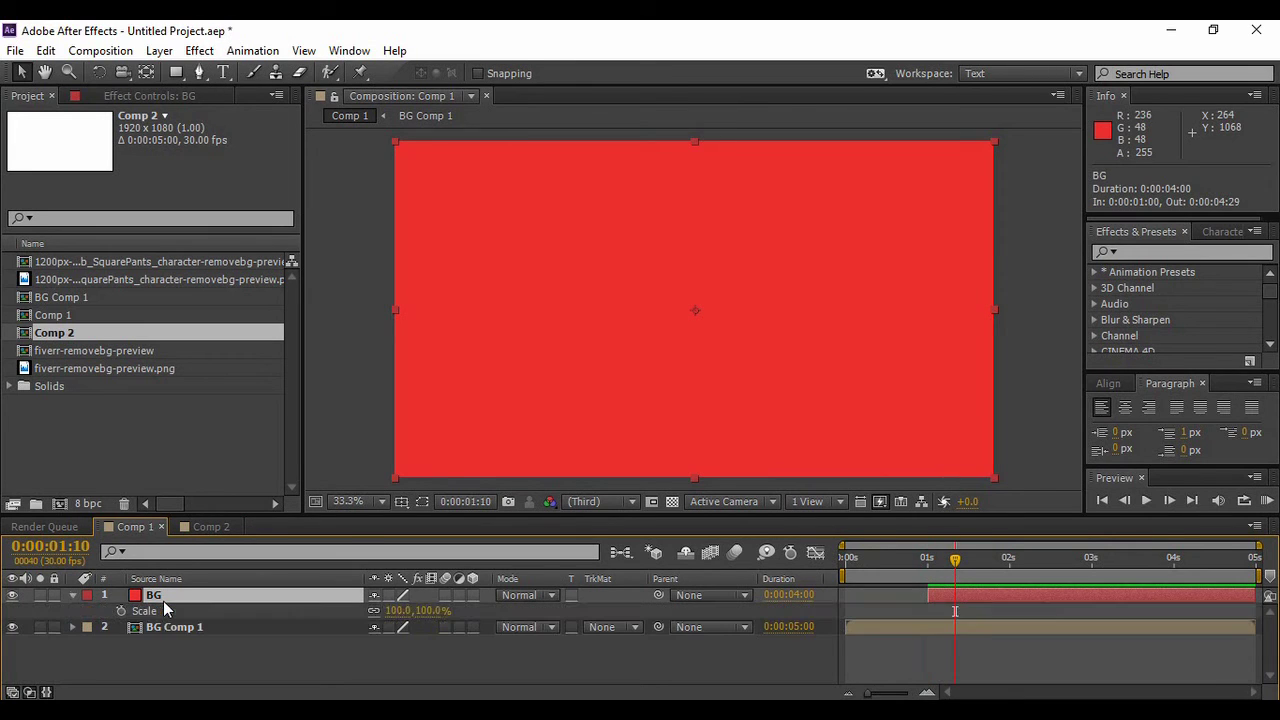
{"action": "left_click", "coordinate": [121, 611]}
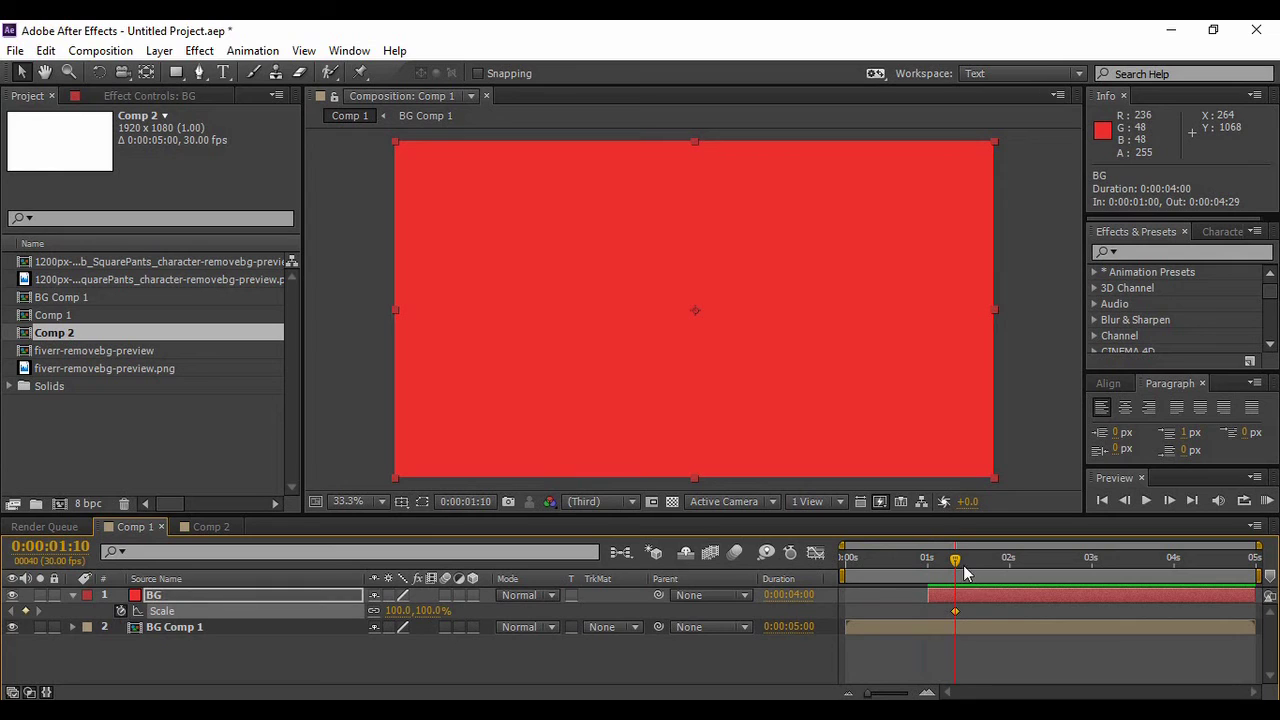
Add a Scale keyframe of 150% on the BG layer at 0:00:01:29 and select both Scale keyframes.
{"action": "left_click", "coordinate": [1007, 563]}
{"action": "left_click_drag", "start_coordinate": [390, 611], "coordinate": [443, 611]}
{"action": "left_click", "coordinate": [572, 649]}
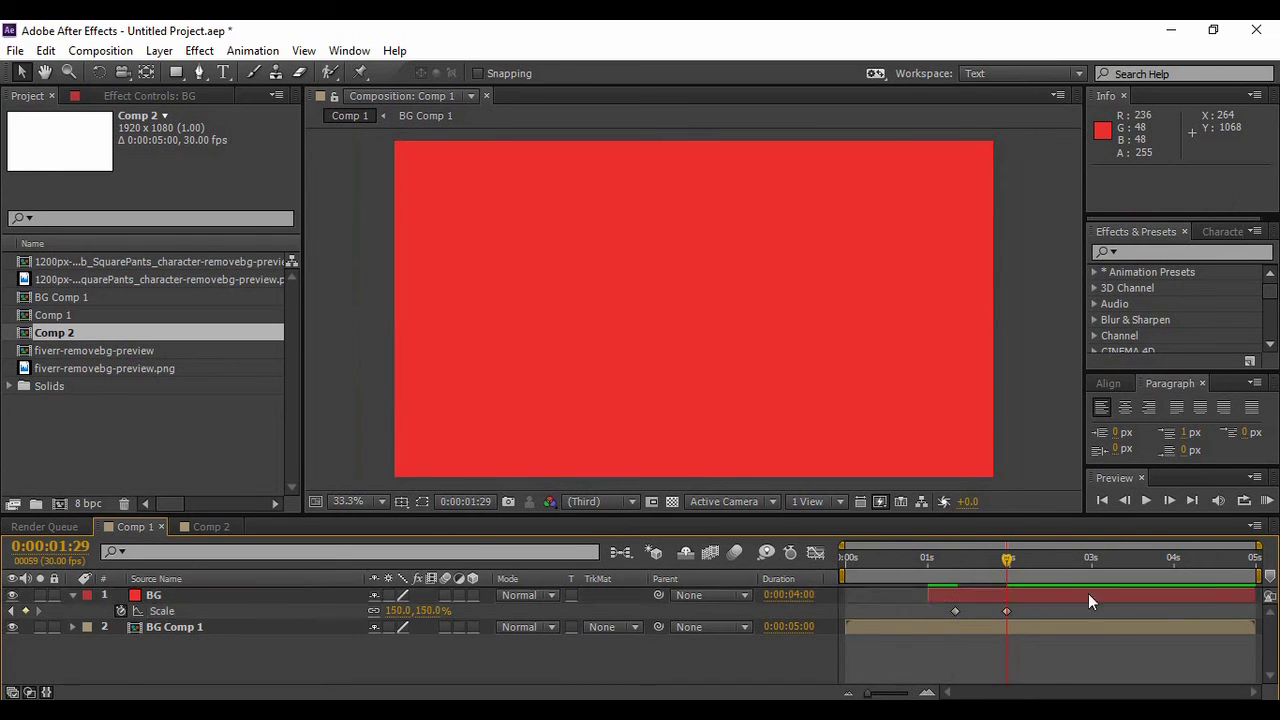
{"action": "left_click_drag", "start_coordinate": [1029, 612], "coordinate": [924, 615]}
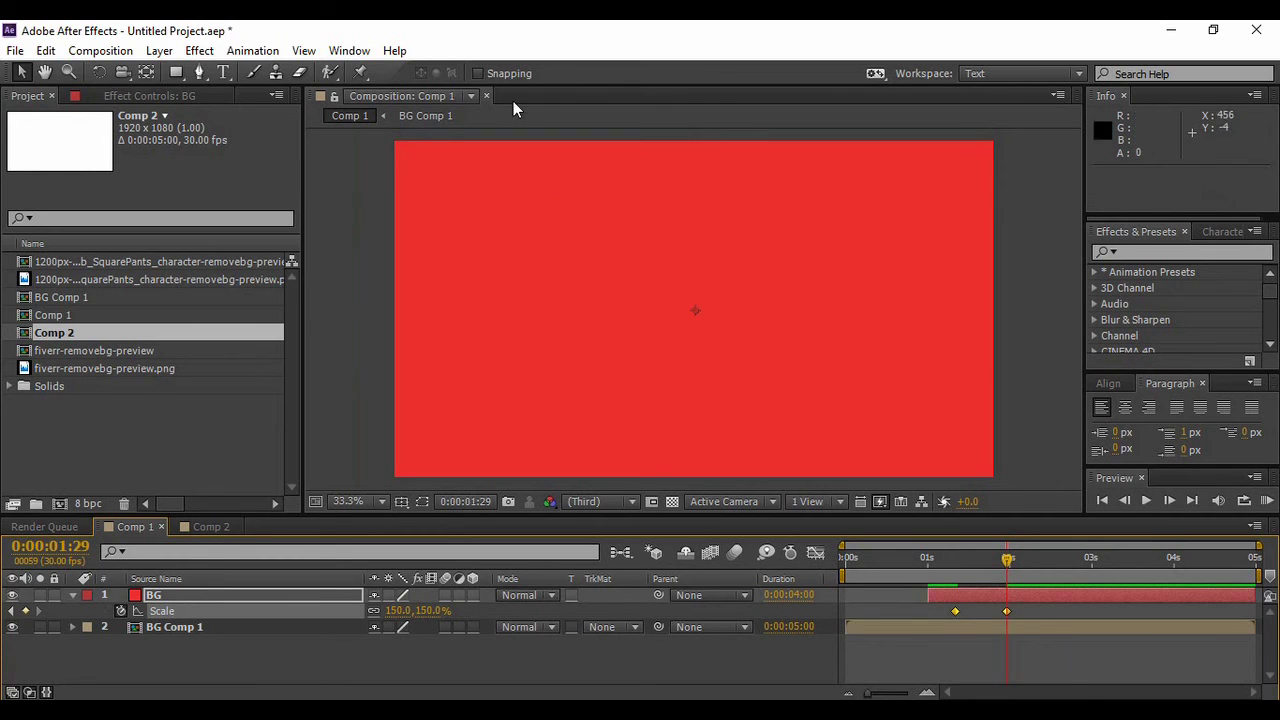
Apply Easy Ease to the two selected Scale keyframes of the BG layer.
{"action": "left_click", "coordinate": [252, 50]}
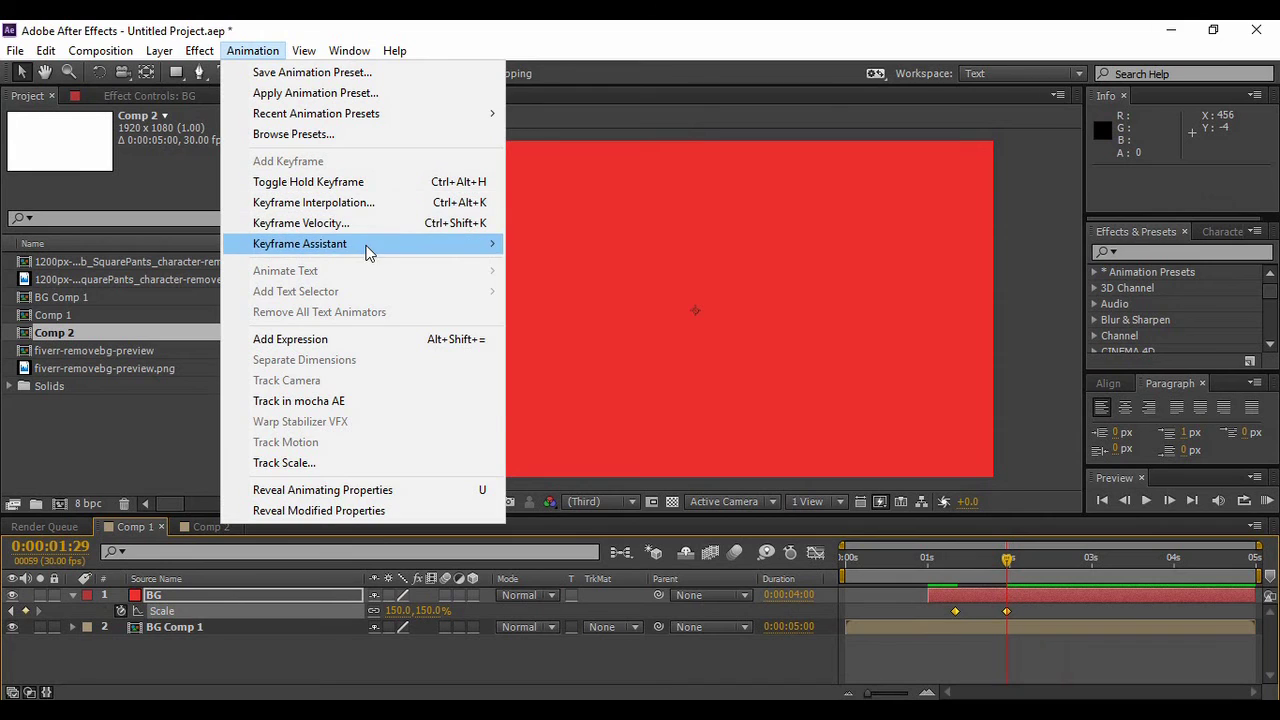
{"action": "mouse_move", "coordinate": [366, 252]}
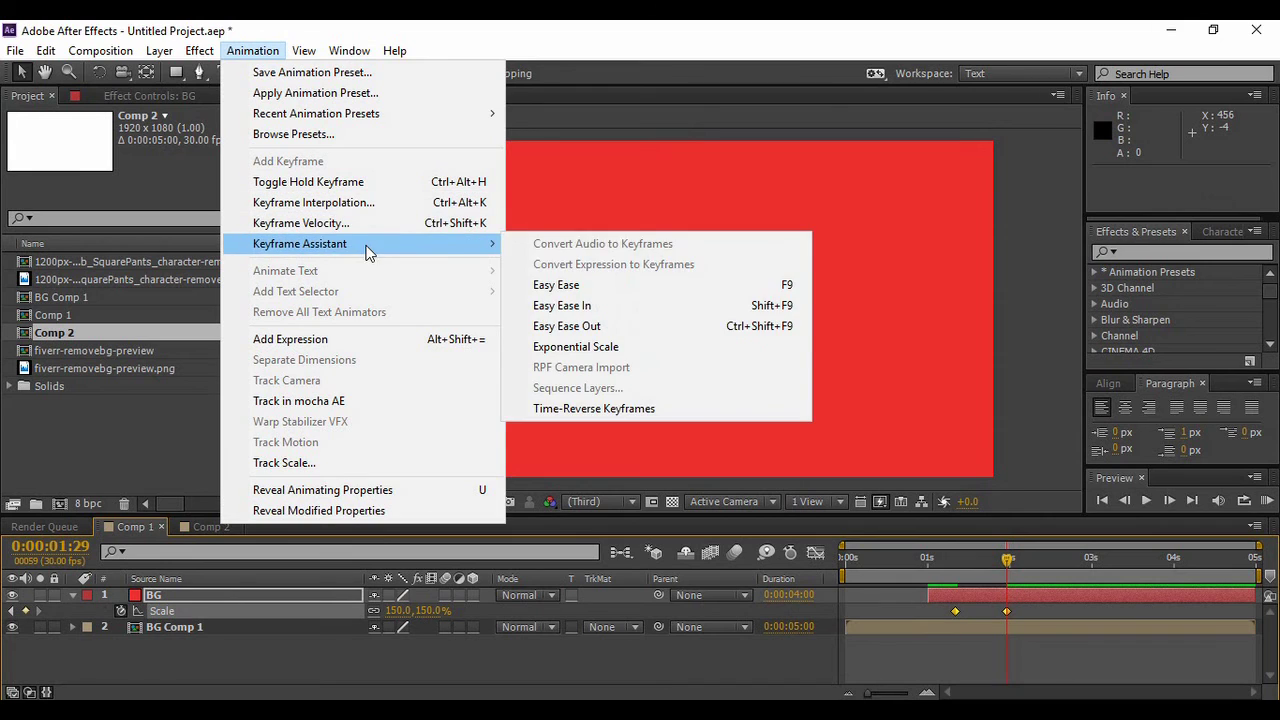
{"action": "left_click", "coordinate": [602, 291]}
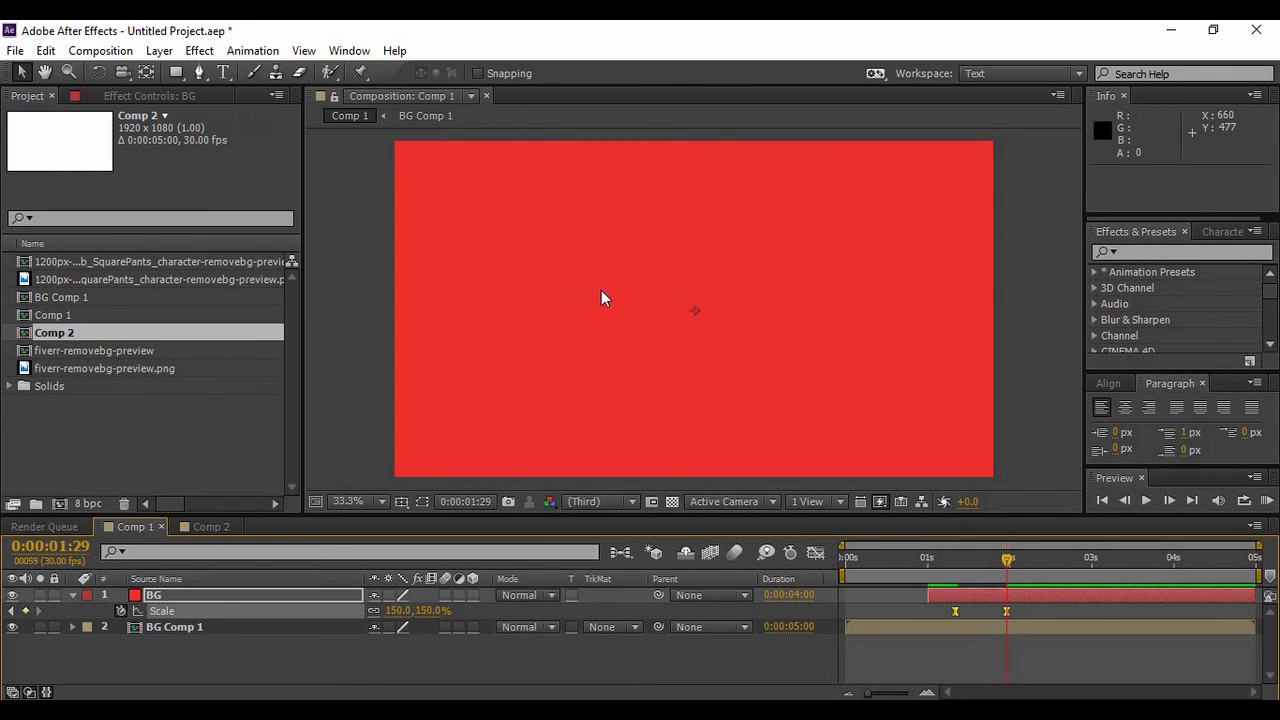
Check the Keyframe Velocity settings of the two selected Scale keyframes and accept them.
{"action": "left_click", "coordinate": [244, 56]}
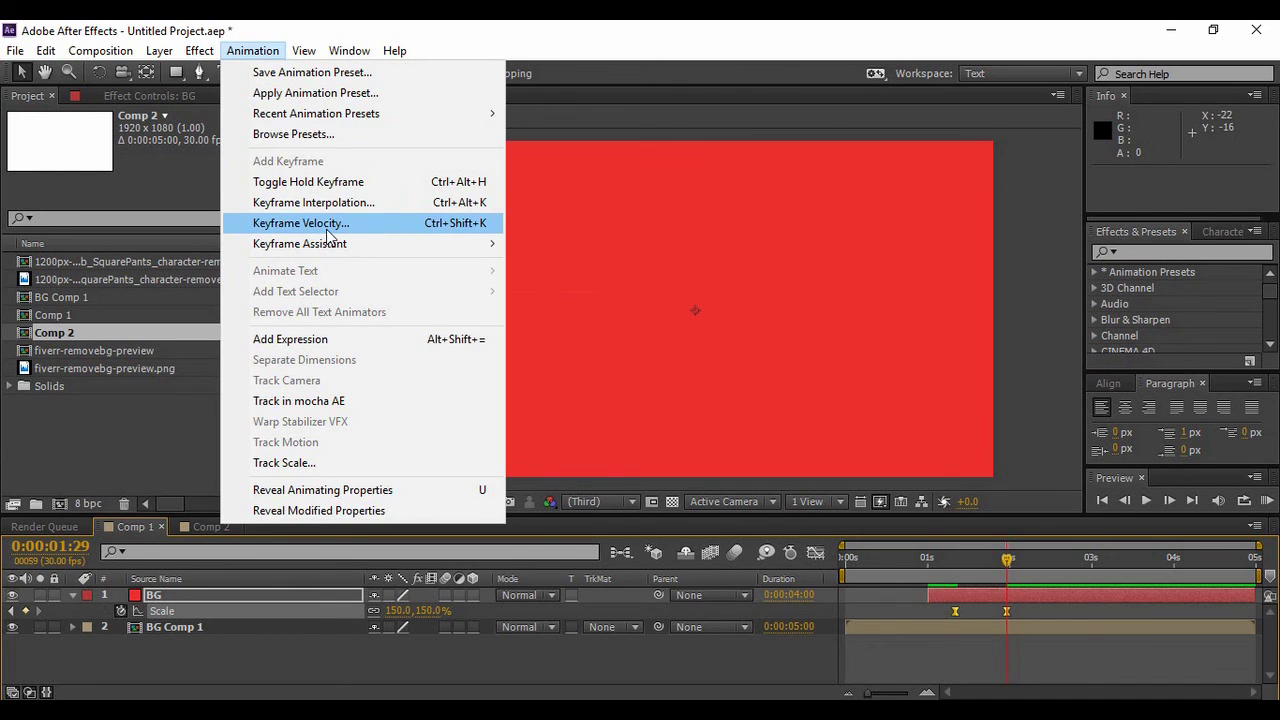
{"action": "left_click", "coordinate": [371, 222]}
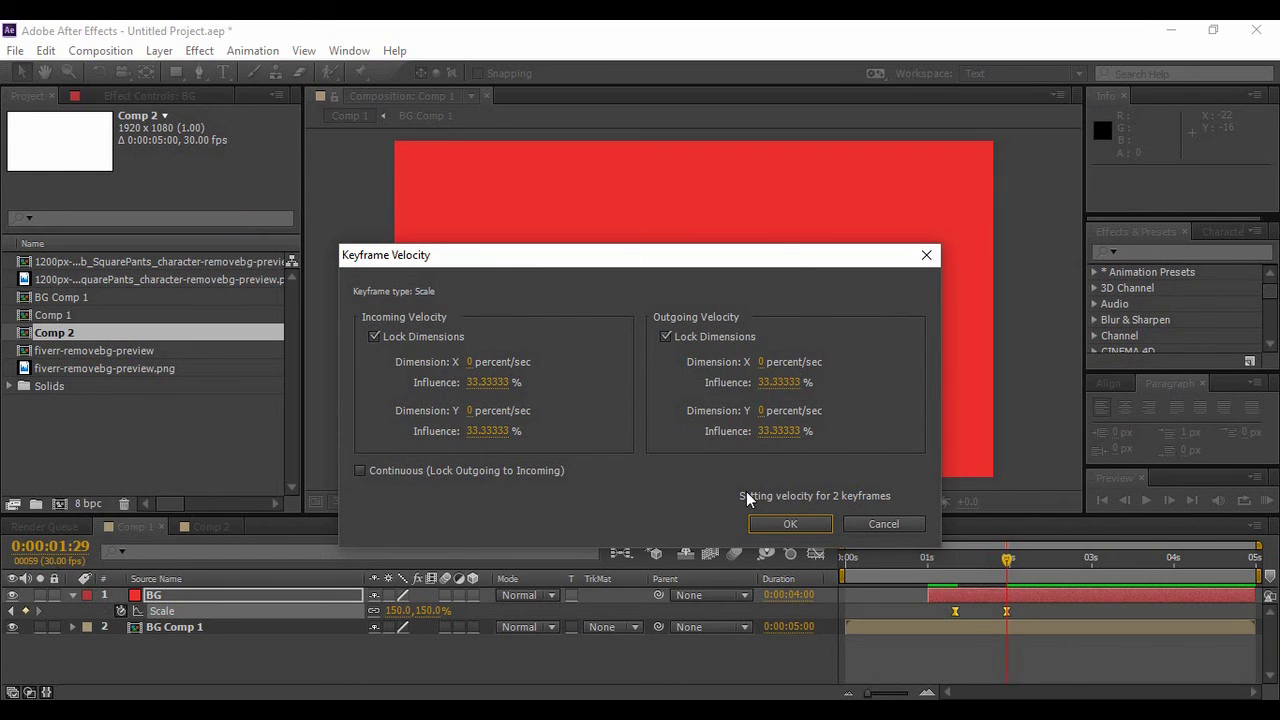
{"action": "left_click", "coordinate": [815, 523]}
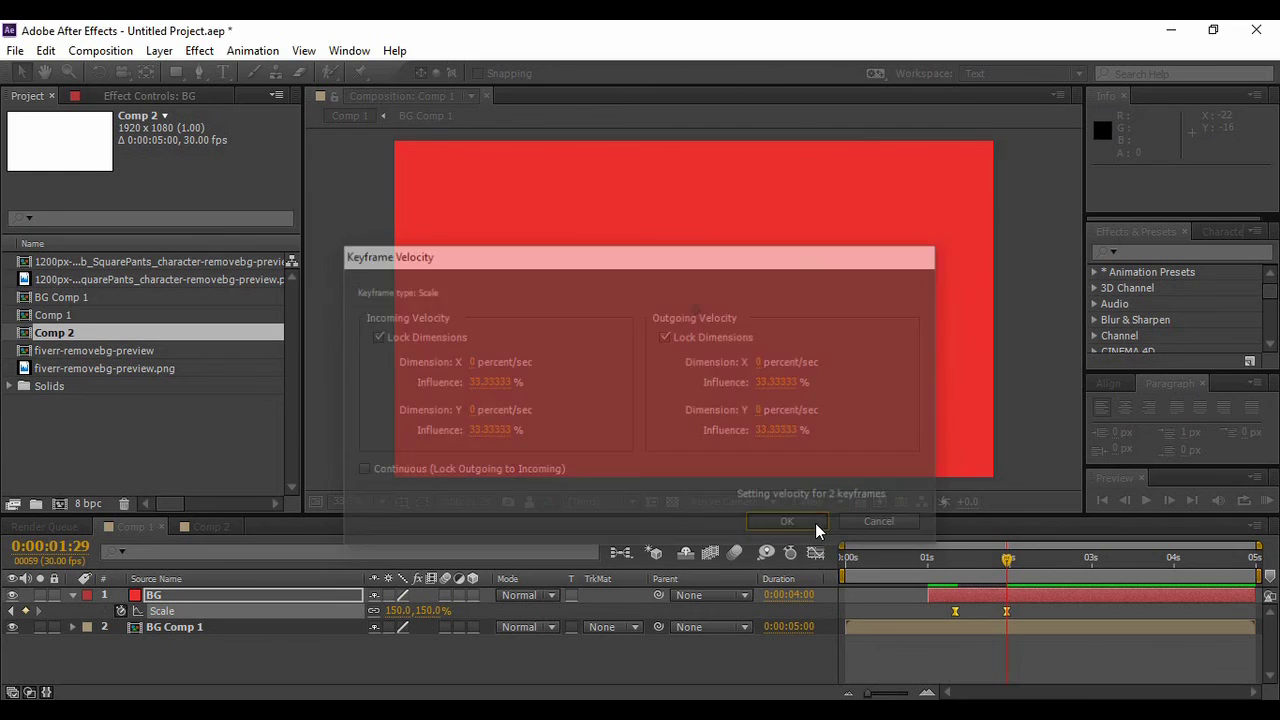
Zoom the Comp 1 view in to 200%.
{"action": "left_click", "coordinate": [304, 51]}
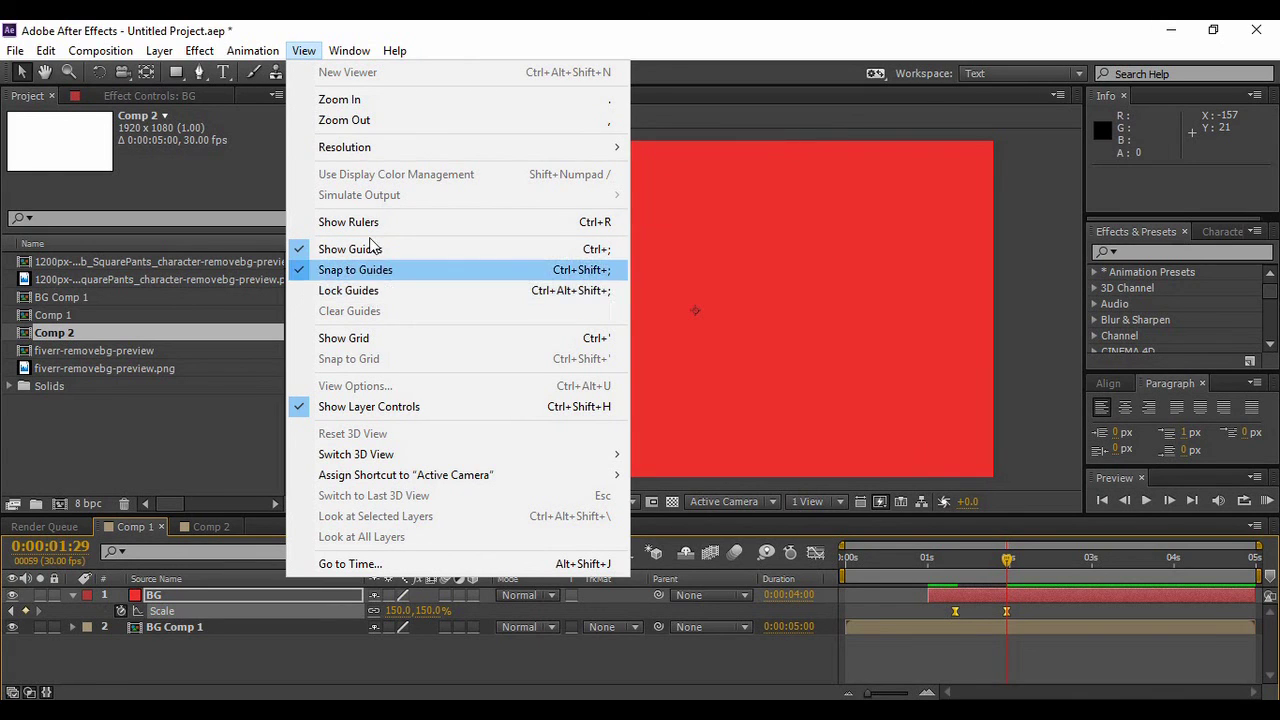
{"action": "left_click", "coordinate": [364, 268]}
{"action": "left_click", "coordinate": [304, 50]}
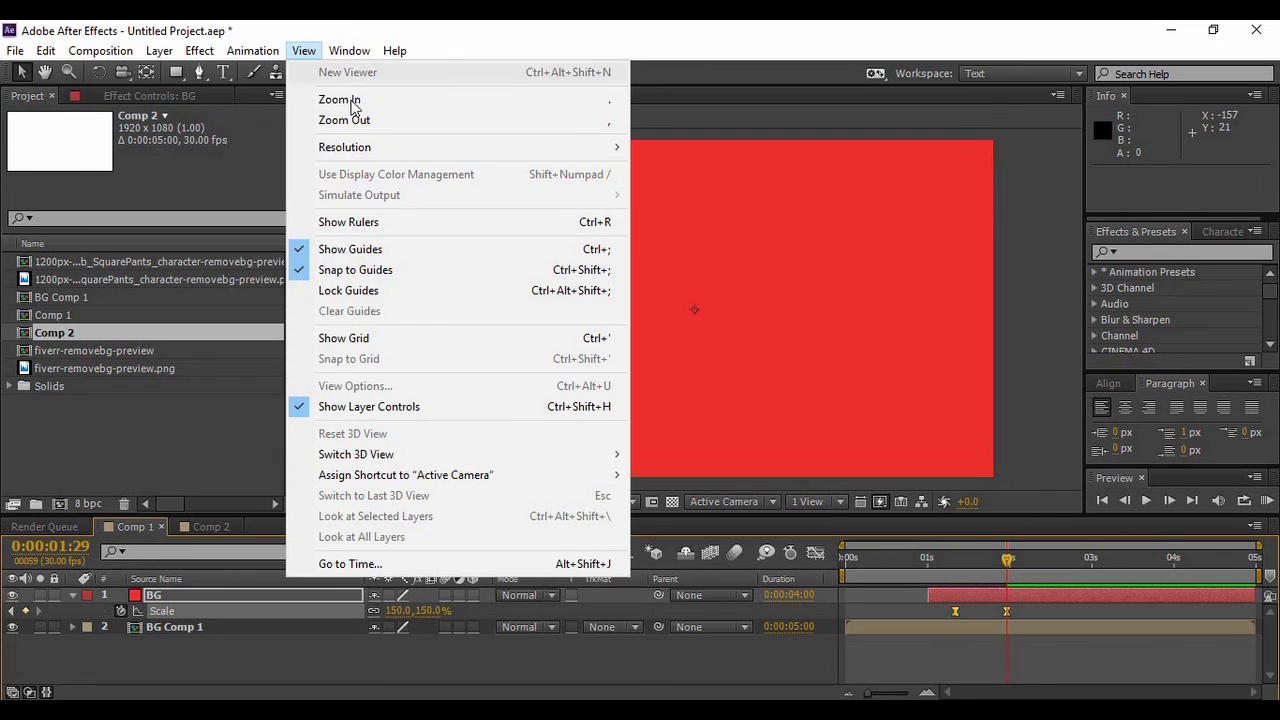
{"action": "left_click", "coordinate": [363, 102]}
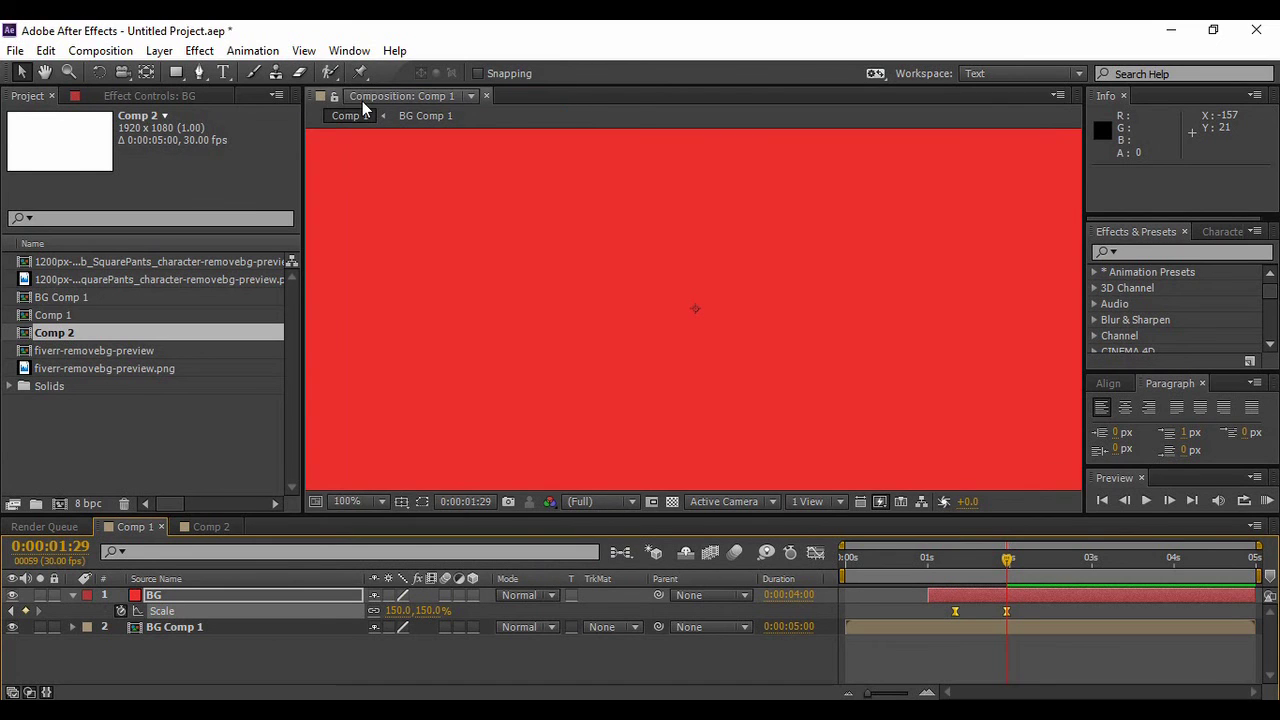
{"action": "left_click", "coordinate": [304, 51]}
{"action": "left_click", "coordinate": [334, 99]}
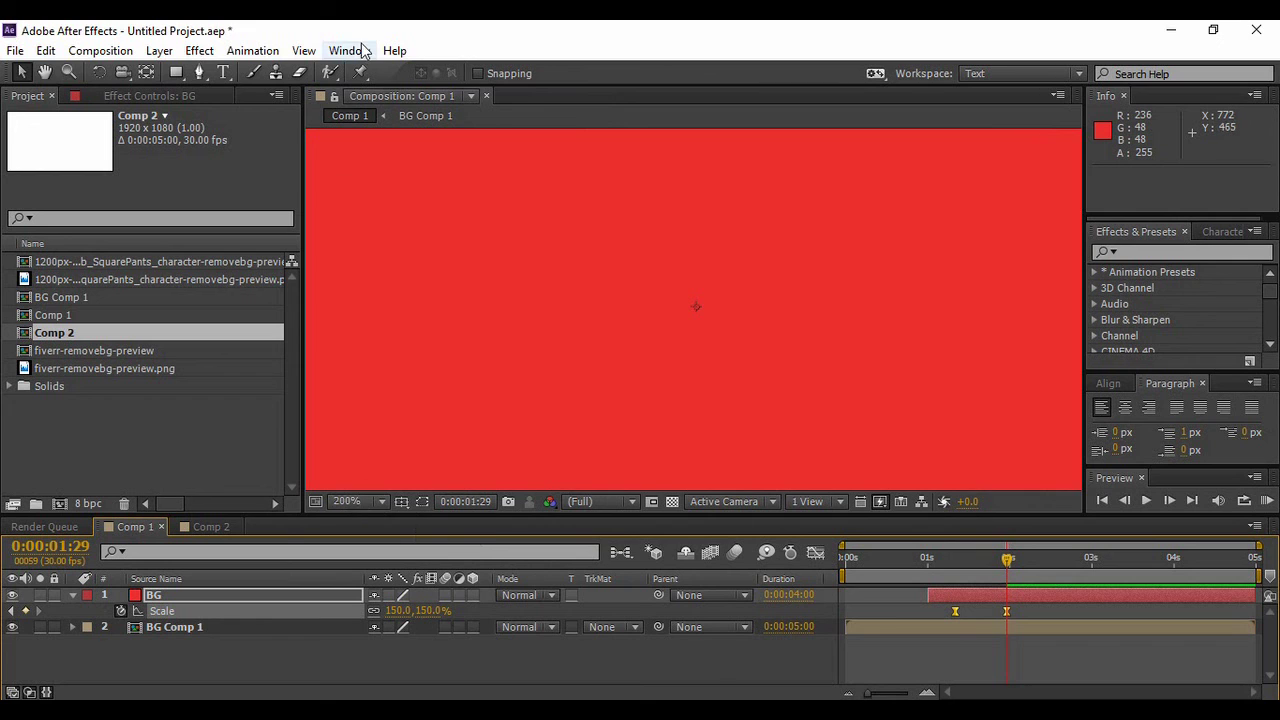
Zoom the Comp 1 view out to 25% and set its magnification back to Fit.
{"action": "left_click", "coordinate": [304, 51]}
{"action": "left_click", "coordinate": [366, 121]}
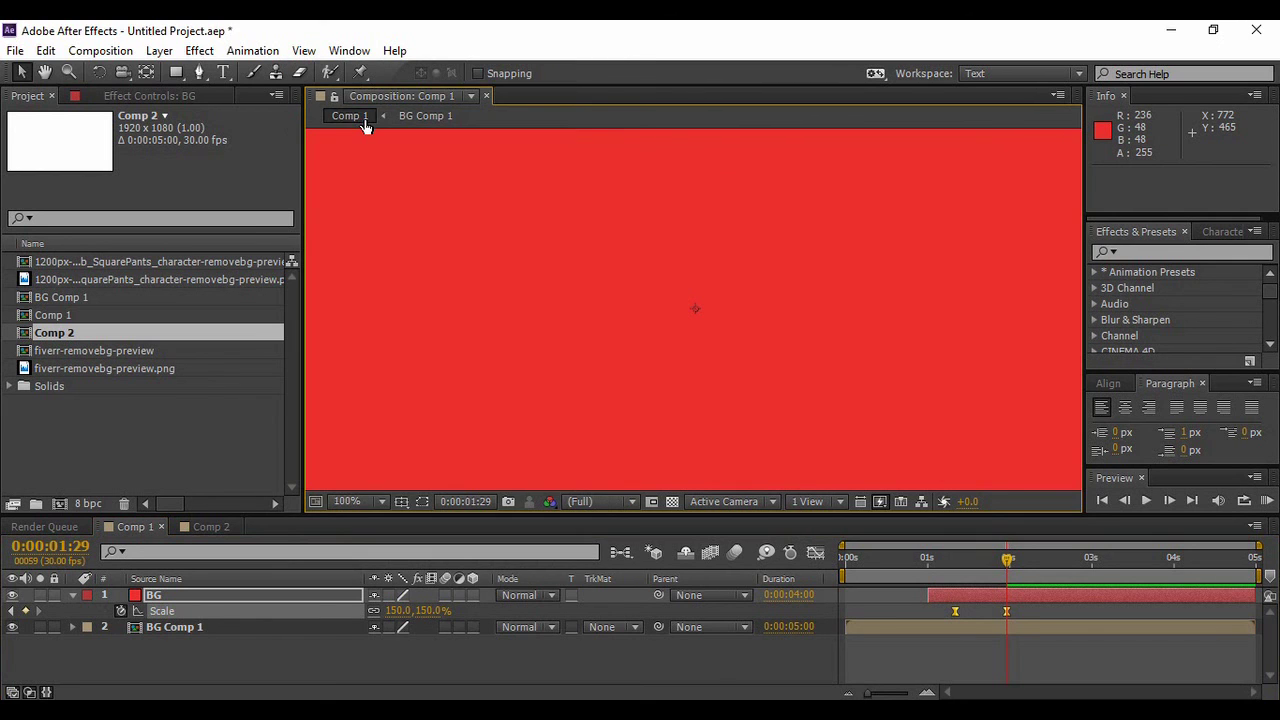
{"action": "left_click", "coordinate": [304, 51]}
{"action": "left_click", "coordinate": [364, 121]}
{"action": "left_click", "coordinate": [304, 51]}
{"action": "left_click", "coordinate": [364, 121]}
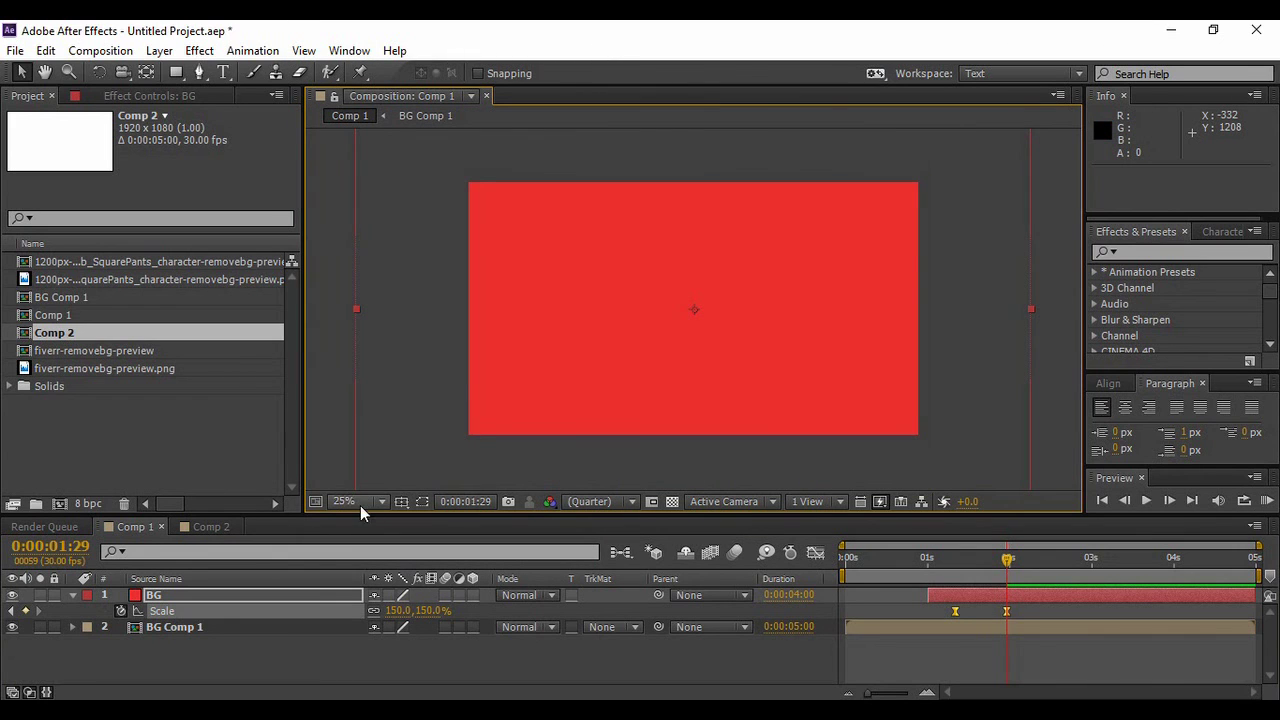
{"action": "left_click", "coordinate": [360, 504]}
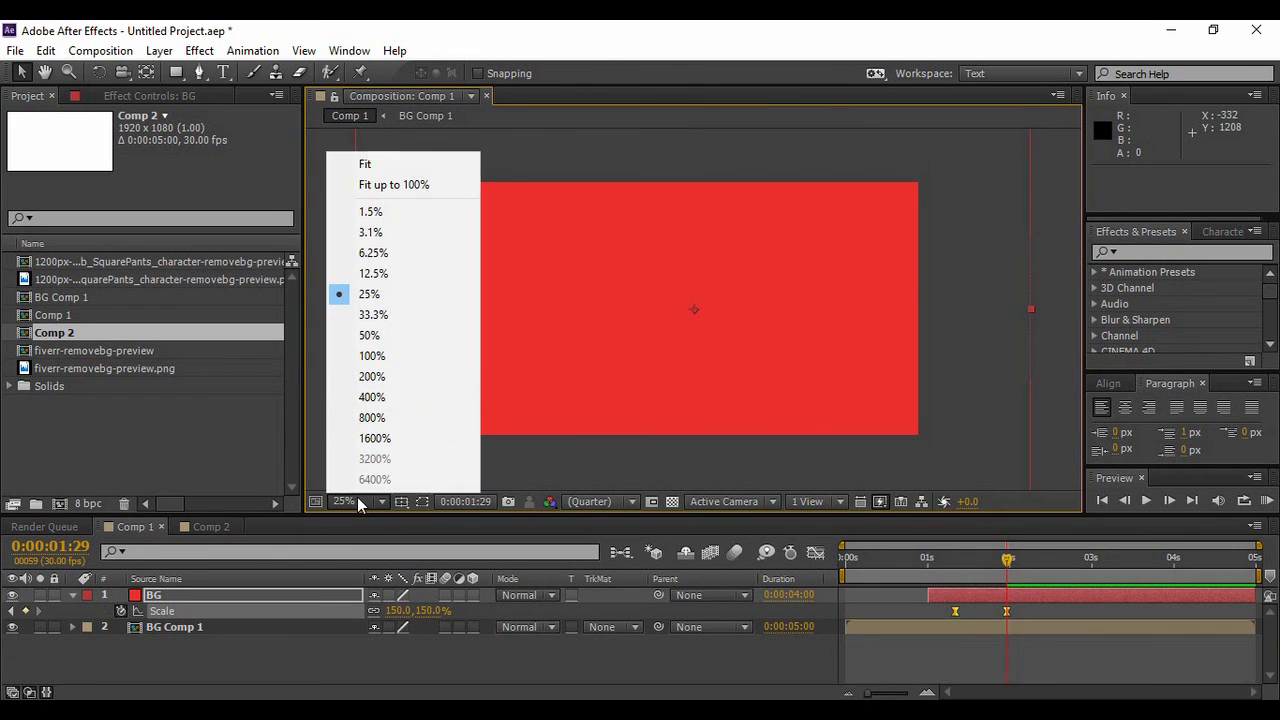
{"action": "left_click", "coordinate": [366, 168]}
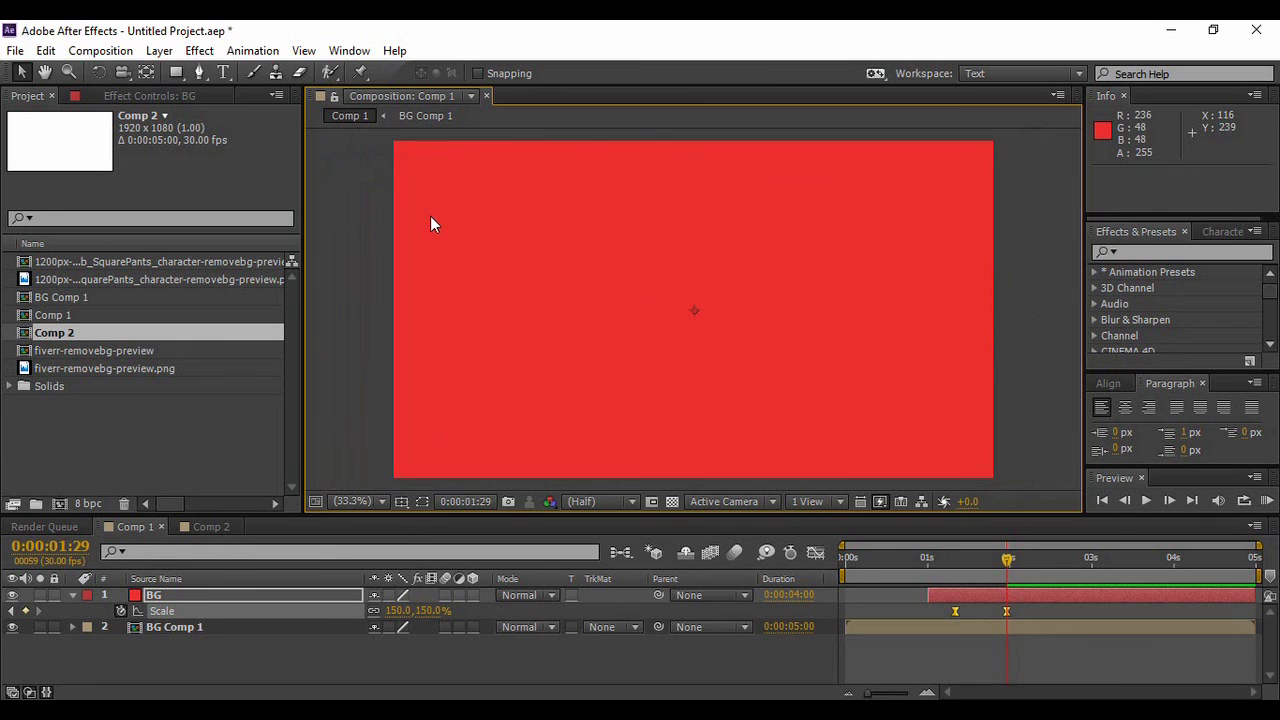
Show the rulers and add a vertical guide left of the frame's centre and a horizontal guide at about 483 px.
{"action": "left_click", "coordinate": [304, 51]}
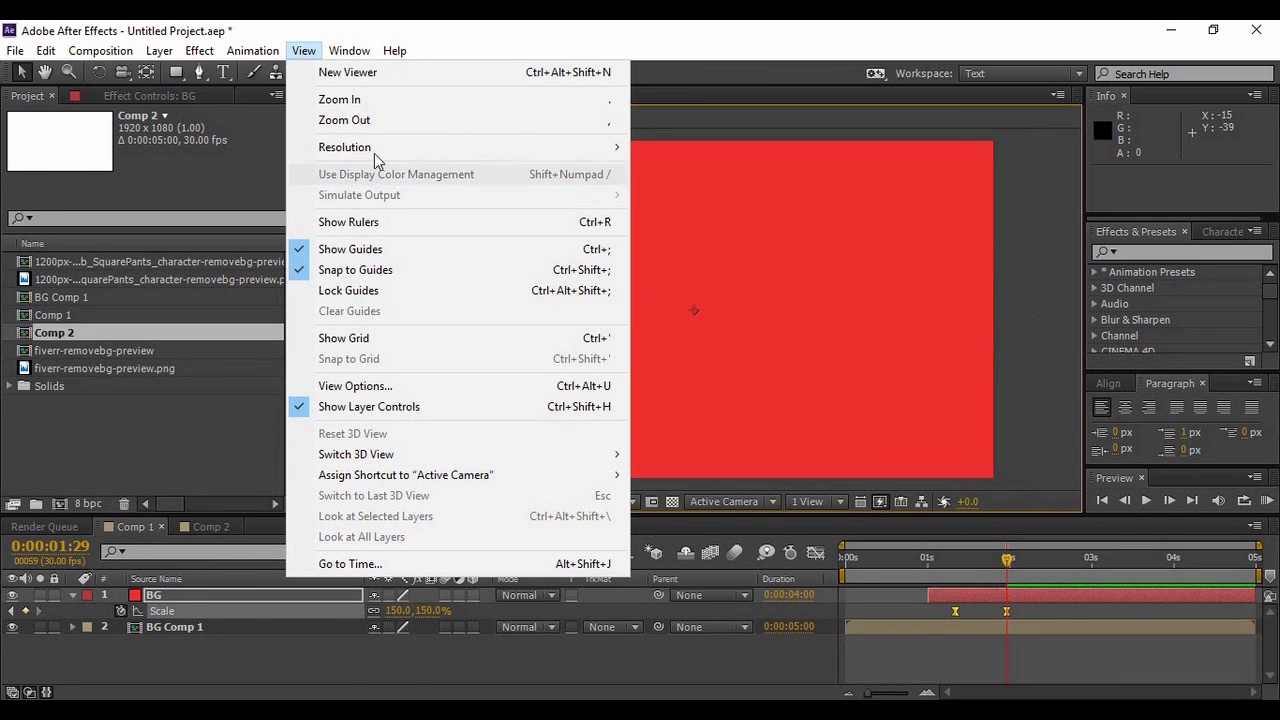
{"action": "left_click", "coordinate": [492, 221]}
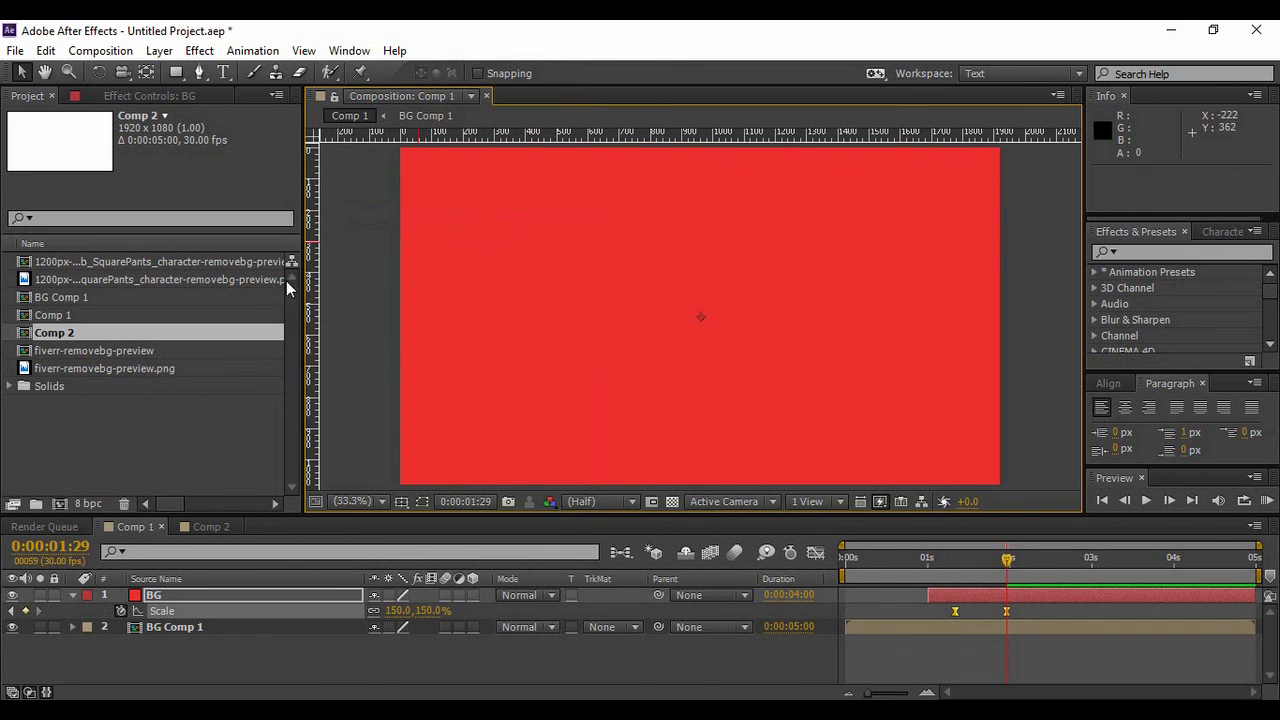
{"action": "left_click_drag", "start_coordinate": [312, 262], "coordinate": [616, 262]}
{"action": "left_click_drag", "start_coordinate": [706, 133], "coordinate": [715, 298]}
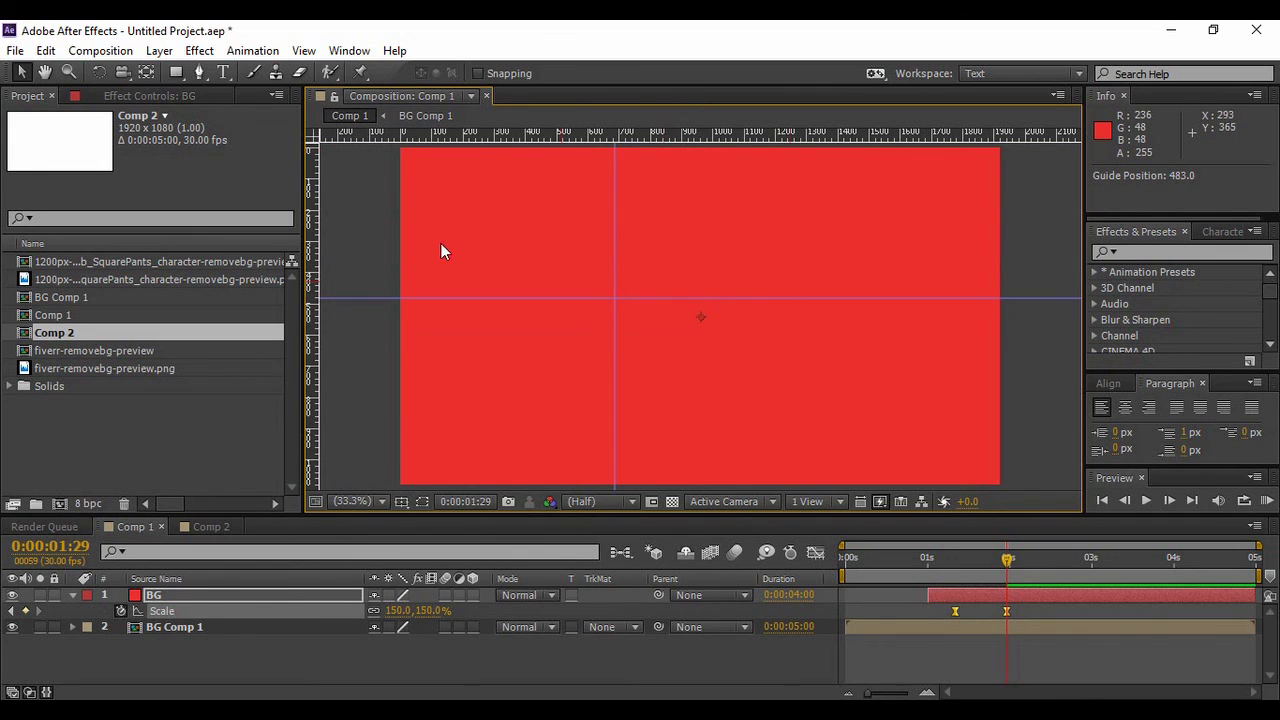
Lock the guides and try to move the vertical guide, shifting the BG layer to position 855, 555.
{"action": "left_click", "coordinate": [300, 50]}
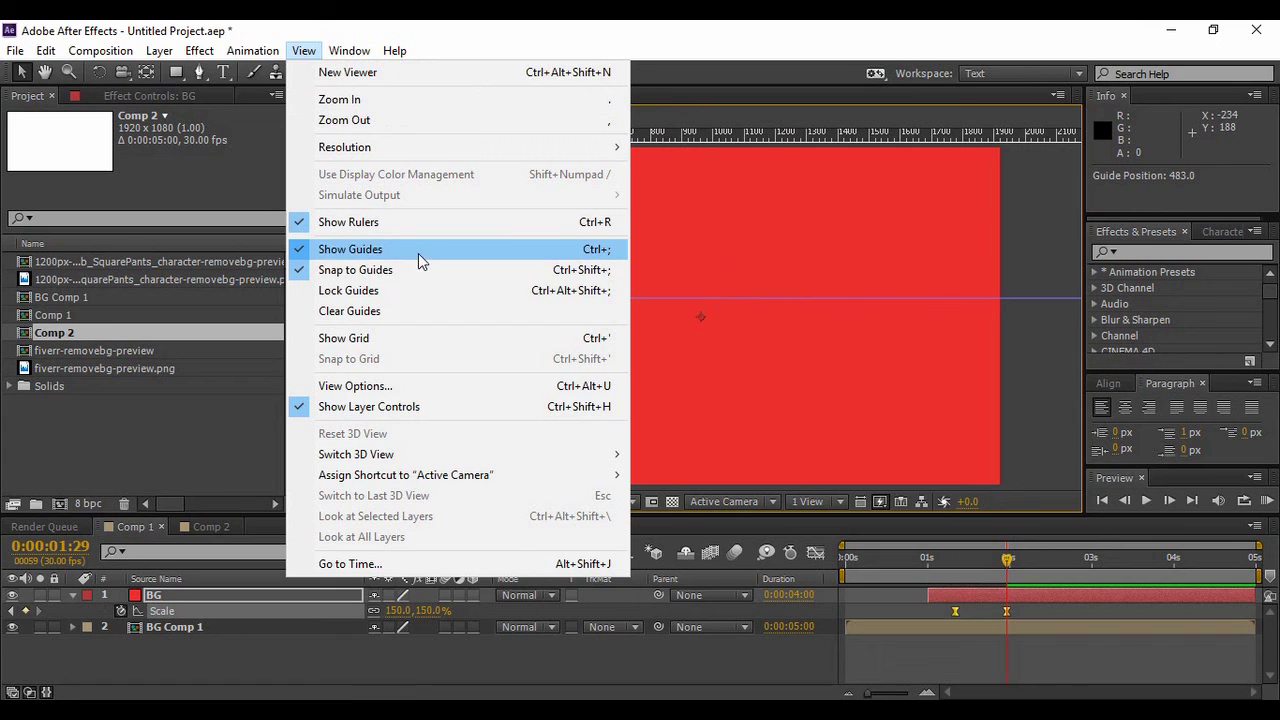
{"action": "left_click", "coordinate": [447, 297]}
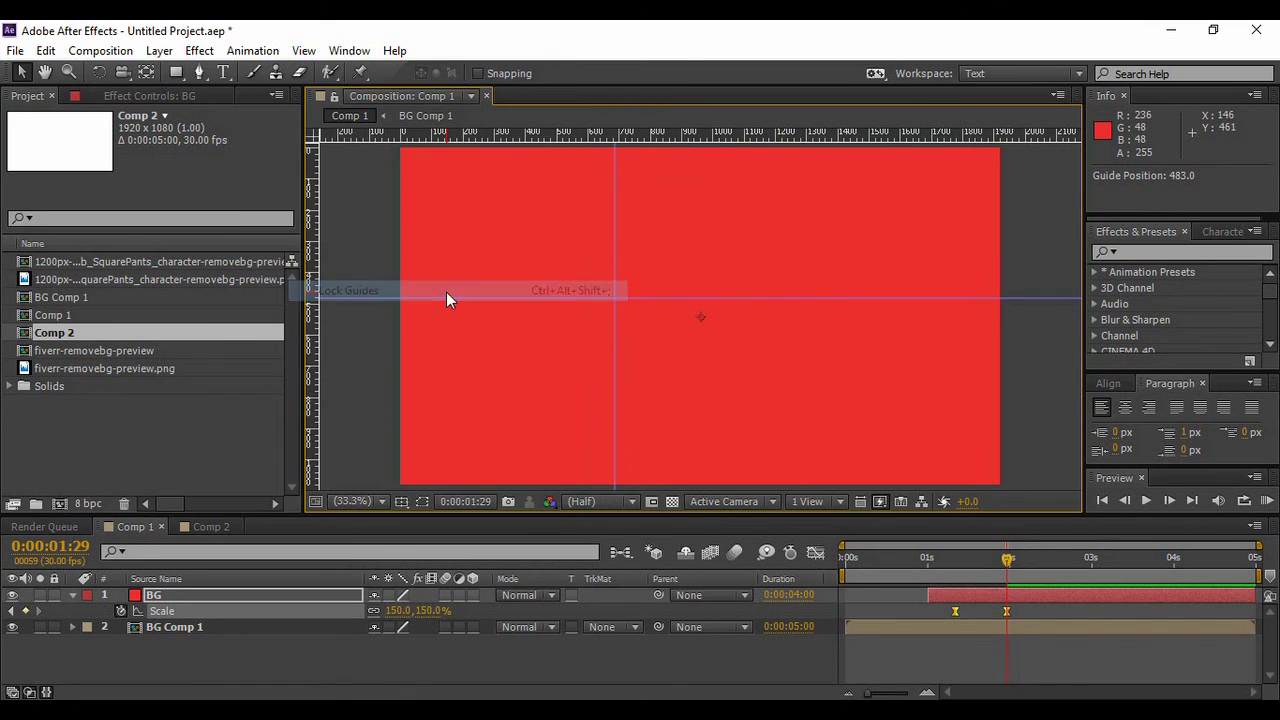
{"action": "mouse_move", "coordinate": [618, 234]}
{"action": "left_mouse_down"}
{"action": "mouse_move", "coordinate": [700, 217]}
{"action": "mouse_move", "coordinate": [580, 237]}
{"action": "mouse_move", "coordinate": [680, 234]}
{"action": "mouse_move", "coordinate": [632, 230]}
{"action": "left_mouse_up"}
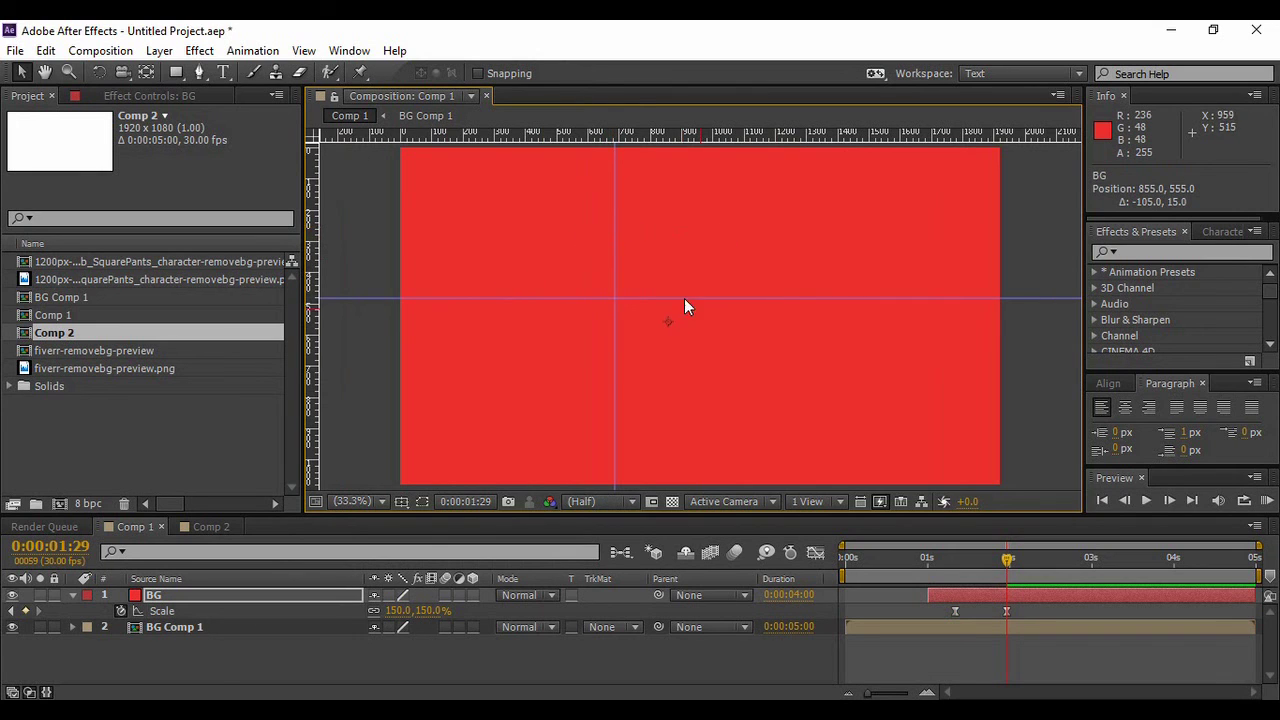
Unlock the guides and move the vertical guide slightly left to about 657 px.
{"action": "left_click", "coordinate": [303, 50]}
{"action": "left_click", "coordinate": [465, 286]}
{"action": "left_click_drag", "start_coordinate": [614, 216], "coordinate": [605, 216]}
Clear all guides from Comp 1 and hide the rulers.
{"action": "left_click", "coordinate": [306, 50]}
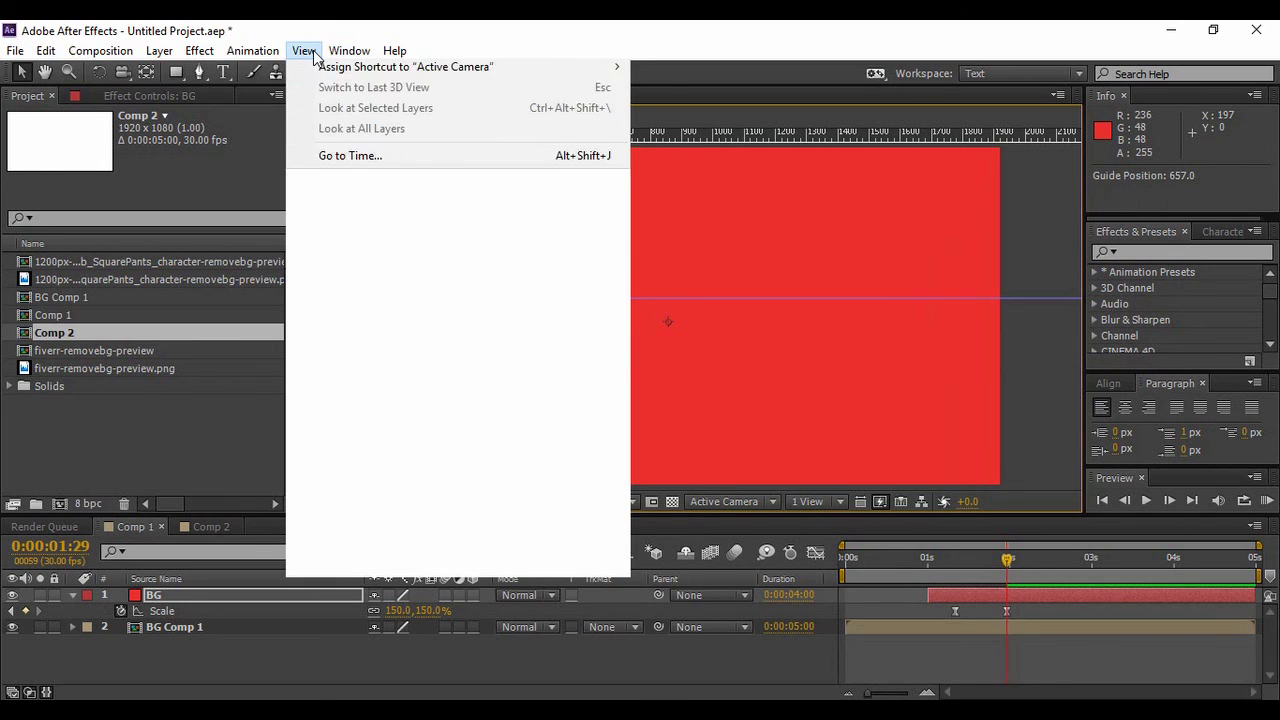
{"action": "left_click", "coordinate": [412, 318]}
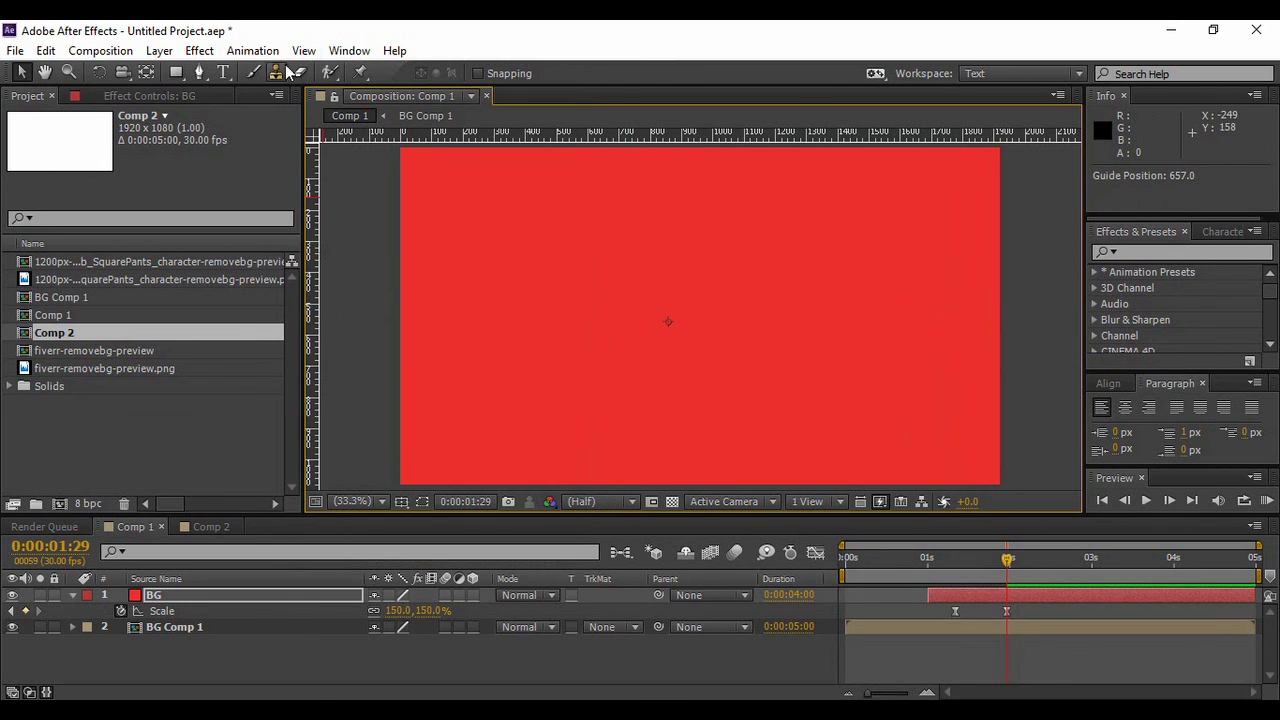
{"action": "left_click", "coordinate": [303, 50]}
{"action": "left_click", "coordinate": [340, 225]}
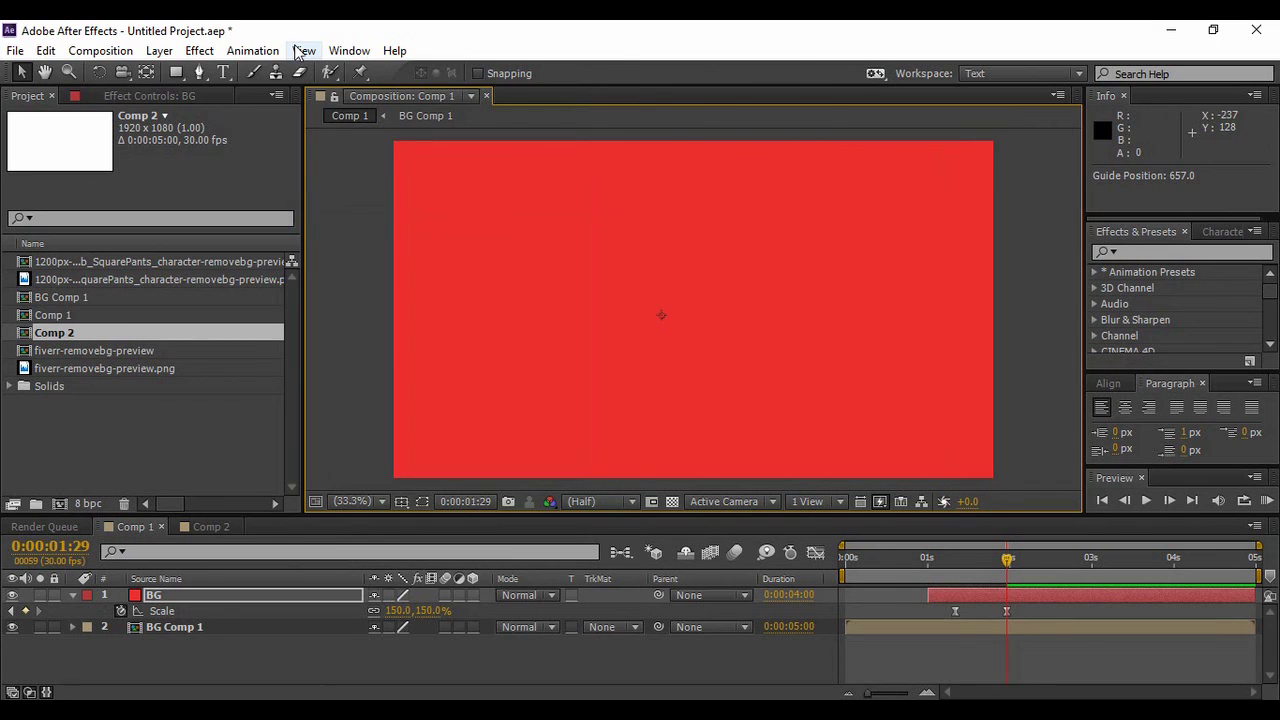
Use Go to Time to move Comp 1's current time to 0:00:03:00.
{"action": "left_click", "coordinate": [303, 50]}
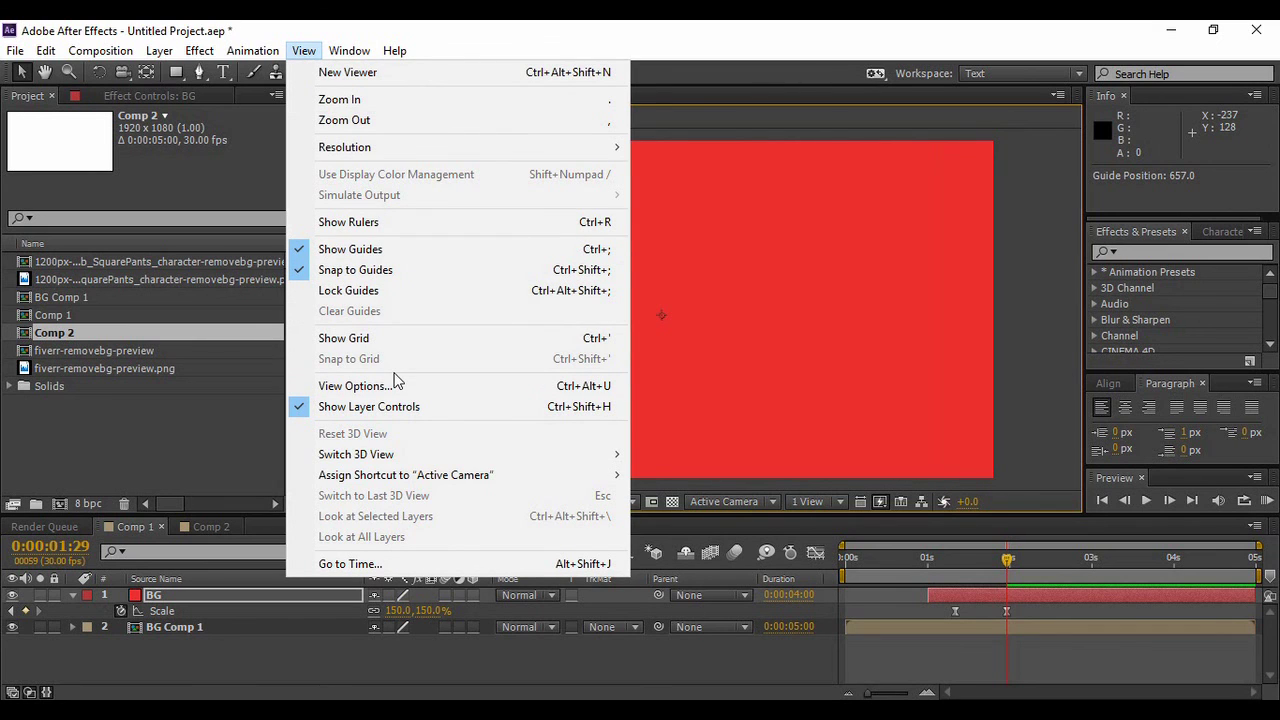
{"action": "left_click", "coordinate": [360, 565]}
{"action": "left_click", "coordinate": [586, 356]}
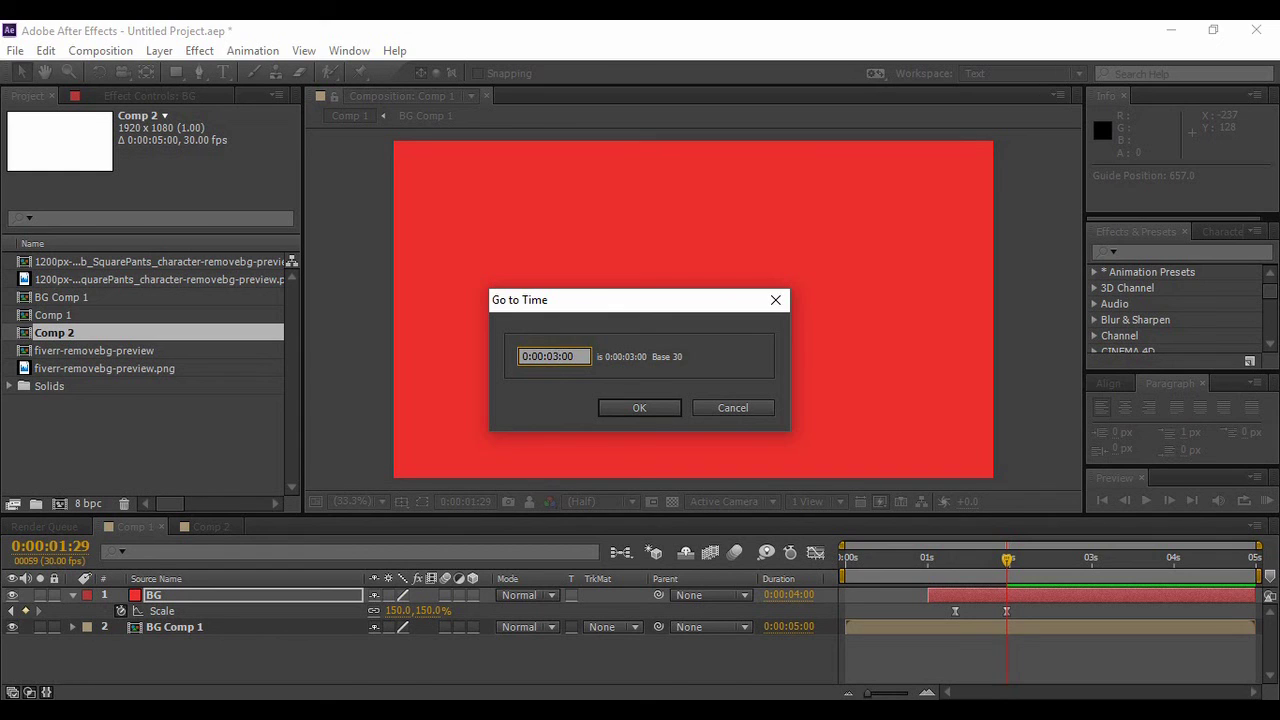
{"action": "key", "text": "Return"}
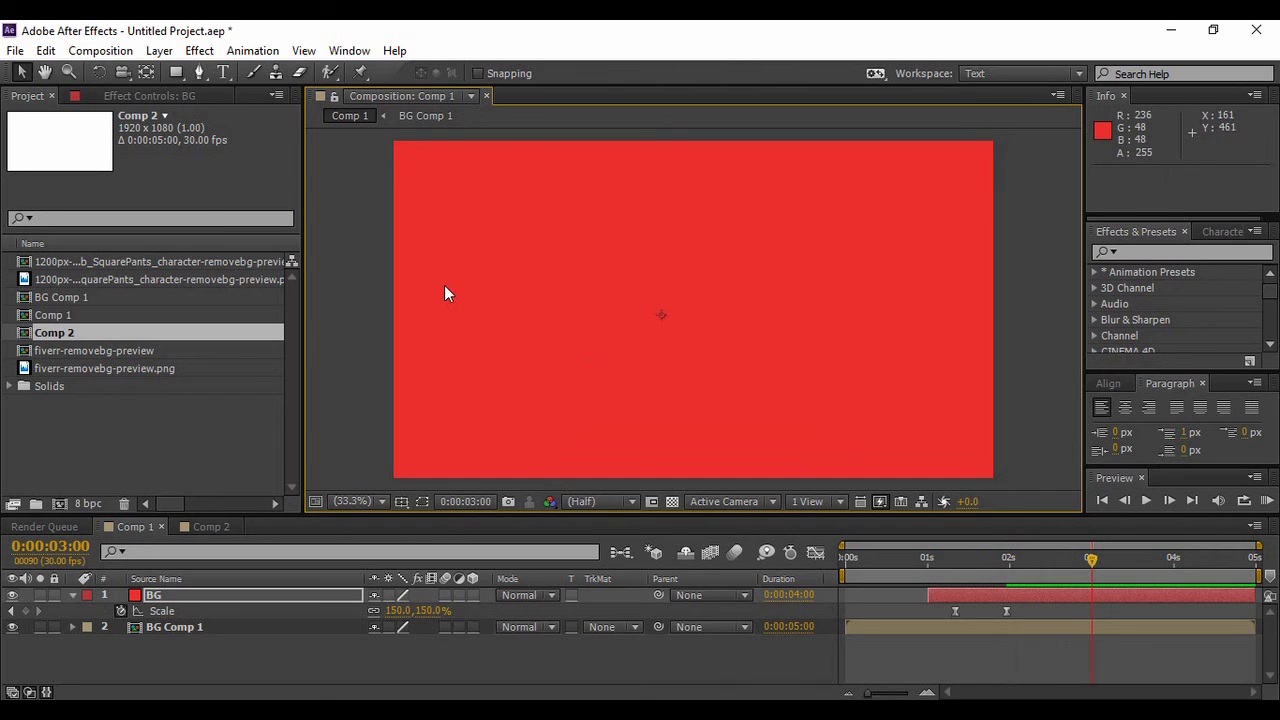
Open the list of available workspaces.
{"action": "left_click", "coordinate": [340, 55]}
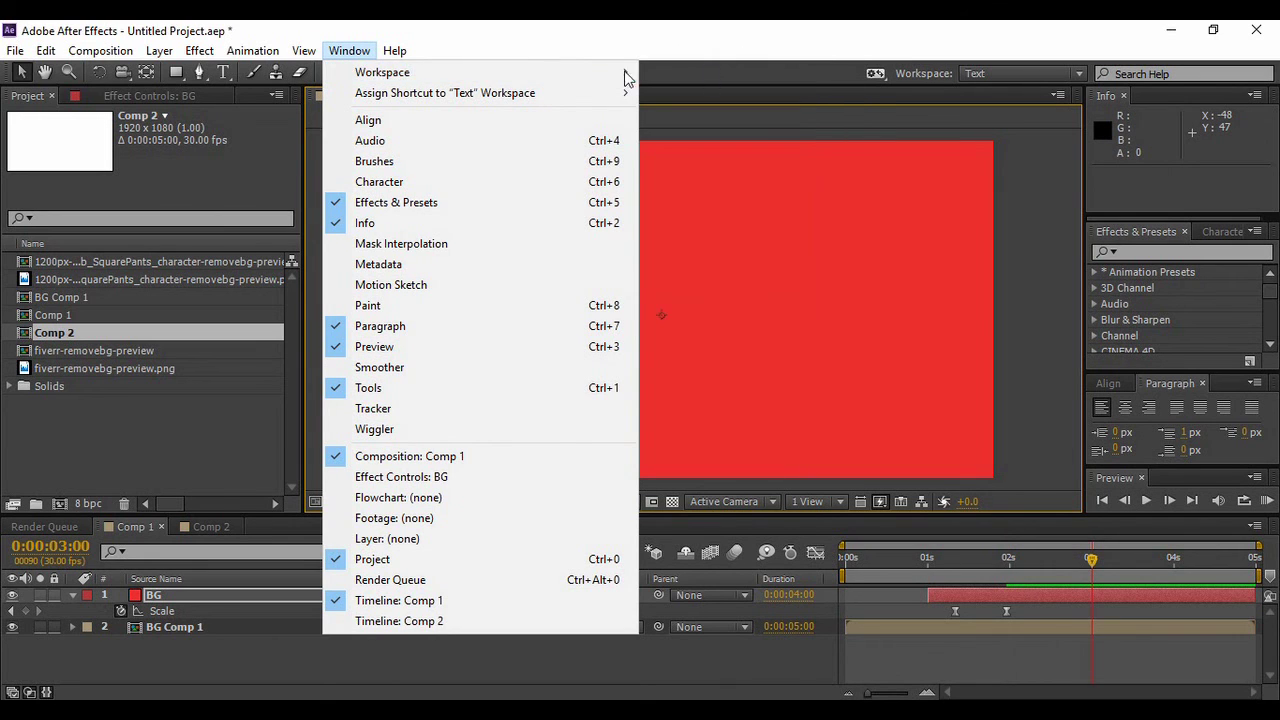
{"action": "mouse_move", "coordinate": [578, 78]}
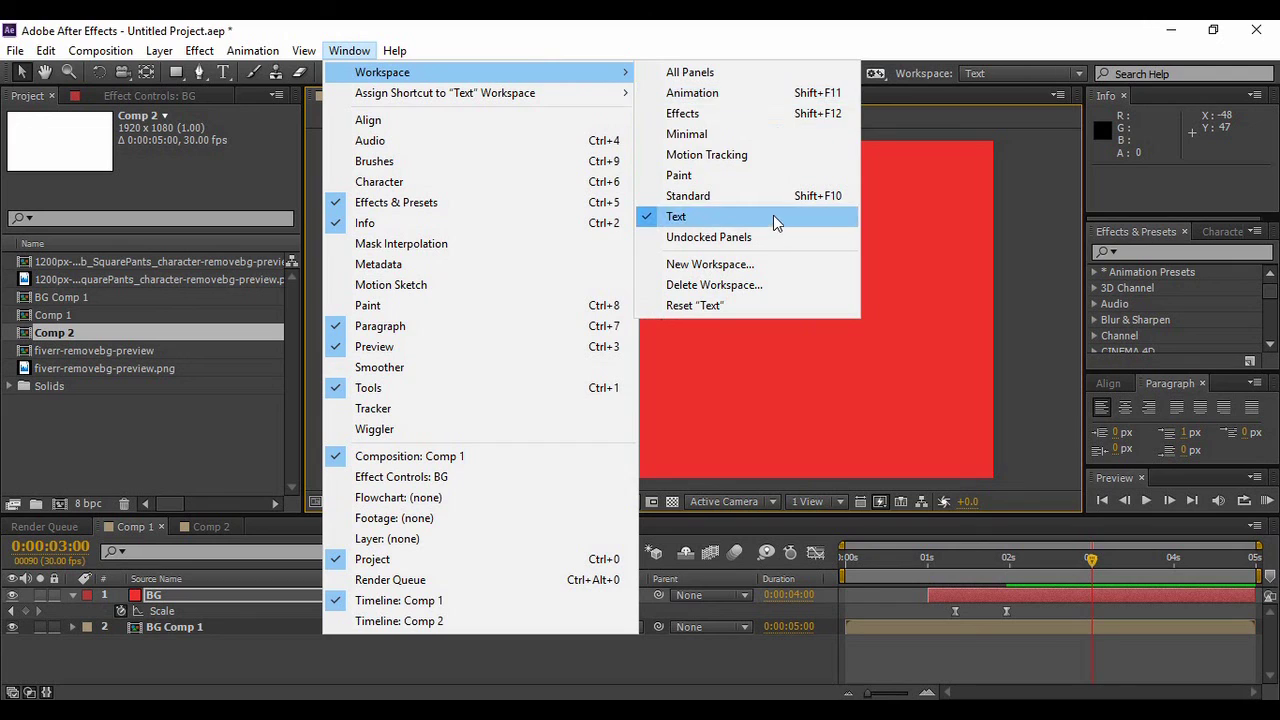